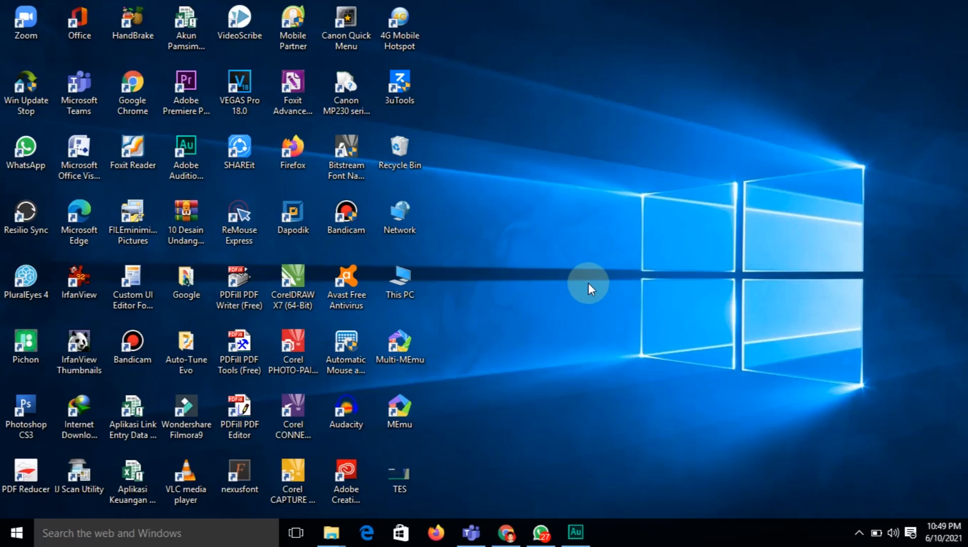
- Switch to Google Chrome and check the login page address, mis.pamsimas.org/kkm/login
{"action": "left_click", "coordinate": [506, 533]}
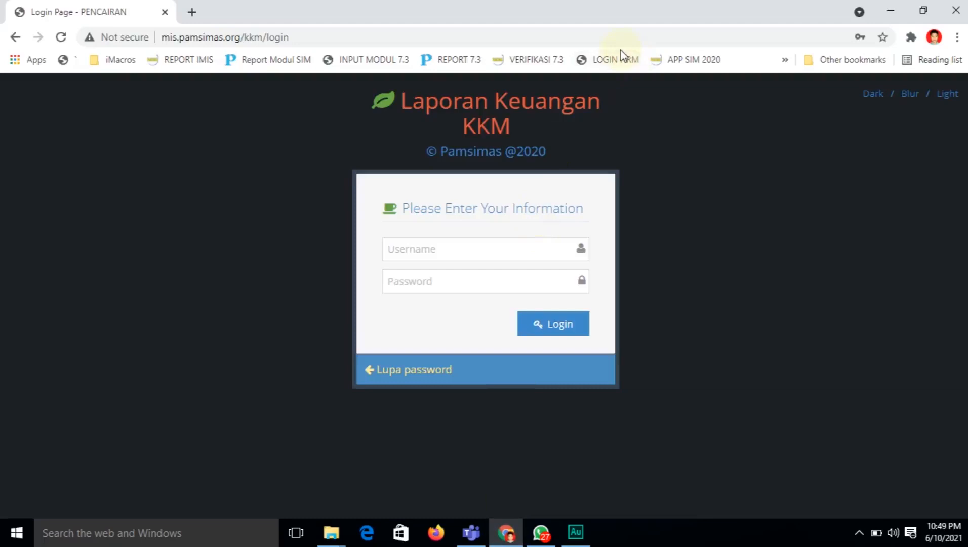
{"action": "left_click", "coordinate": [311, 37]}
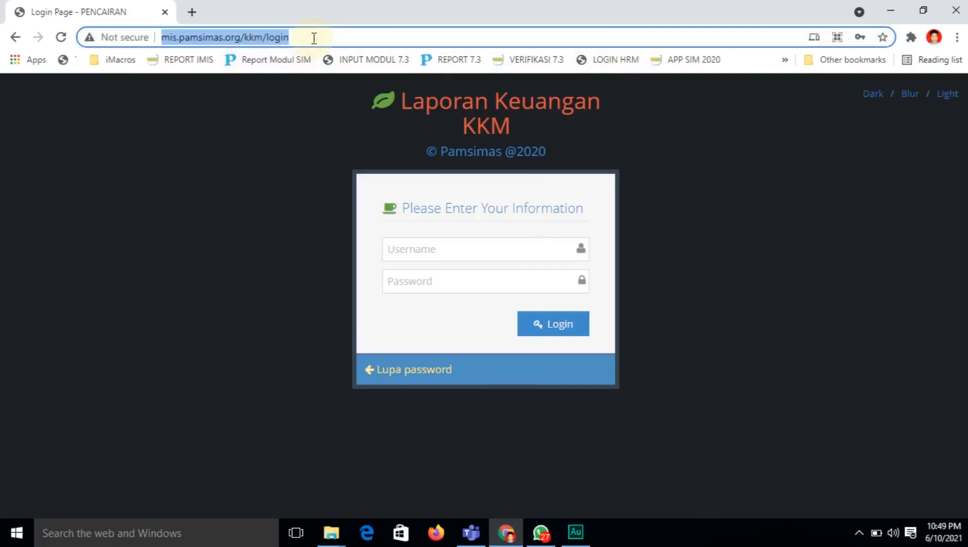
{"action": "left_click", "coordinate": [313, 38]}
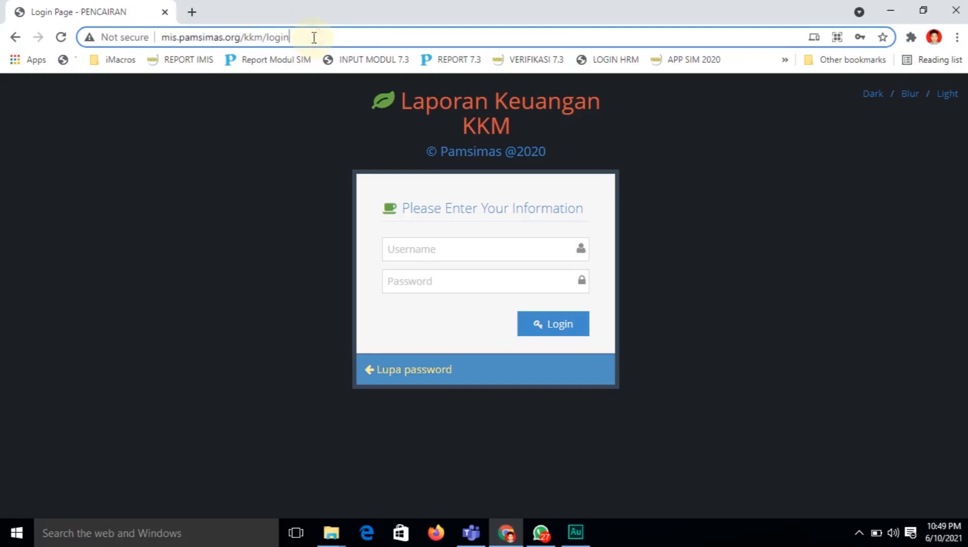
{"action": "left_click", "coordinate": [267, 172]}
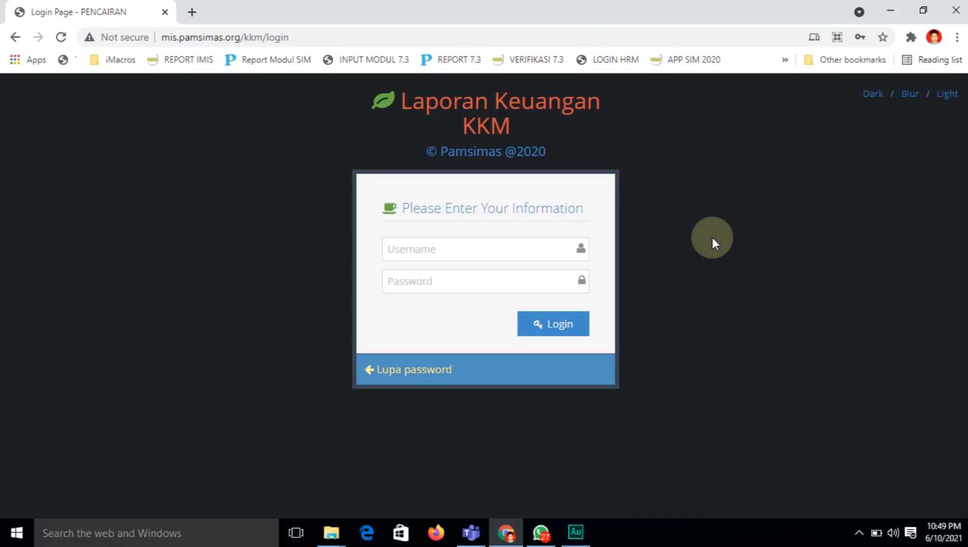
{"action": "left_click", "coordinate": [473, 254]}
{"action": "left_click", "coordinate": [638, 247]}
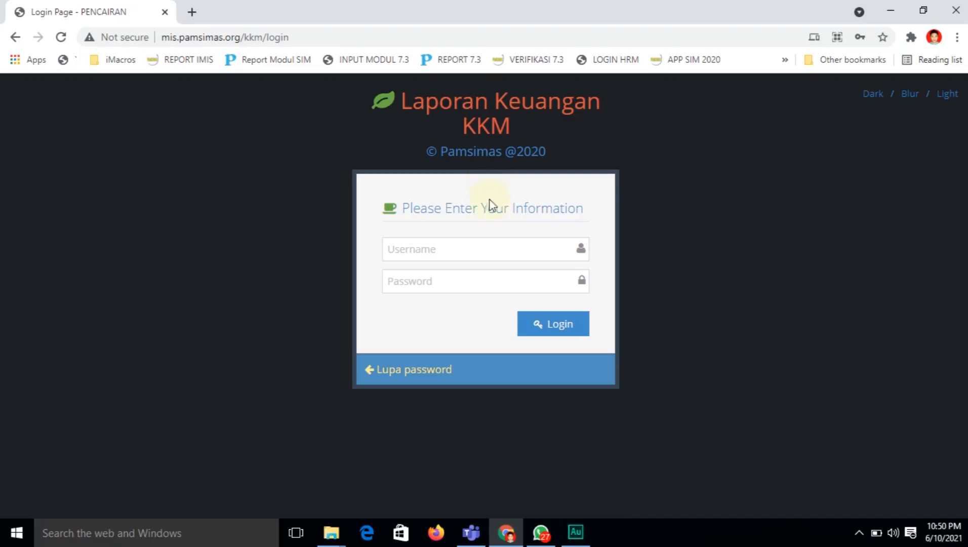
{"action": "left_click", "coordinate": [418, 255]}
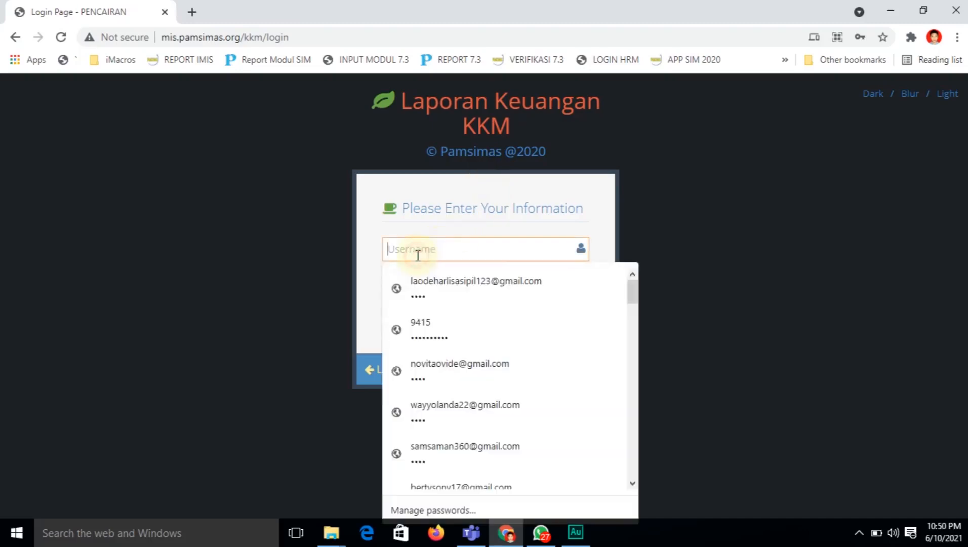
{"action": "left_click", "coordinate": [685, 299]}
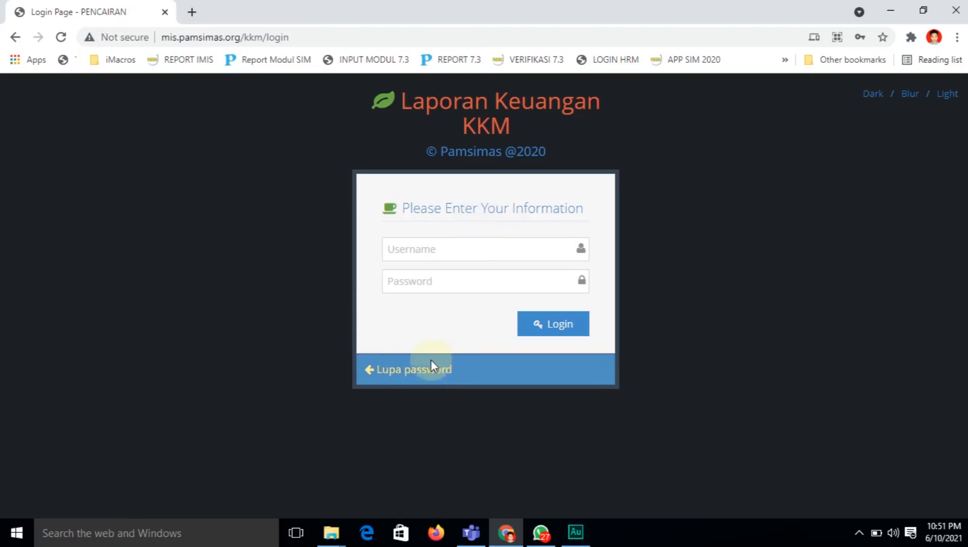
- View the forgotten-password form with its e-mail field and return to the login form
{"action": "left_click", "coordinate": [406, 373]}
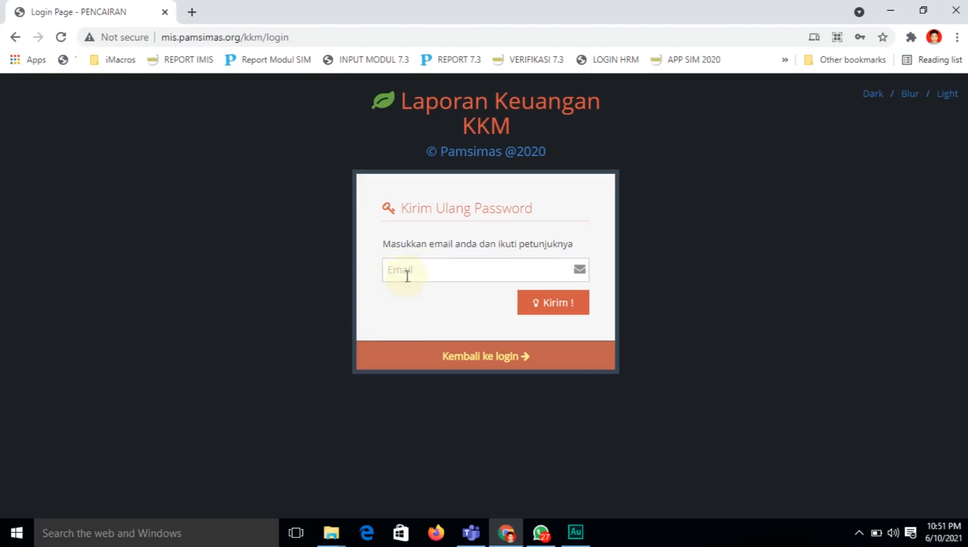
{"action": "left_click", "coordinate": [442, 278]}
{"action": "left_click", "coordinate": [363, 304]}
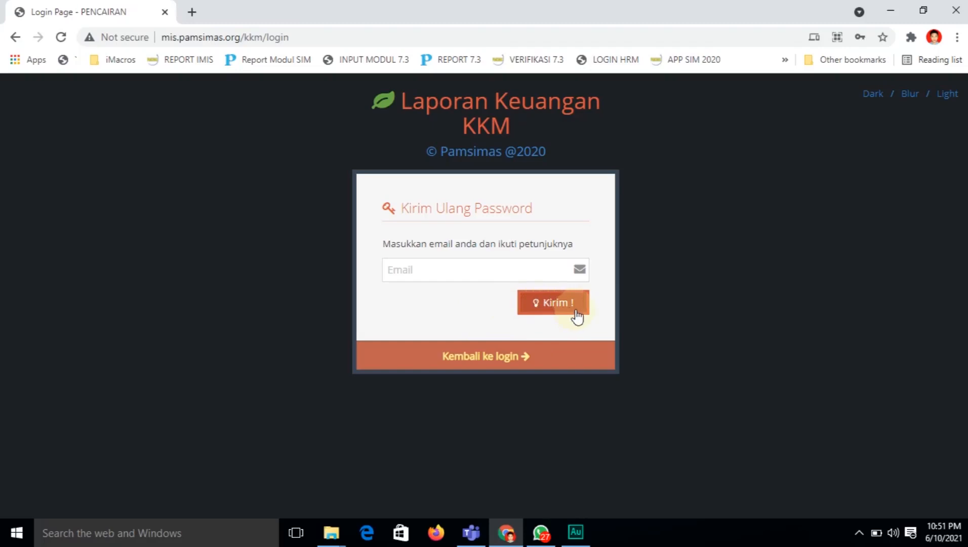
{"action": "left_click", "coordinate": [496, 360]}
- Log in to Laporan Keuangan KKM with the first saved account's e-mail and password, and check the account menu
{"action": "left_click", "coordinate": [484, 248]}
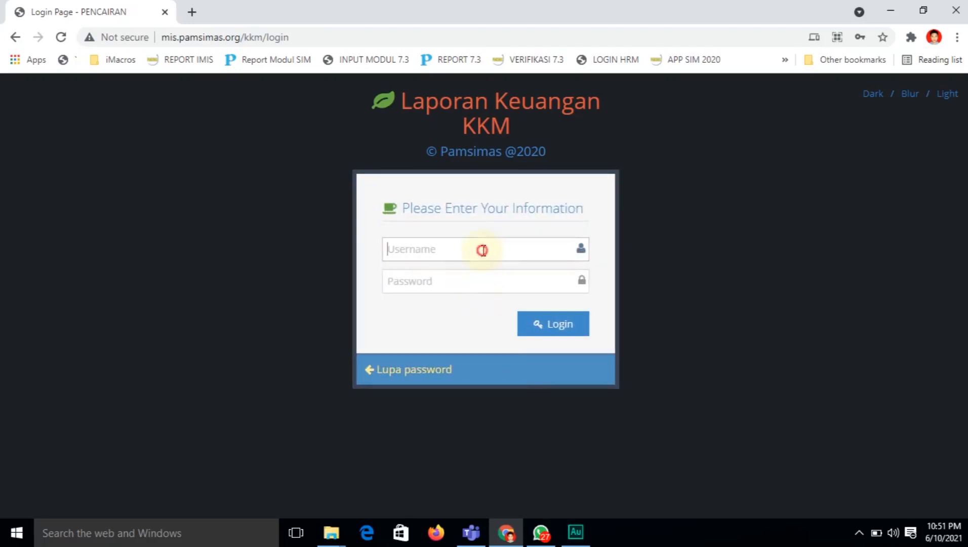
{"action": "left_click", "coordinate": [482, 298]}
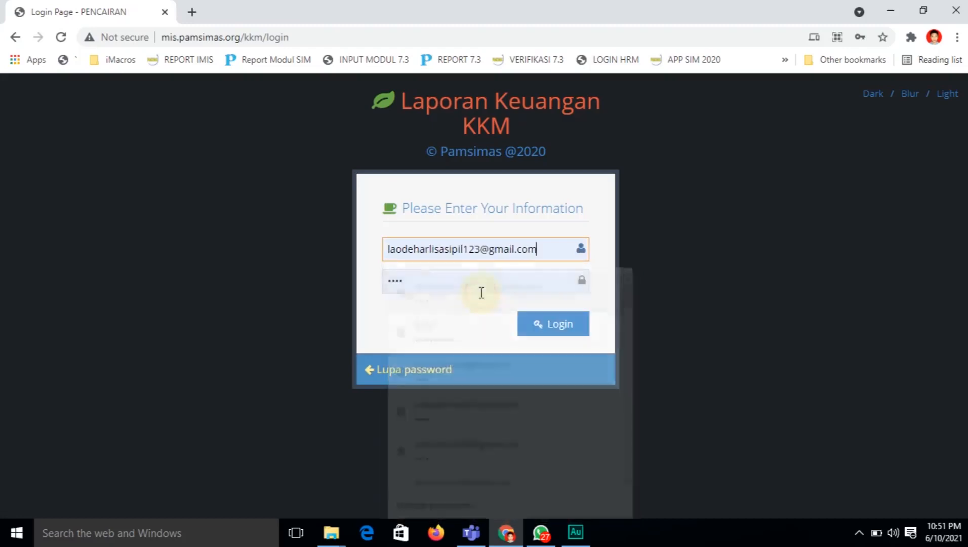
{"action": "left_click", "coordinate": [607, 258]}
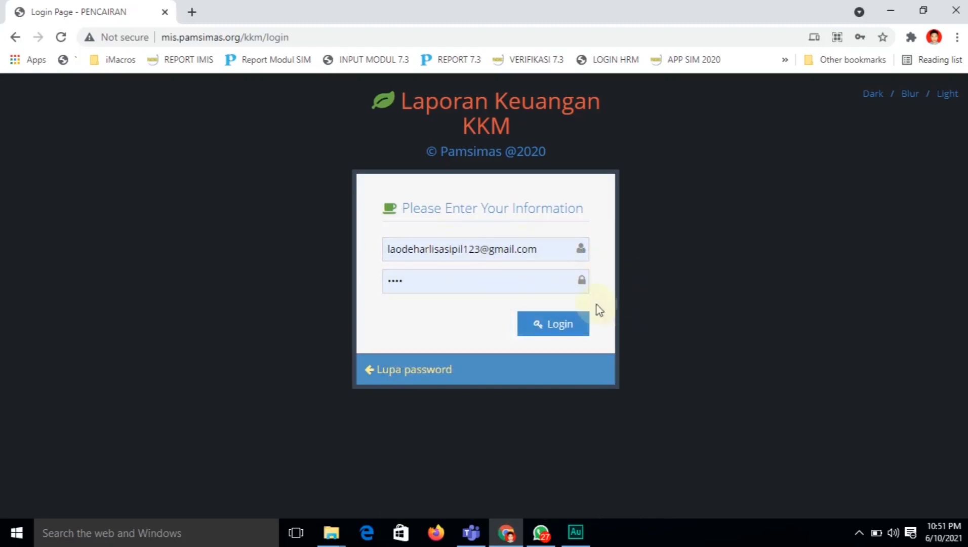
{"action": "left_click", "coordinate": [557, 324]}
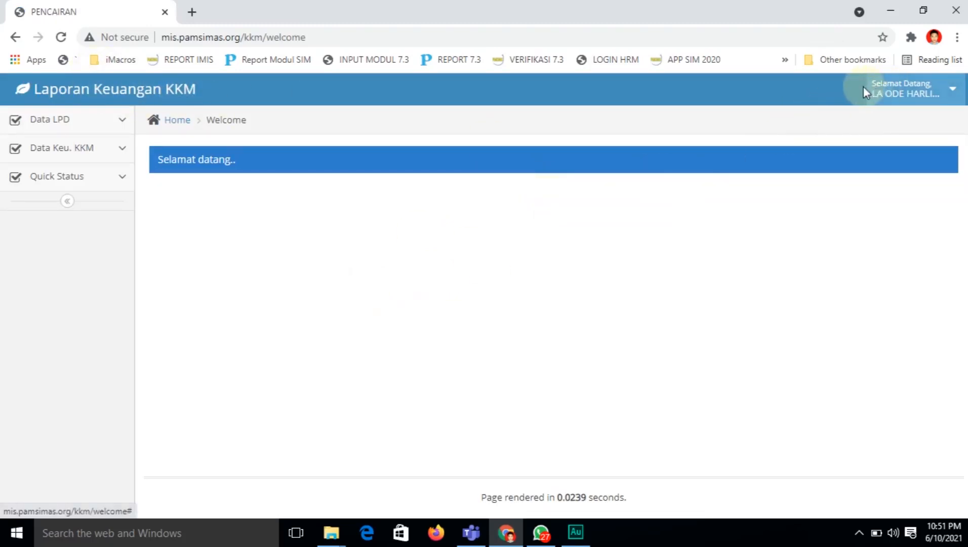
{"action": "left_click", "coordinate": [953, 94]}
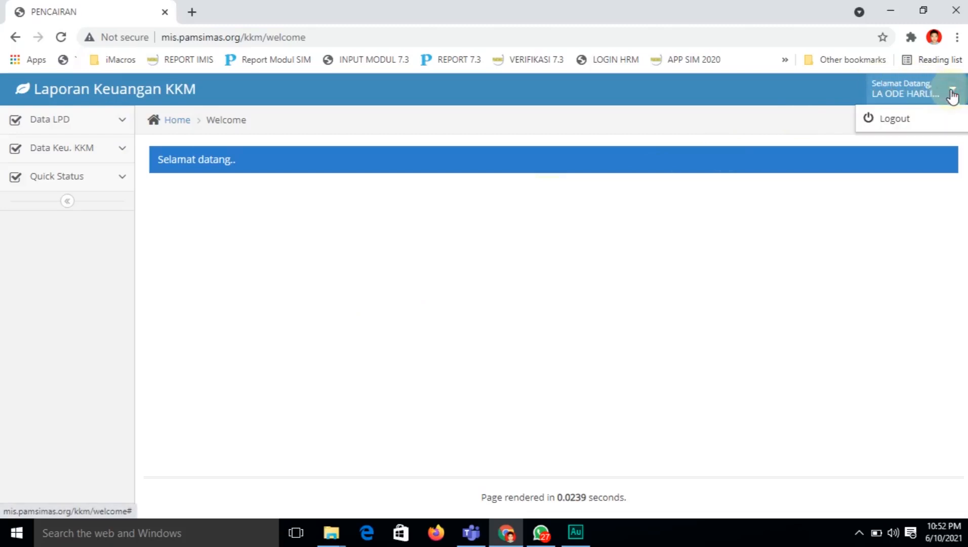
{"action": "left_click", "coordinate": [835, 101]}
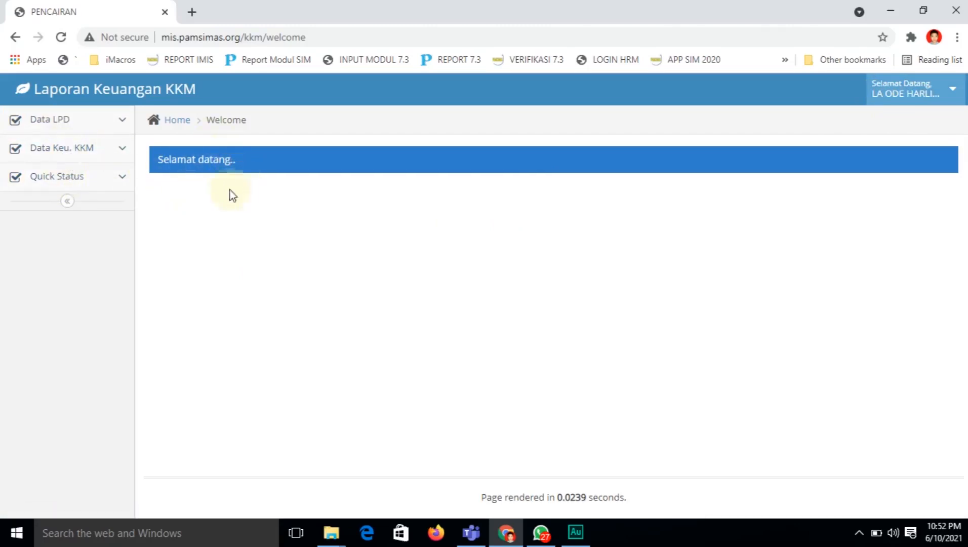
- Open the Entri LPD form under Data LPD and look over its fields
{"action": "left_click", "coordinate": [123, 125]}
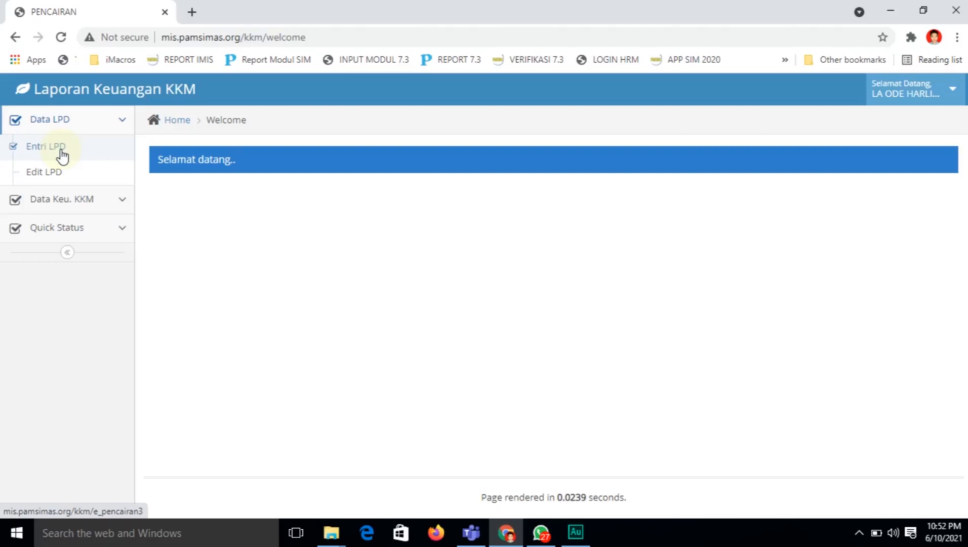
{"action": "left_click", "coordinate": [51, 150]}
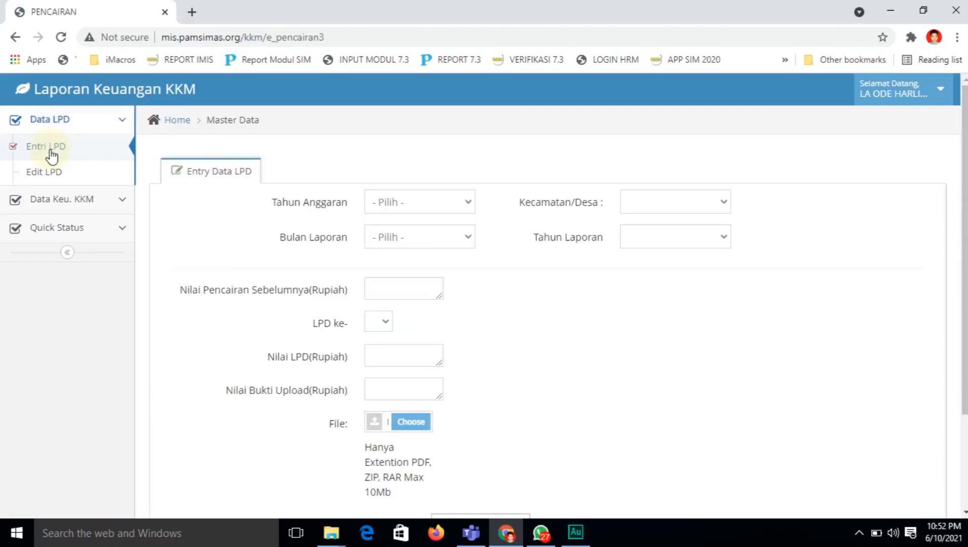
{"action": "mouse_move", "coordinate": [966, 204]}
{"action": "left_mouse_down"}
{"action": "mouse_move", "coordinate": [966, 228]}
{"action": "mouse_move", "coordinate": [965, 216]}
{"action": "left_mouse_up"}
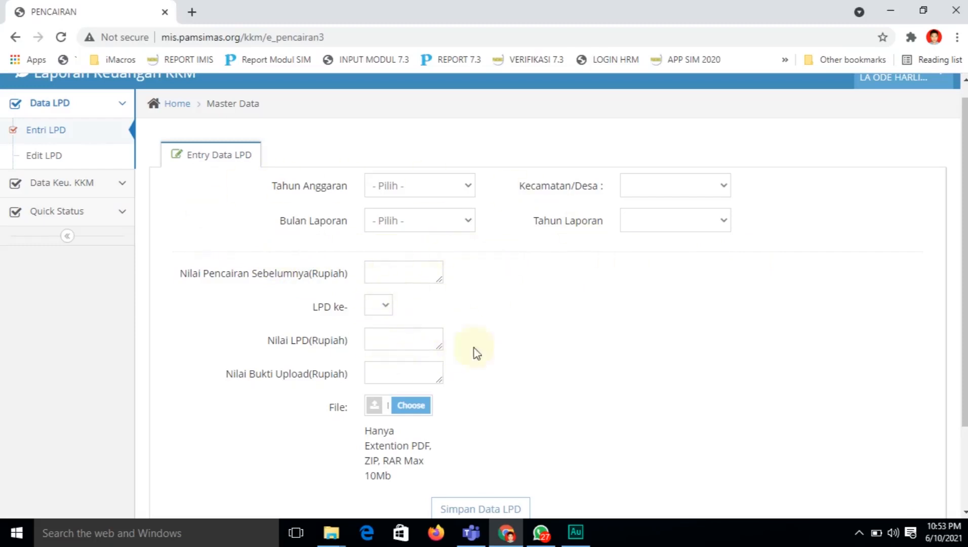
{"action": "left_click_drag", "start_coordinate": [963, 254], "coordinate": [964, 264]}
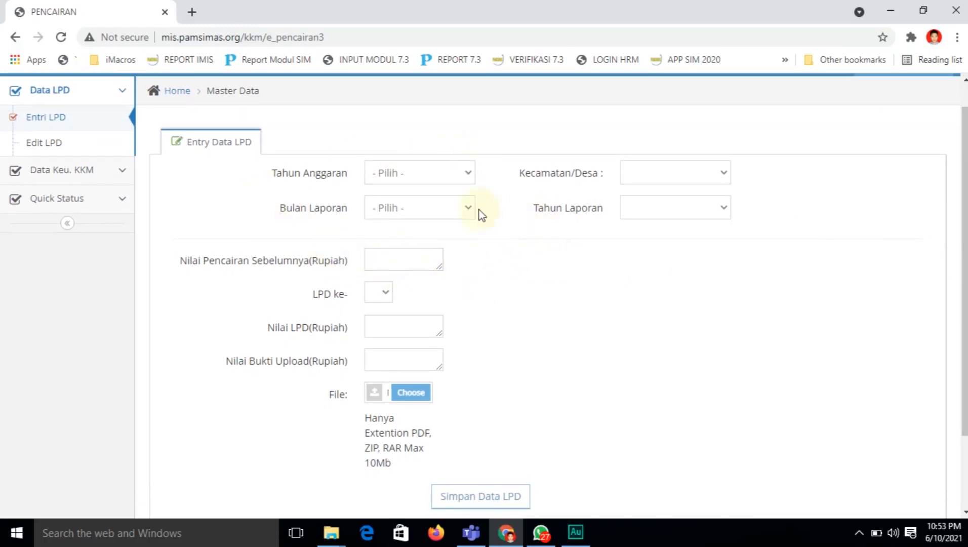
- Set Tahun Anggaran to 2021 and Bulan Laporan to Juni in the LPD entry form
{"action": "left_click", "coordinate": [467, 186]}
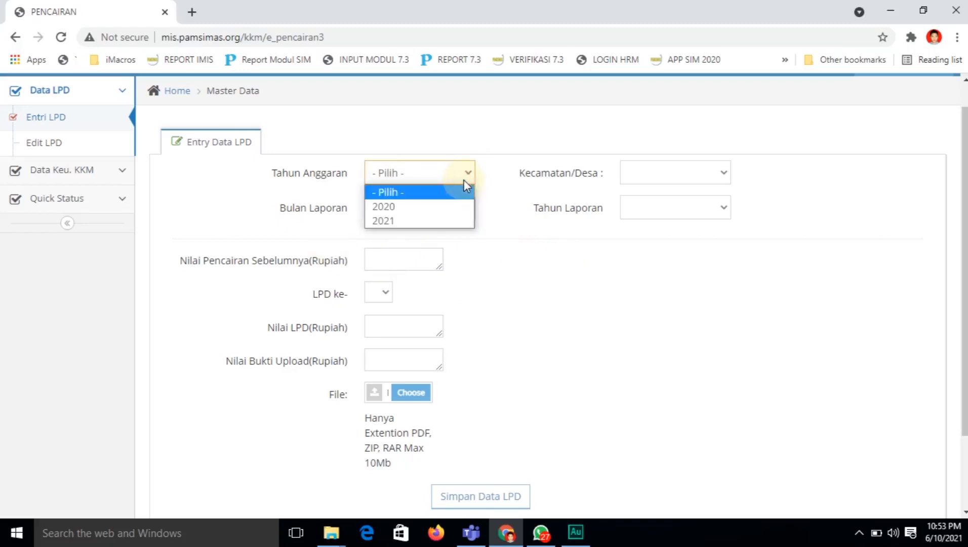
{"action": "left_click", "coordinate": [447, 223]}
{"action": "left_click", "coordinate": [463, 208]}
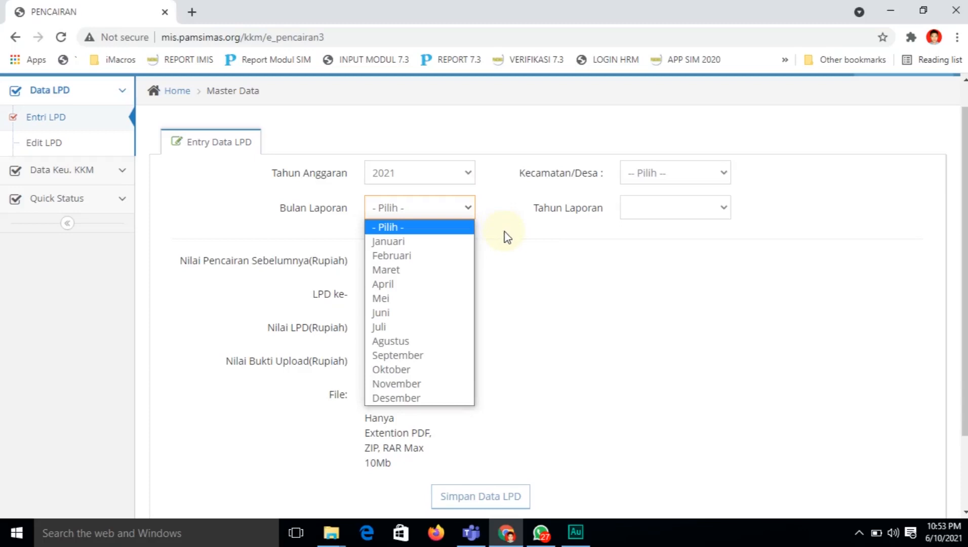
{"action": "left_click", "coordinate": [421, 320]}
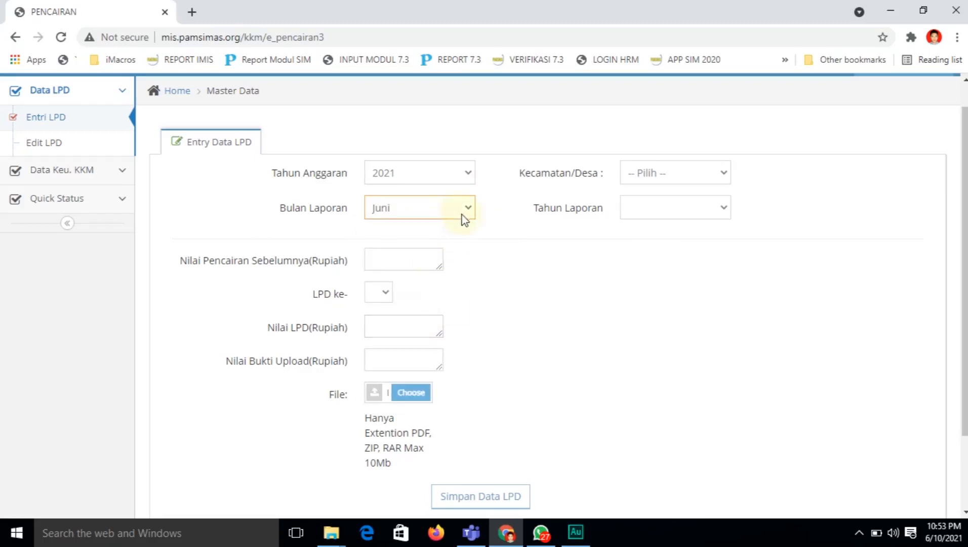
{"action": "left_click", "coordinate": [483, 236]}
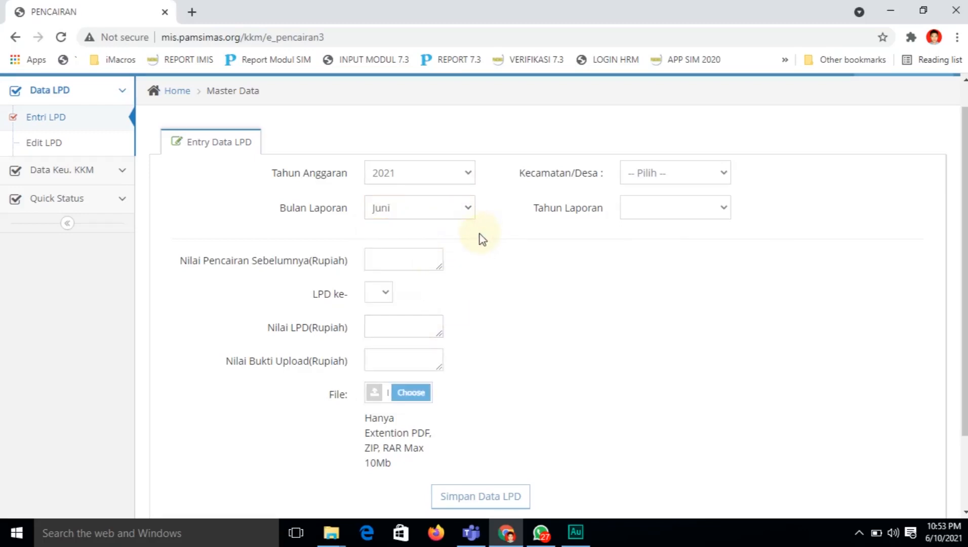
- Set Kecamatan/Desa to "Kec. SAWA ERMA - Desa. Mumugu I" and Tahun Laporan to 2021
{"action": "left_click", "coordinate": [682, 173]}
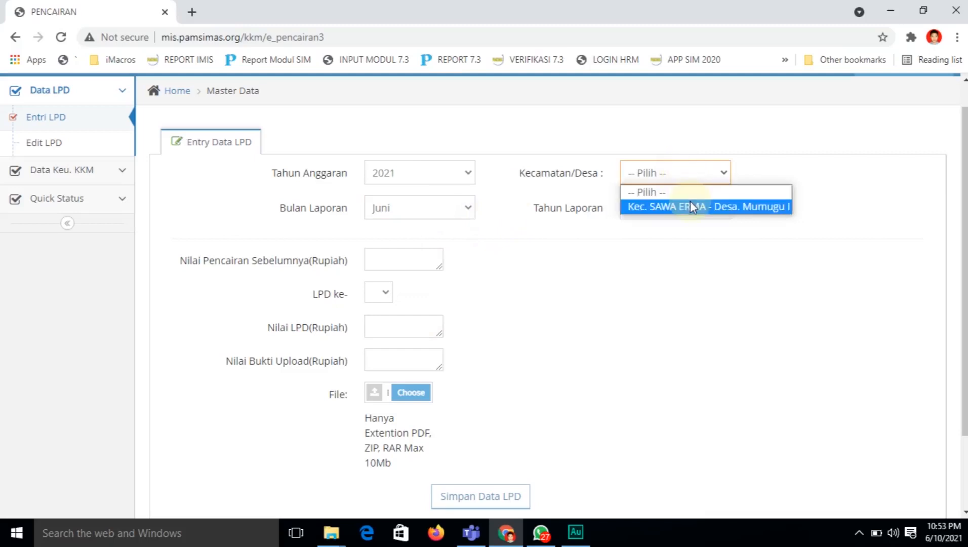
{"action": "left_click", "coordinate": [783, 168]}
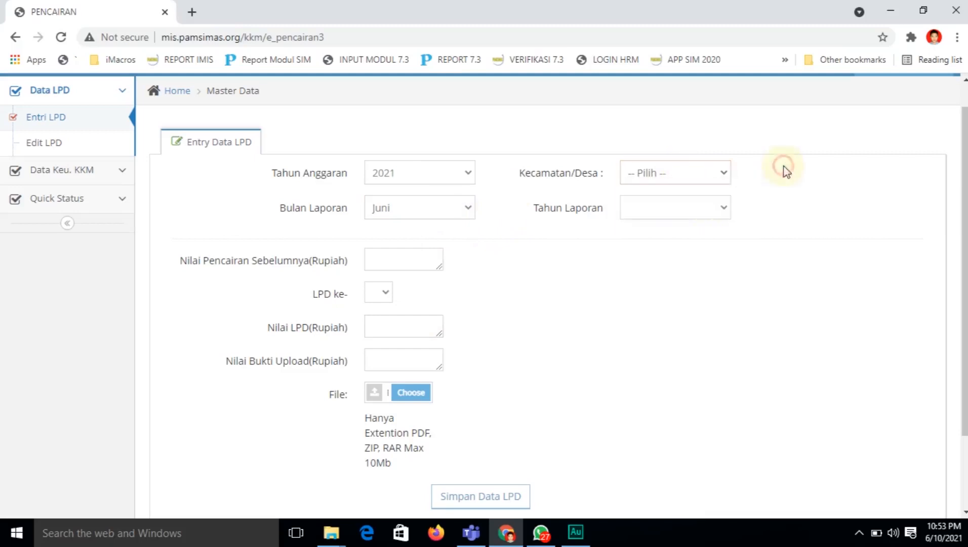
{"action": "left_click", "coordinate": [728, 177]}
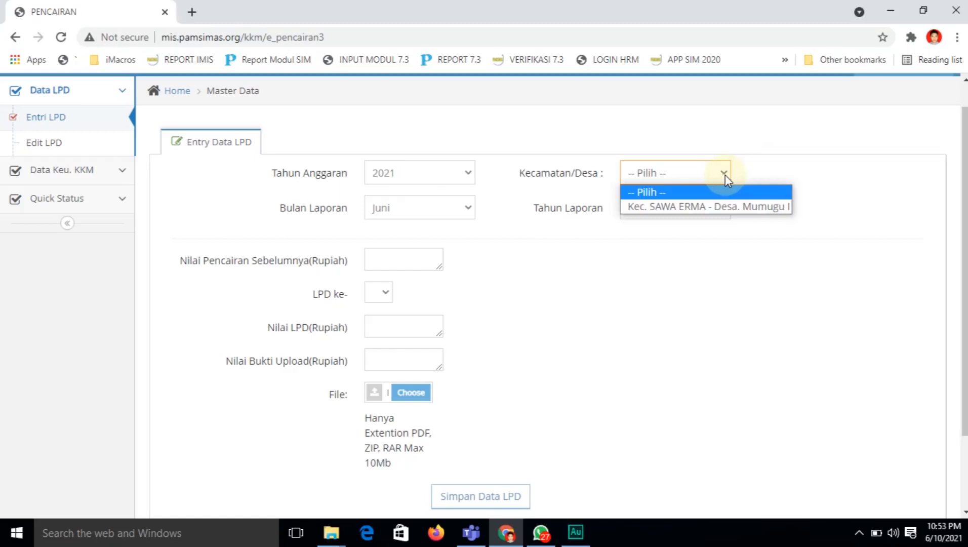
{"action": "left_click", "coordinate": [749, 169]}
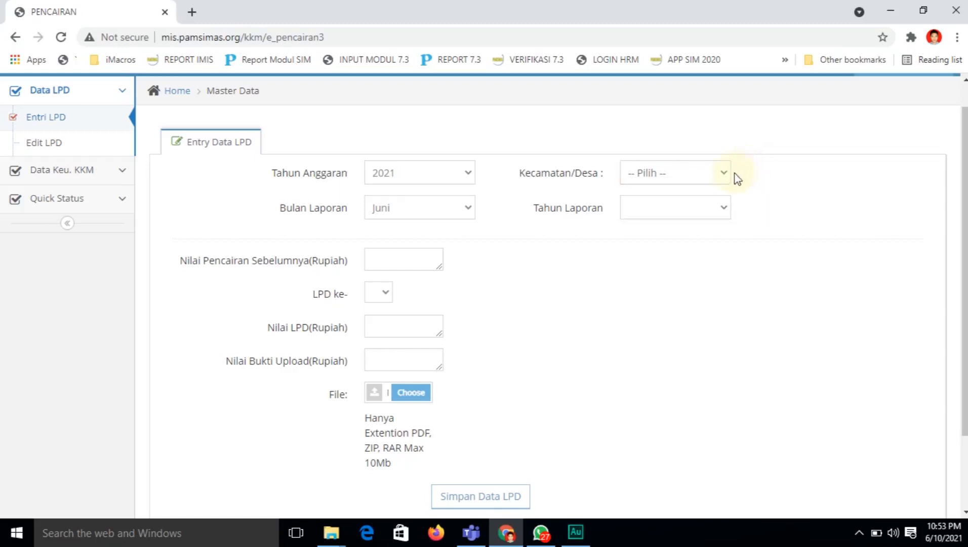
{"action": "left_click", "coordinate": [727, 178]}
{"action": "left_click", "coordinate": [768, 172]}
{"action": "left_click", "coordinate": [726, 179]}
{"action": "left_click", "coordinate": [756, 175]}
{"action": "left_click", "coordinate": [728, 178]}
{"action": "left_click", "coordinate": [724, 207]}
{"action": "left_click", "coordinate": [756, 182]}
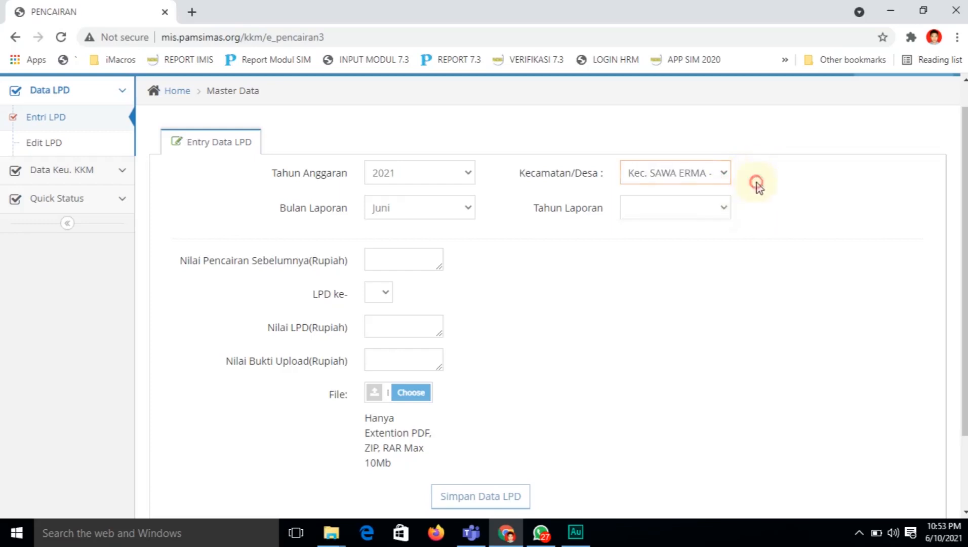
{"action": "left_click", "coordinate": [726, 215]}
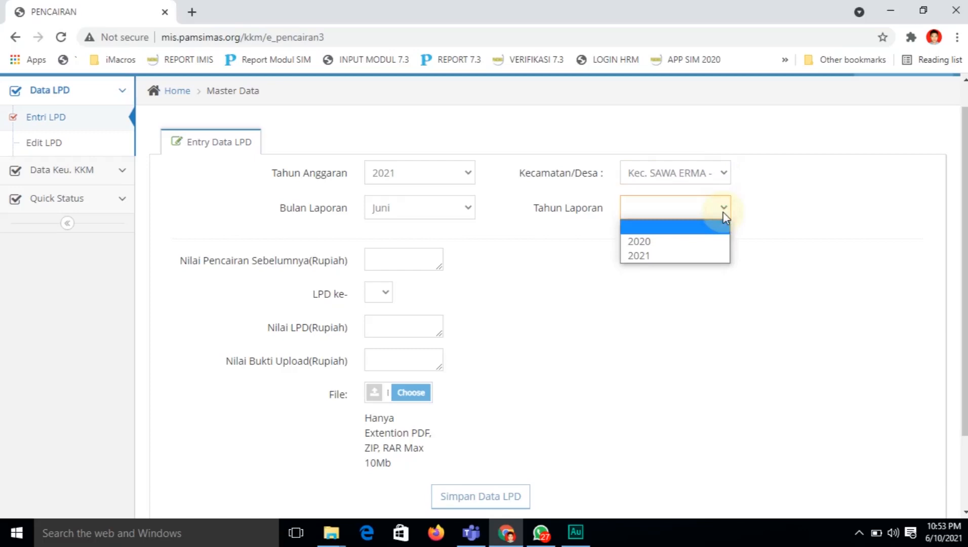
{"action": "left_click", "coordinate": [696, 258]}
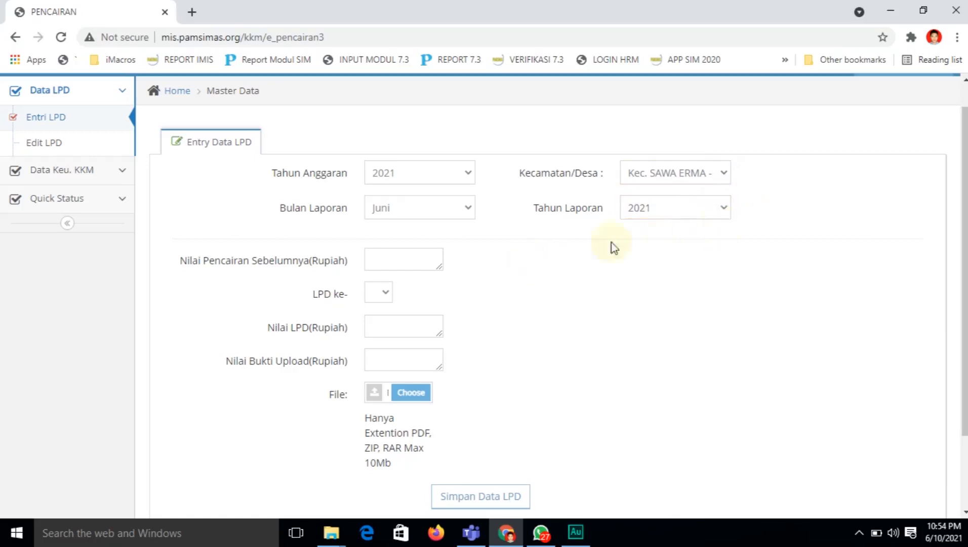
- Enter 98.000.000 as the Nilai Pencairan Sebelumnya (Rupiah)
{"action": "left_click", "coordinate": [410, 265]}
{"action": "left_click", "coordinate": [557, 262]}
{"action": "left_click", "coordinate": [421, 267]}
{"action": "left_click", "coordinate": [418, 267]}
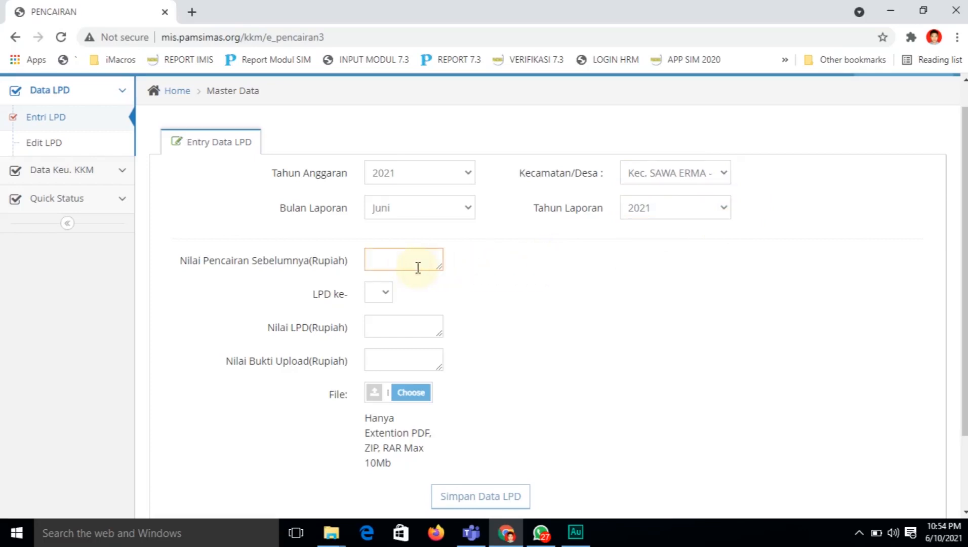
{"action": "type", "text": "98.000.000"}
- Set the LPD ke- number to 1
{"action": "left_click", "coordinate": [391, 296]}
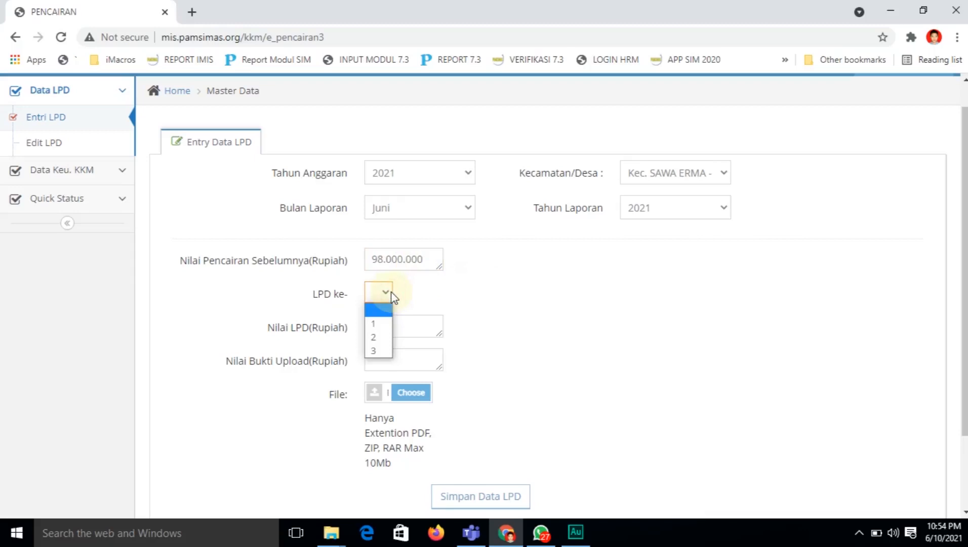
{"action": "left_click", "coordinate": [438, 296]}
{"action": "left_click", "coordinate": [387, 296]}
{"action": "left_click", "coordinate": [417, 298]}
{"action": "left_click", "coordinate": [385, 297]}
{"action": "left_click", "coordinate": [425, 297]}
{"action": "left_click", "coordinate": [388, 299]}
{"action": "left_click", "coordinate": [373, 323]}
- Copy the 98.000.000 amount from Nilai Pencairan Sebelumnya into Nilai LPD (Rupiah)
{"action": "left_click", "coordinate": [383, 332]}
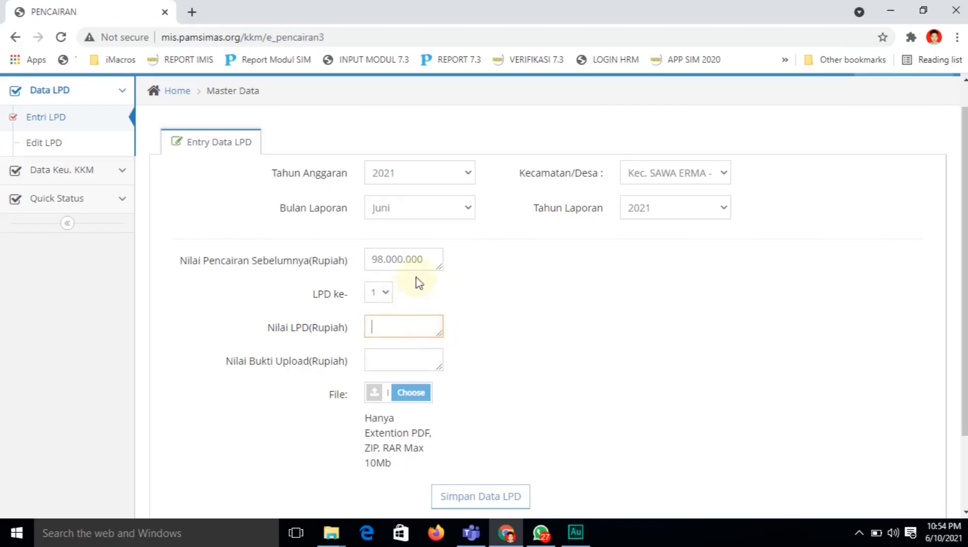
{"action": "left_click_drag", "start_coordinate": [424, 261], "coordinate": [358, 265]}
{"action": "key", "text": "ctrl+c"}
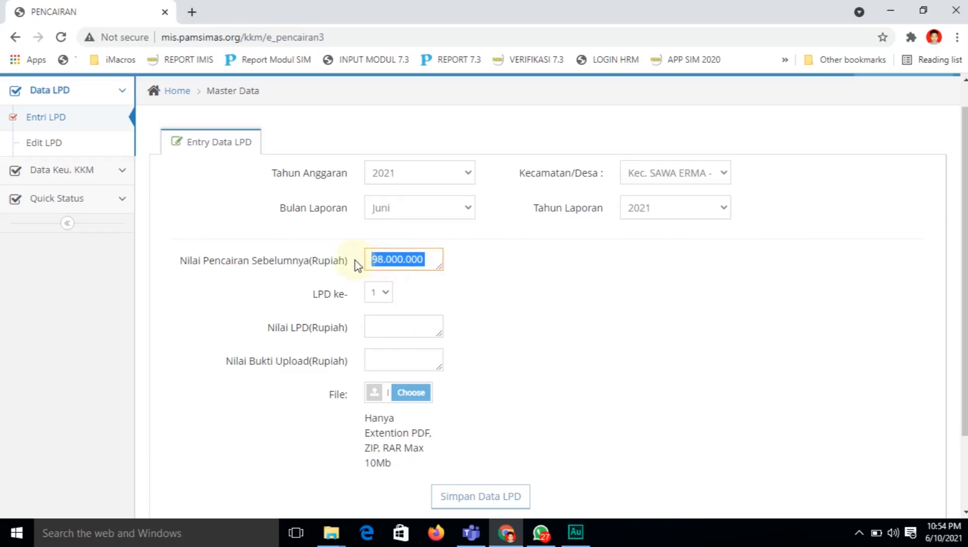
{"action": "left_click", "coordinate": [393, 325]}
{"action": "key", "text": "ctrl+v"}
{"action": "left_click", "coordinate": [498, 344]}
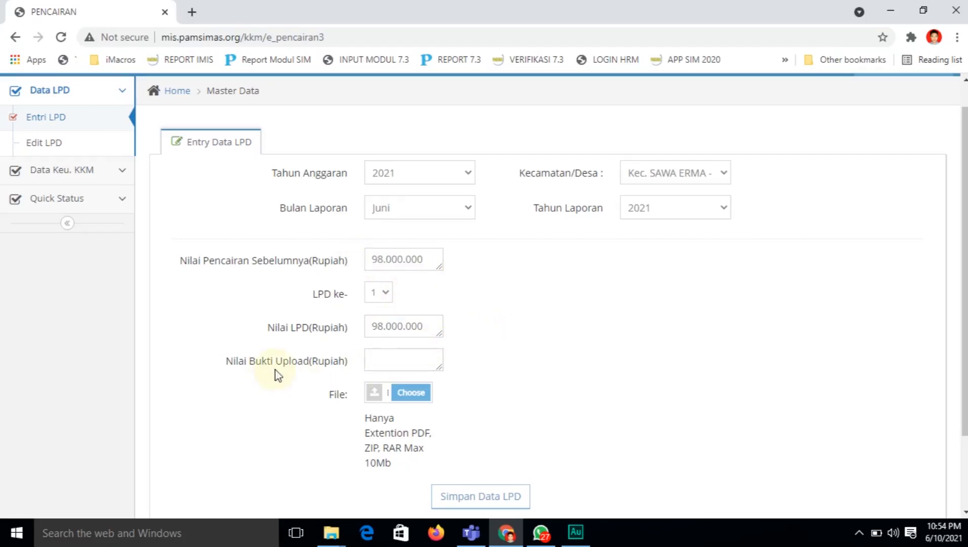
- Copy the 98.000.000 amount from Nilai LPD (Rupiah) into Nilai Bukti Upload (Rupiah)
{"action": "left_click", "coordinate": [395, 365]}
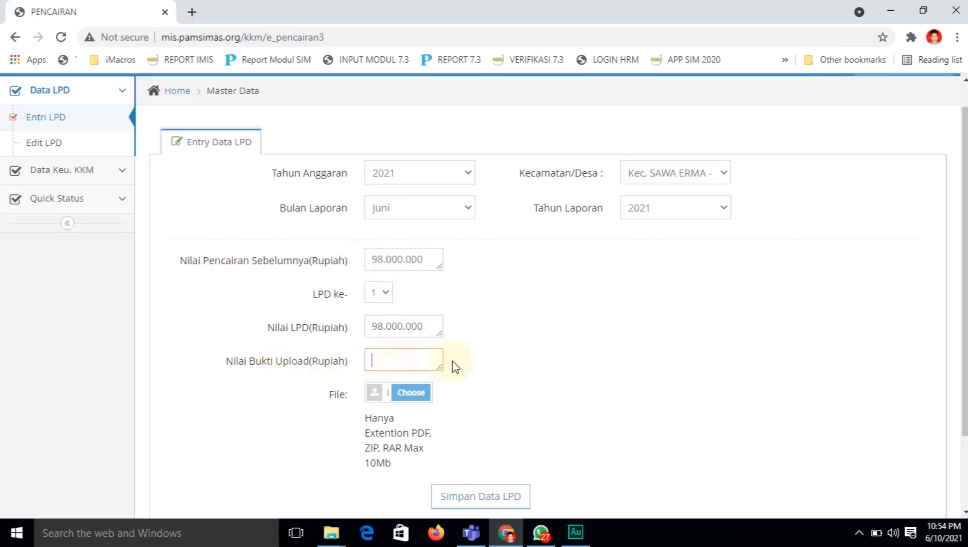
{"action": "left_click", "coordinate": [478, 363]}
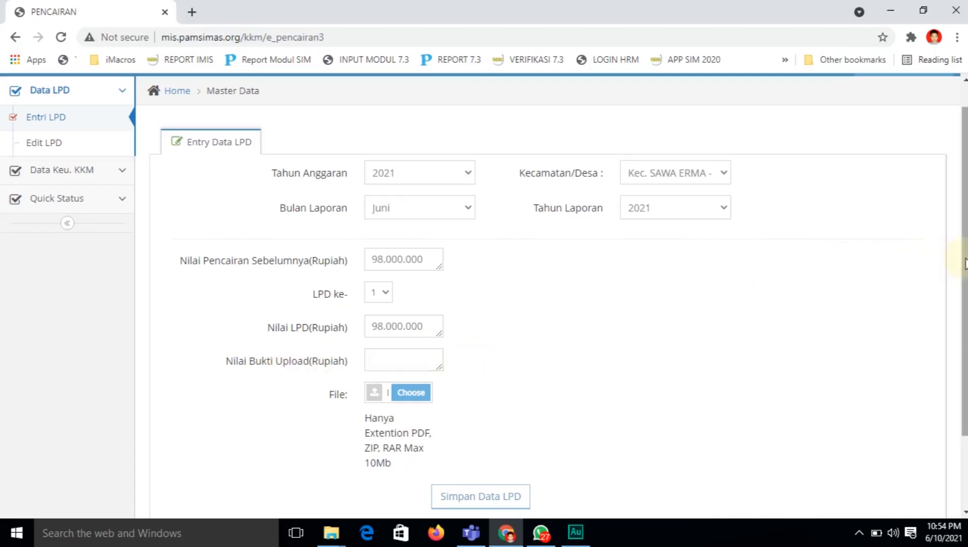
{"action": "left_click_drag", "start_coordinate": [967, 264], "coordinate": [966, 266]}
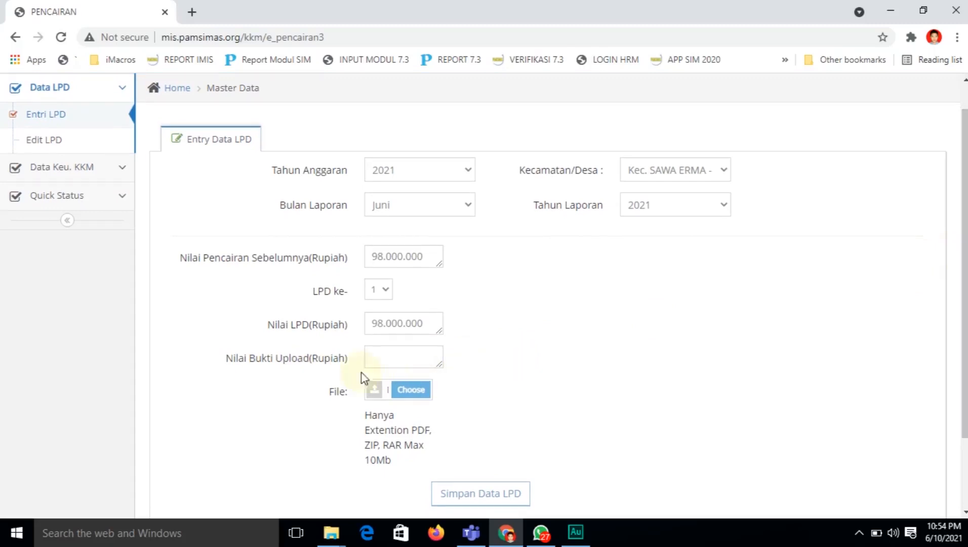
{"action": "left_click", "coordinate": [387, 356]}
{"action": "left_click", "coordinate": [486, 355]}
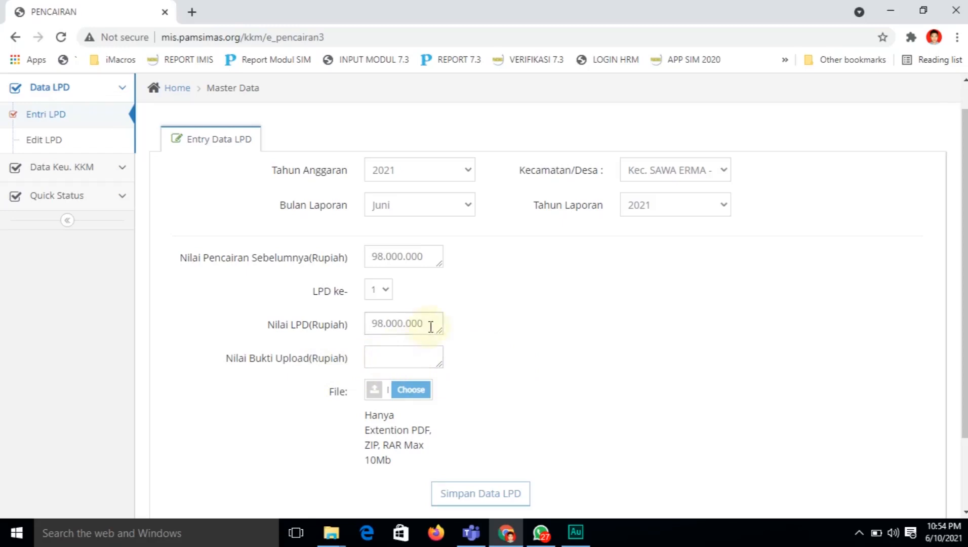
{"action": "left_click_drag", "start_coordinate": [430, 324], "coordinate": [354, 330]}
{"action": "key", "text": "ctrl+c"}
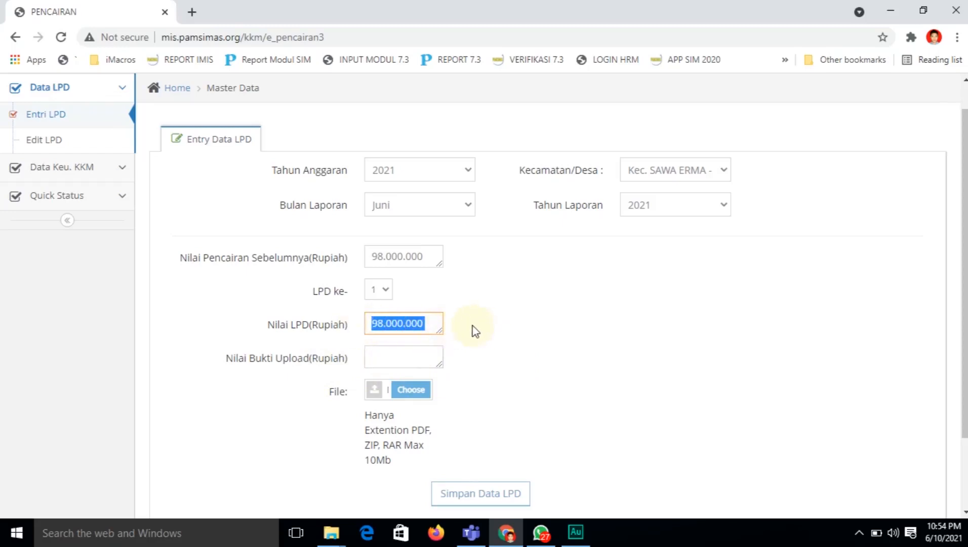
{"action": "left_click", "coordinate": [399, 355]}
{"action": "key", "text": "ctrl+v"}
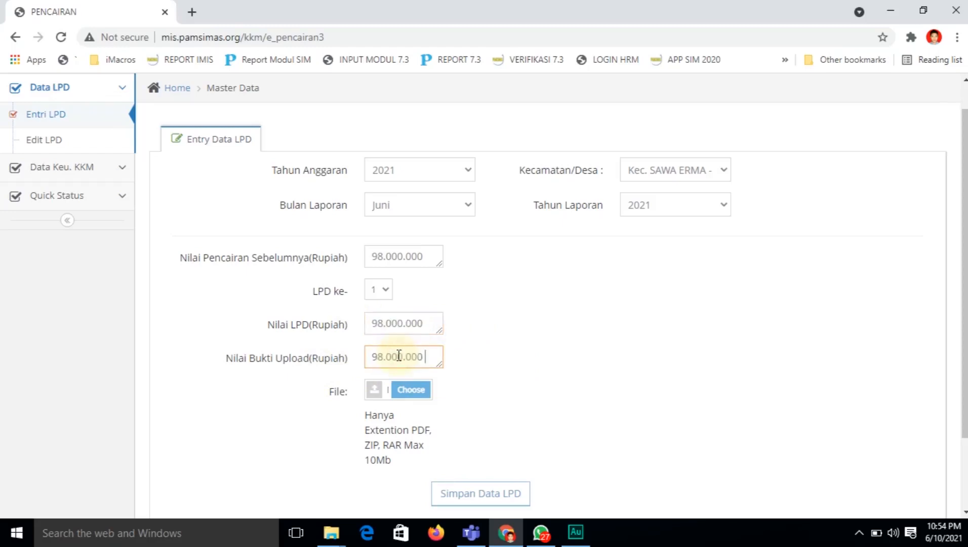
{"action": "left_click", "coordinate": [461, 365]}
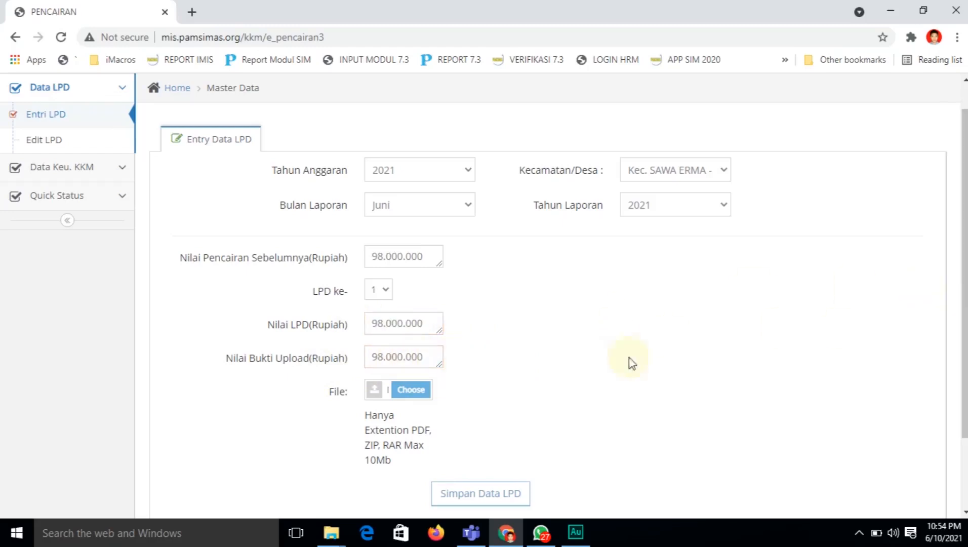
- Attach the file AOAP_LPD 1 from the 1.REGULER folder to the LPD entry
{"action": "left_click", "coordinate": [410, 397]}
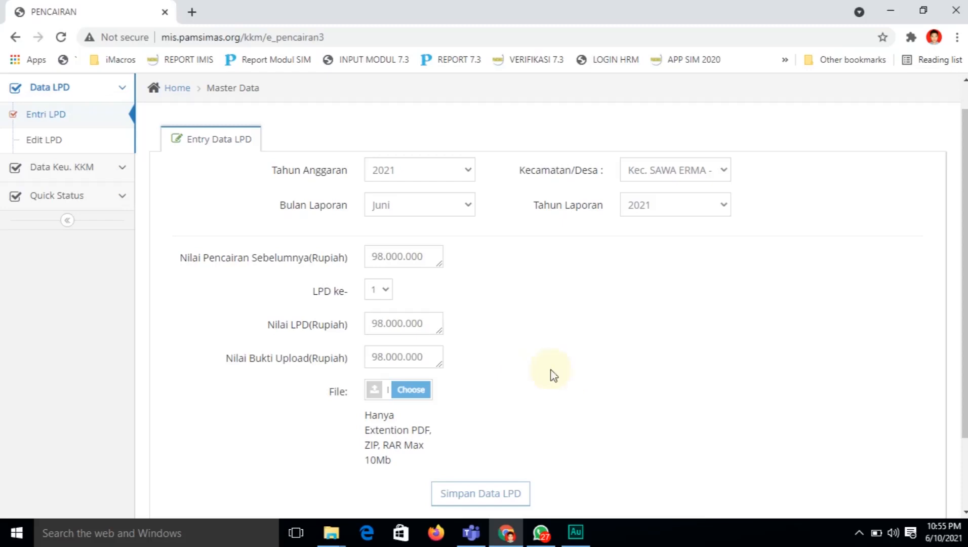
{"action": "left_click", "coordinate": [413, 394]}
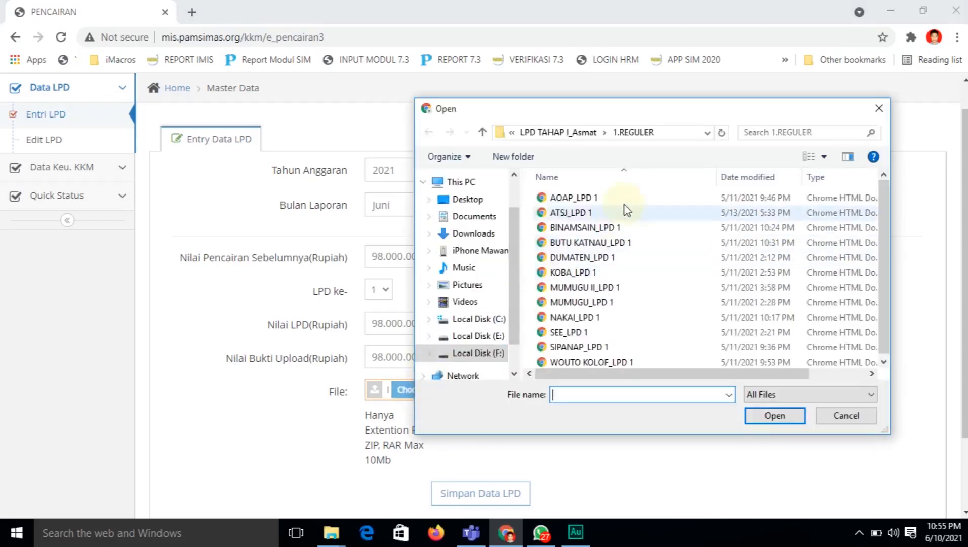
{"action": "left_click", "coordinate": [576, 198]}
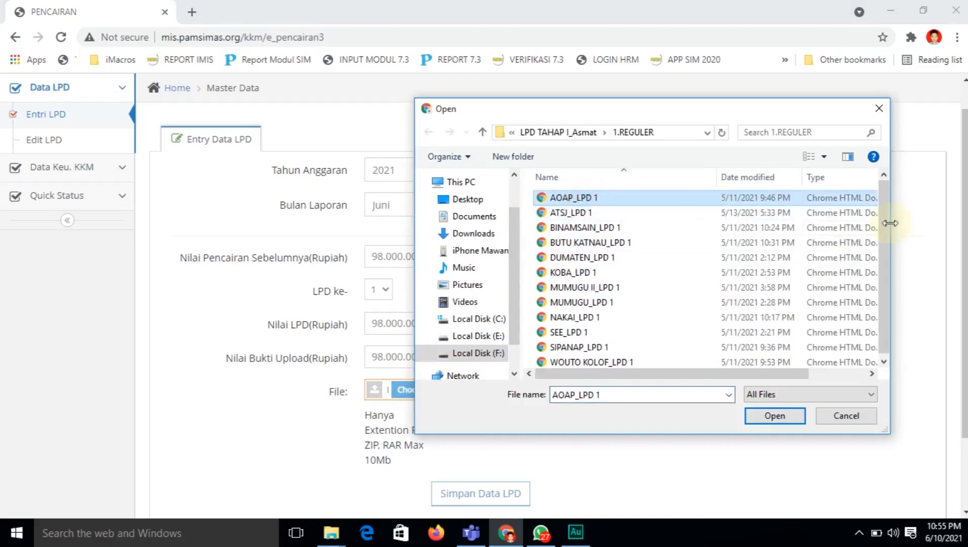
{"action": "left_click_drag", "start_coordinate": [887, 229], "coordinate": [886, 232]}
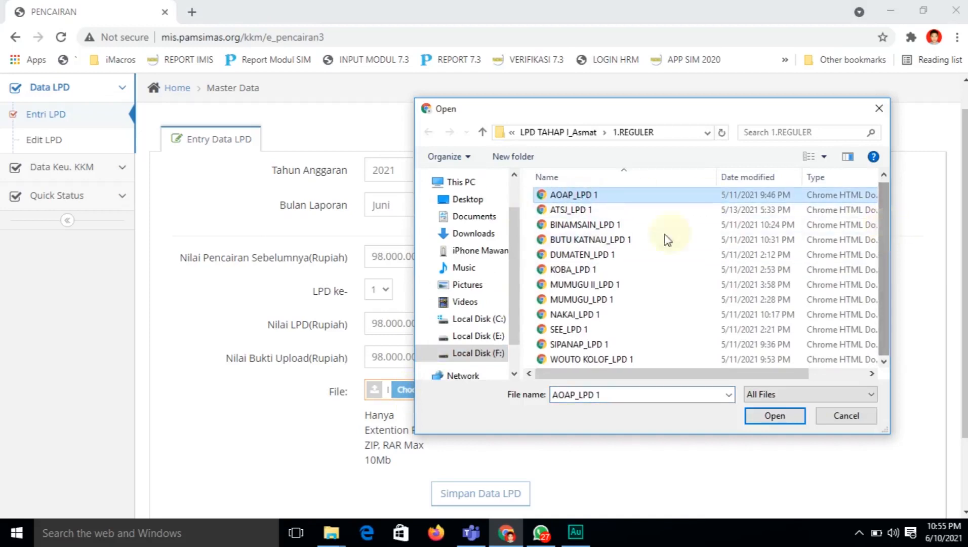
{"action": "left_click", "coordinate": [590, 213]}
{"action": "left_click", "coordinate": [594, 198]}
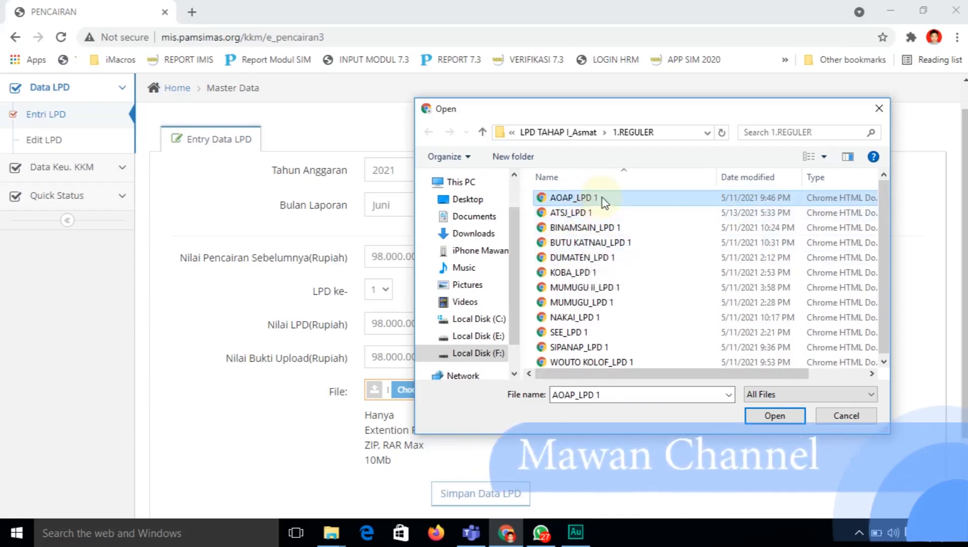
{"action": "left_click", "coordinate": [774, 417]}
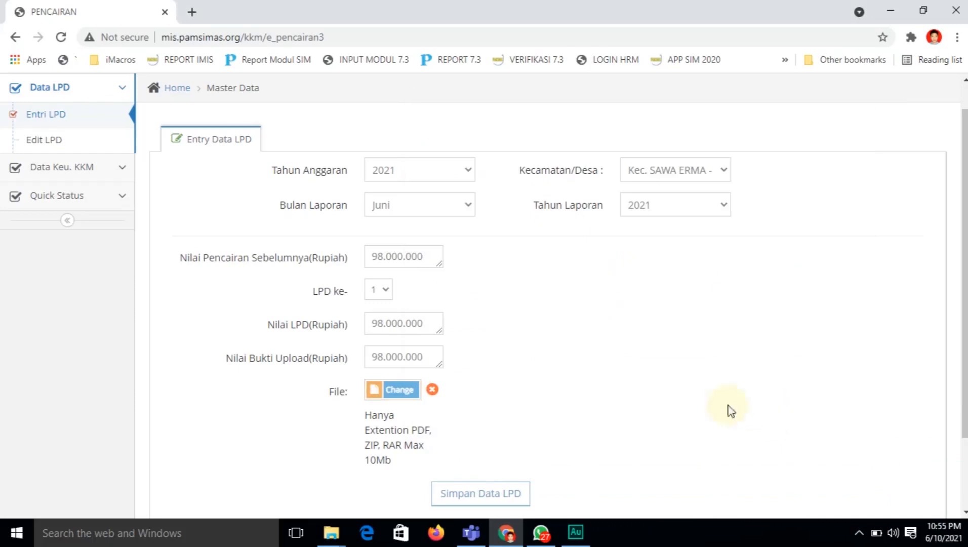
{"action": "scroll", "coordinate": [665, 352], "scroll_direction": "down", "scroll_amount": 1}
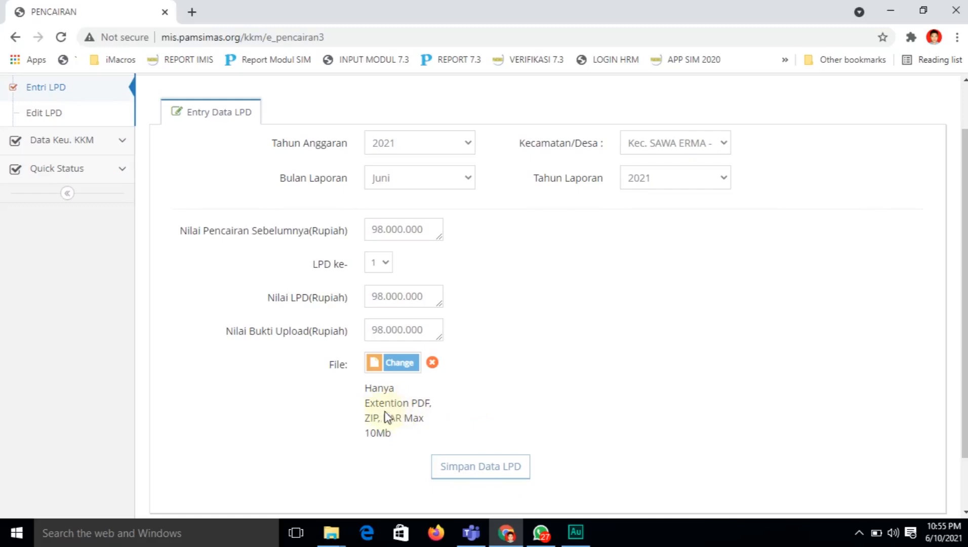
{"action": "left_click", "coordinate": [954, 458]}
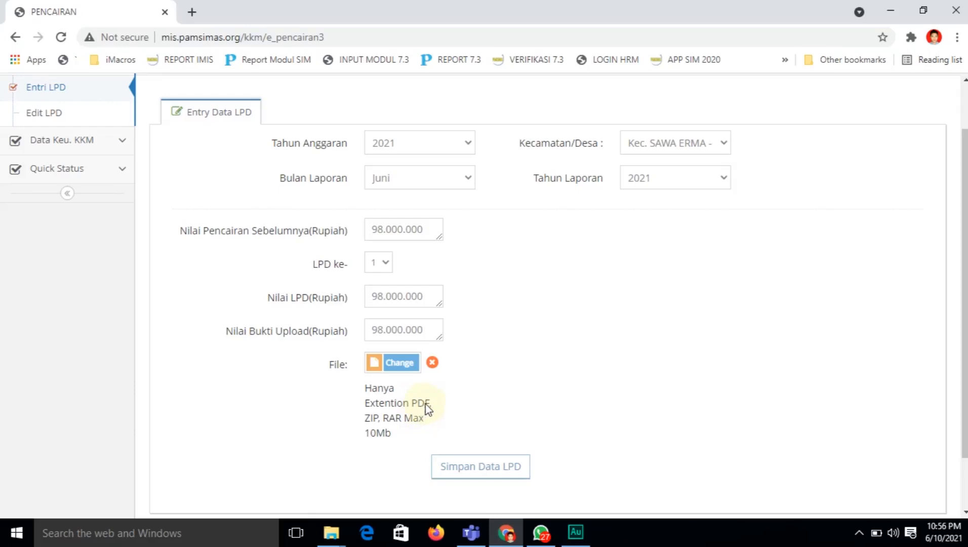
{"action": "left_click", "coordinate": [402, 363]}
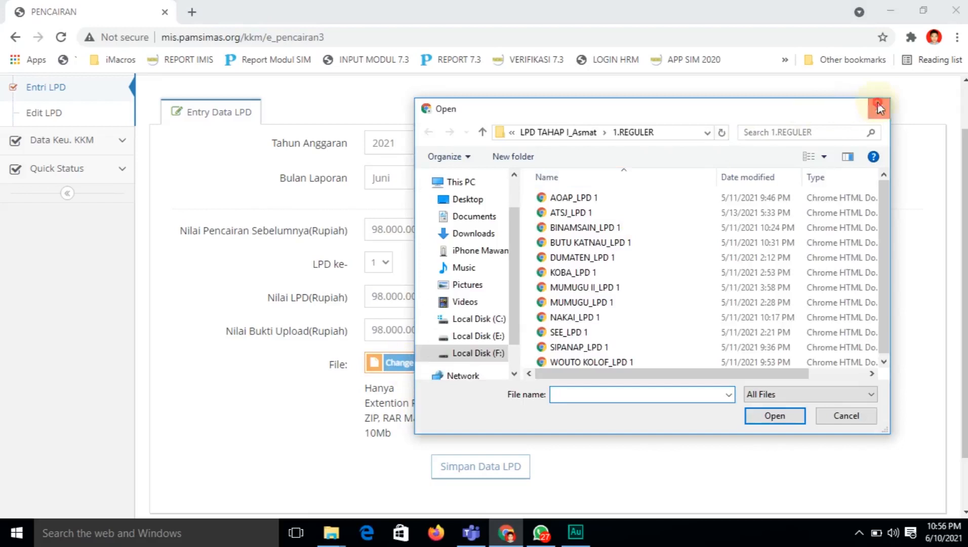
{"action": "left_click", "coordinate": [879, 108]}
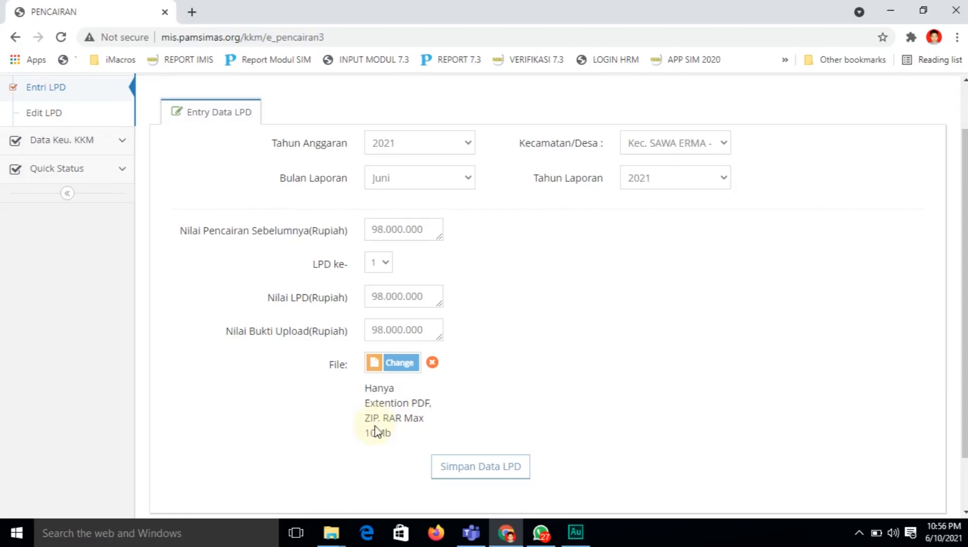
- Switch to the File Explorer window showing 1.REGULER and open the 2.HID folder inside LPD TAHAP I_Asmat
{"action": "left_click", "coordinate": [337, 536]}
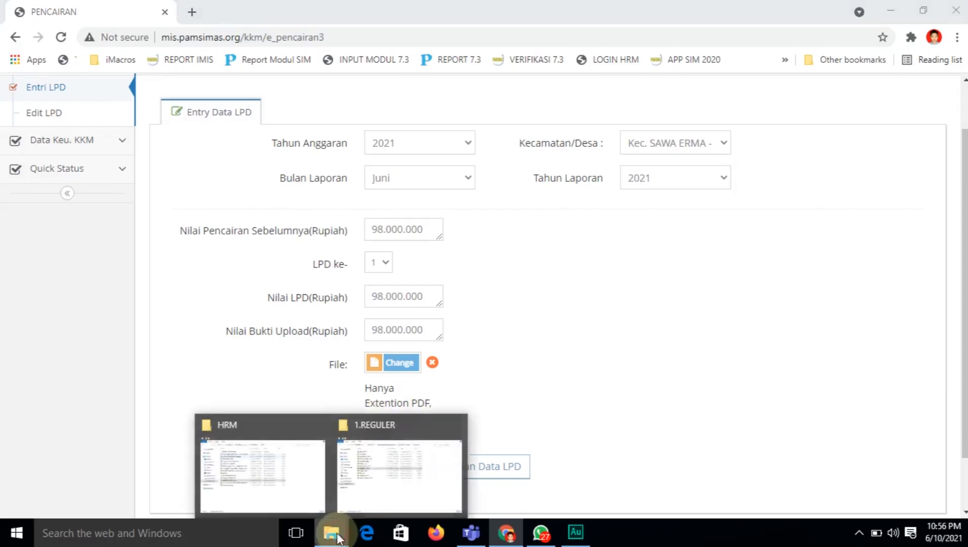
{"action": "left_click", "coordinate": [372, 498]}
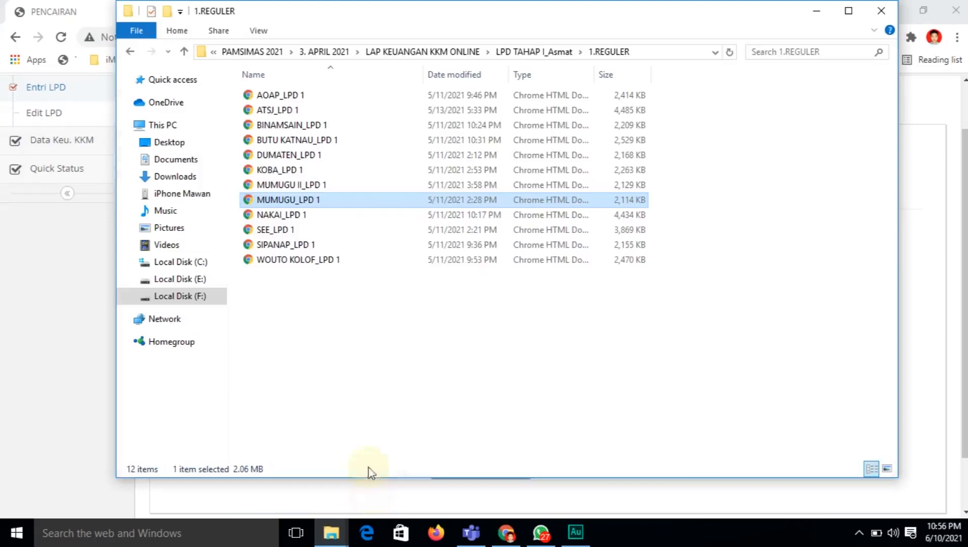
{"action": "key", "text": "BackSpace"}
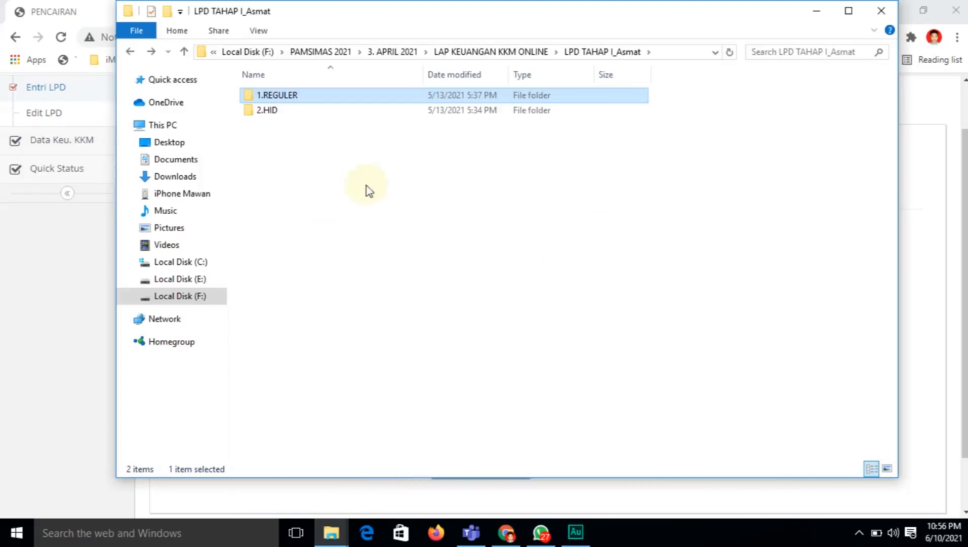
{"action": "left_click", "coordinate": [287, 116]}
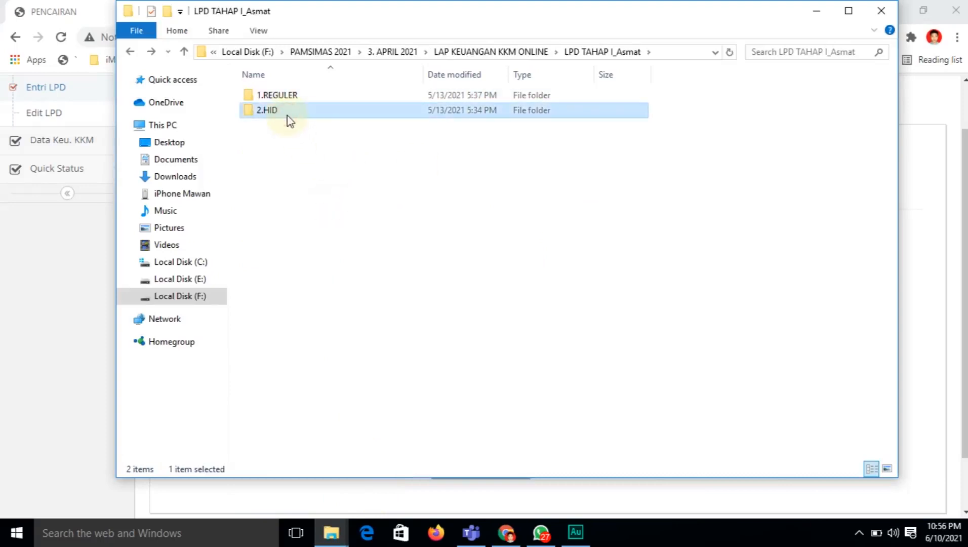
{"action": "double_click", "coordinate": [287, 114]}
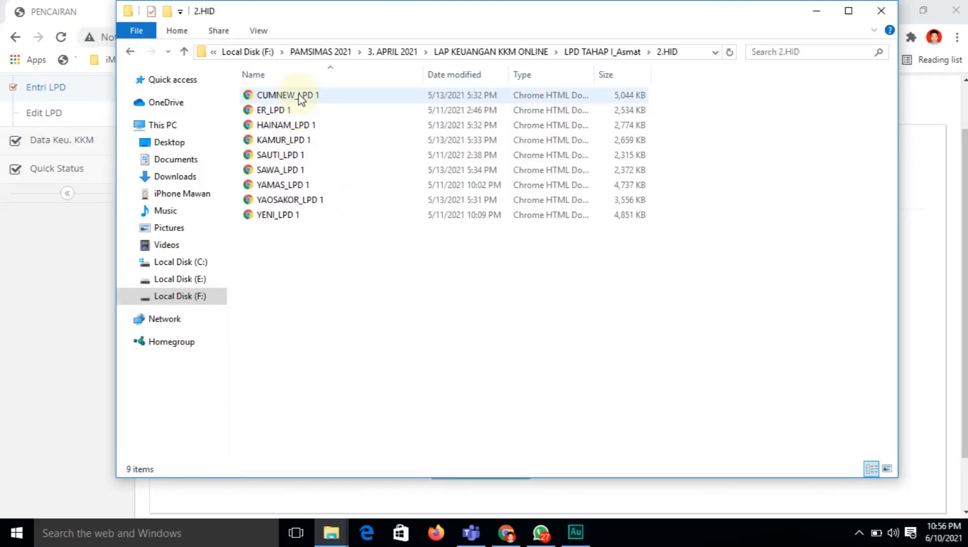
- Copy YAOSAKOR_LPD 1 and YENI_LPD 1 into a newly created folder named "new folder" within 2.HID
{"action": "left_click", "coordinate": [312, 207]}
{"action": "left_click", "coordinate": [312, 211], "text": "shift"}
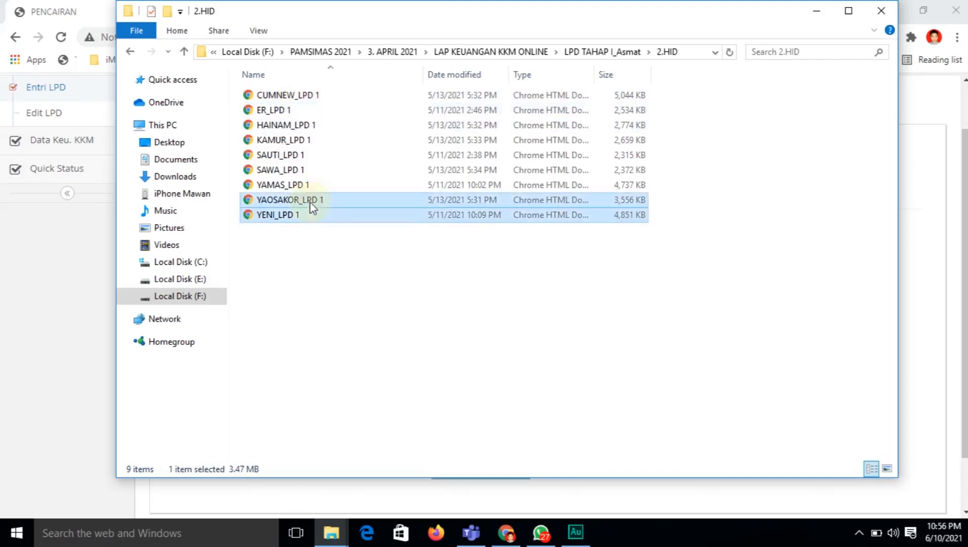
{"action": "left_click", "coordinate": [166, 17]}
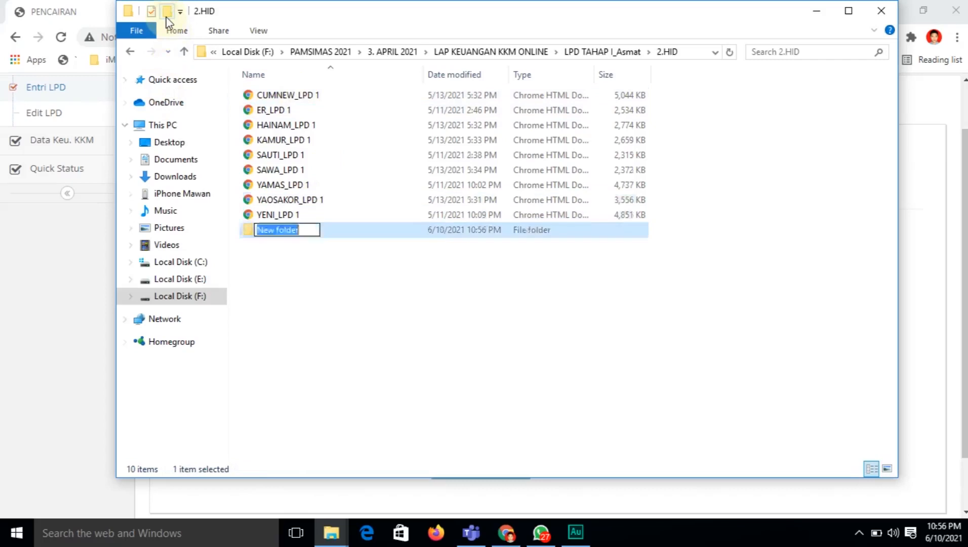
{"action": "type", "text": "new"}
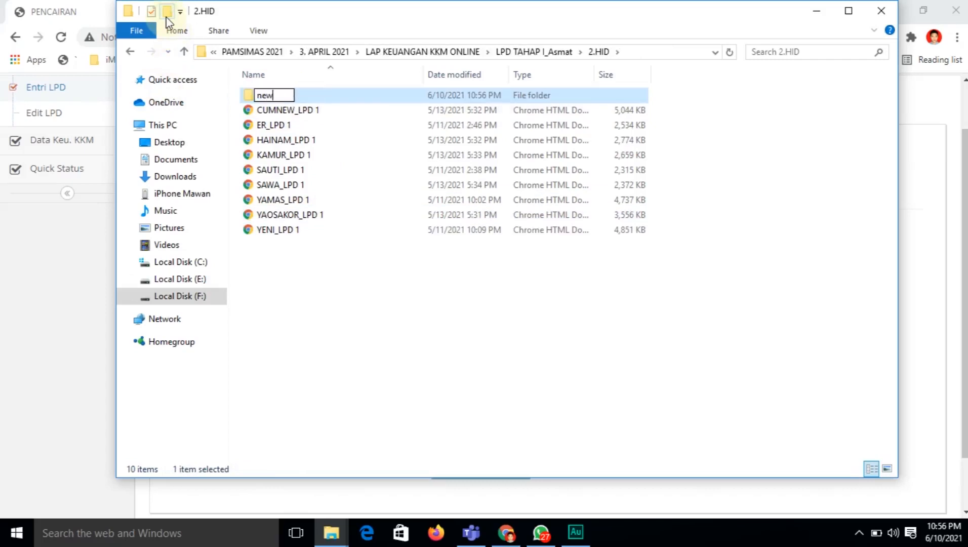
{"action": "type", "text": " folder"}
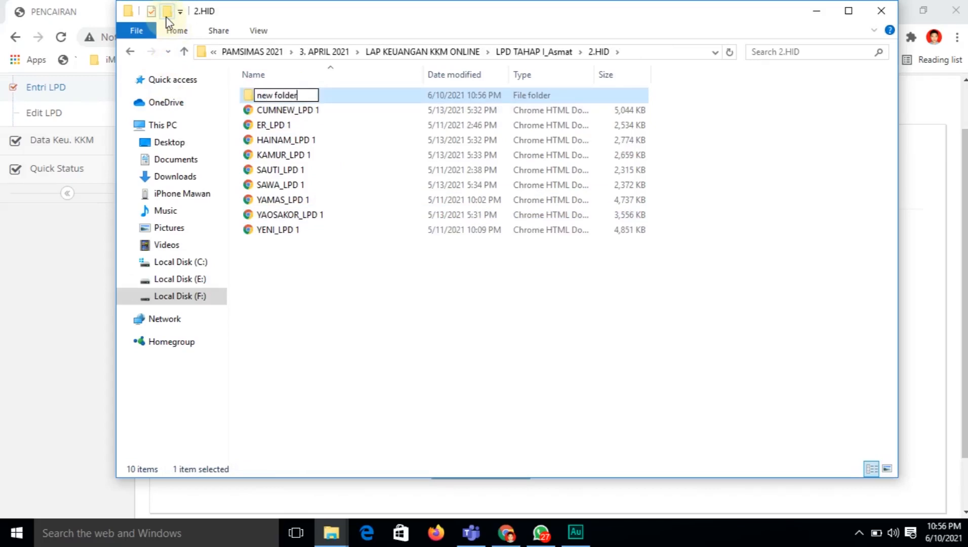
{"action": "key", "text": "Return"}
{"action": "key", "text": "Return"}
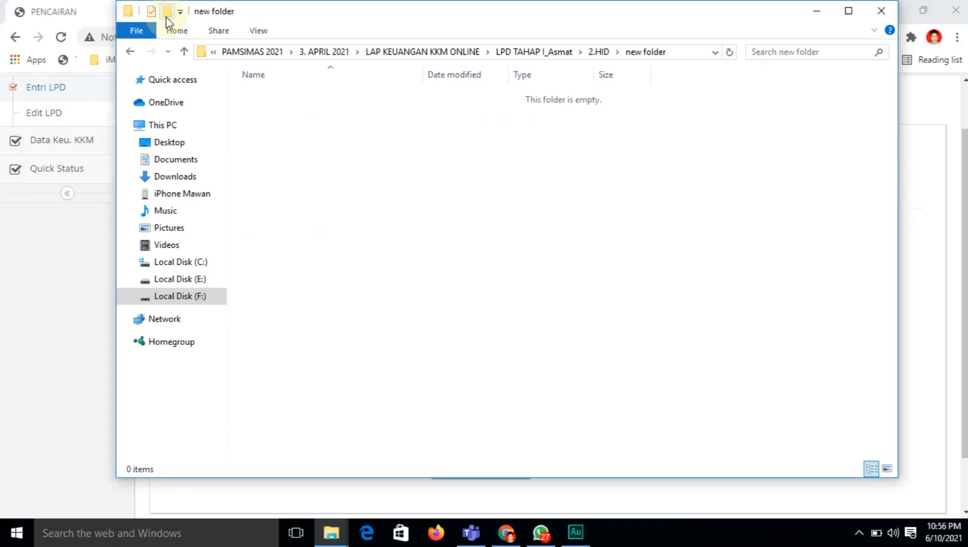
{"action": "key", "text": "ctrl+v"}
{"action": "left_click", "coordinate": [438, 213]}
{"action": "key", "text": "alt+Left"}
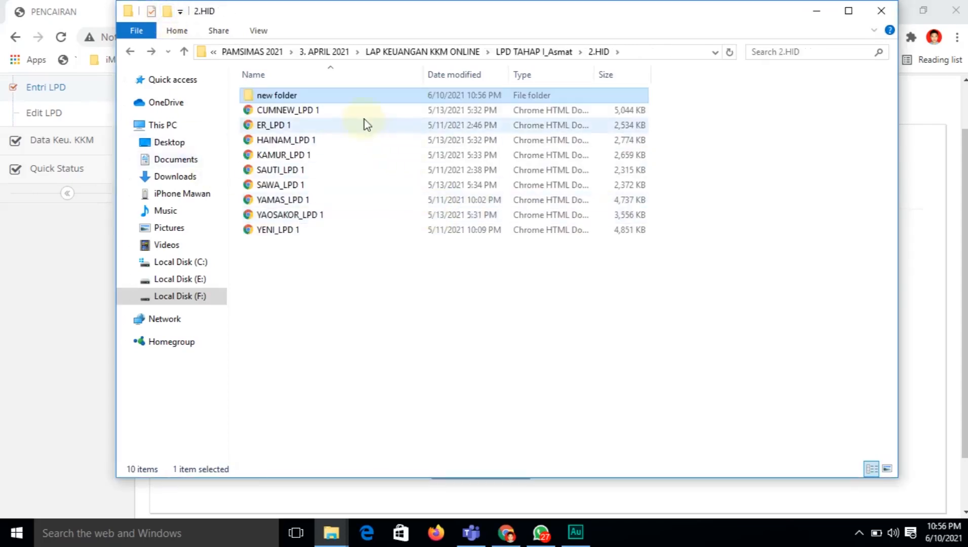
- Rename the folder "new folder" in 2.HID as aop
{"action": "key", "text": "F2"}
{"action": "type", "text": "a"}
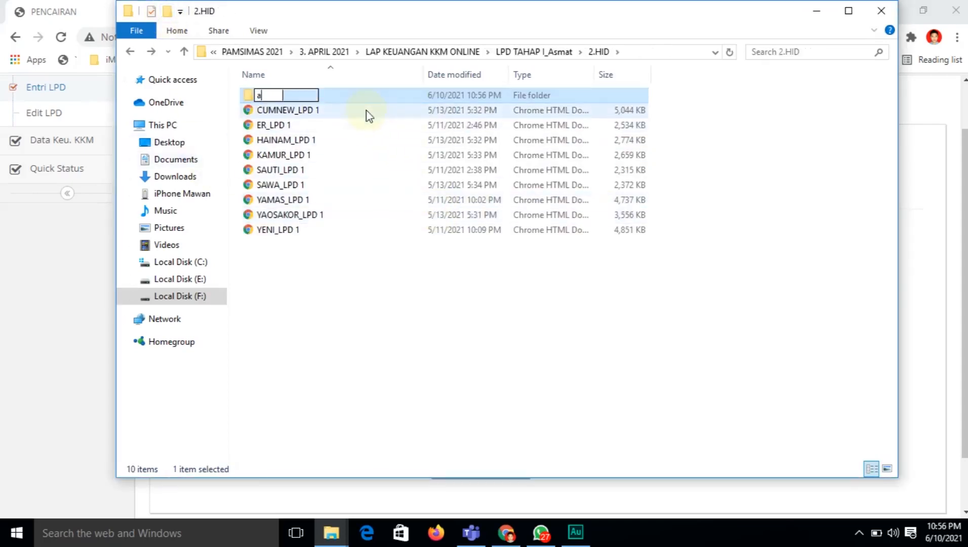
{"action": "type", "text": "oa"}
{"action": "key", "text": "BackSpace"}
{"action": "type", "text": "p"}
{"action": "key", "text": "Return"}
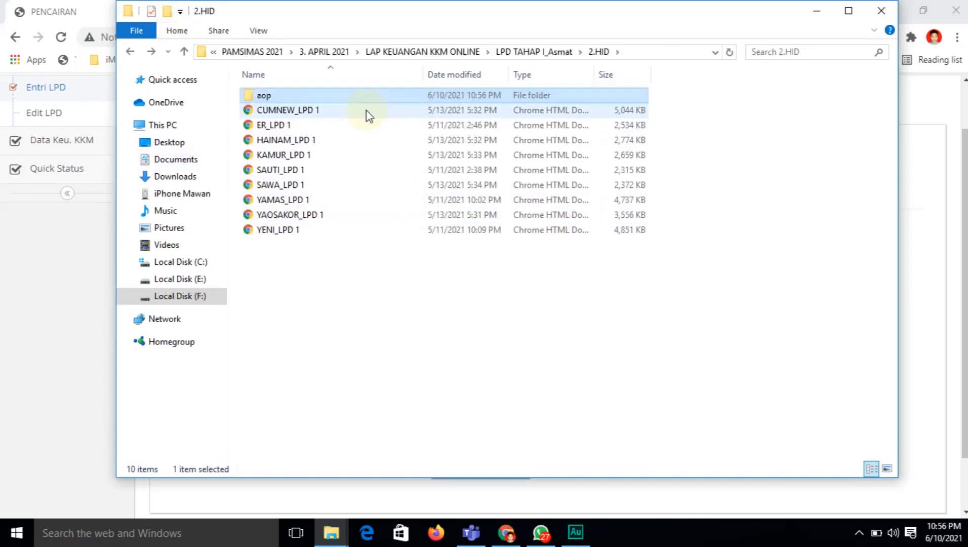
{"action": "key", "text": "Return"}
{"action": "key", "text": "alt+Left"}
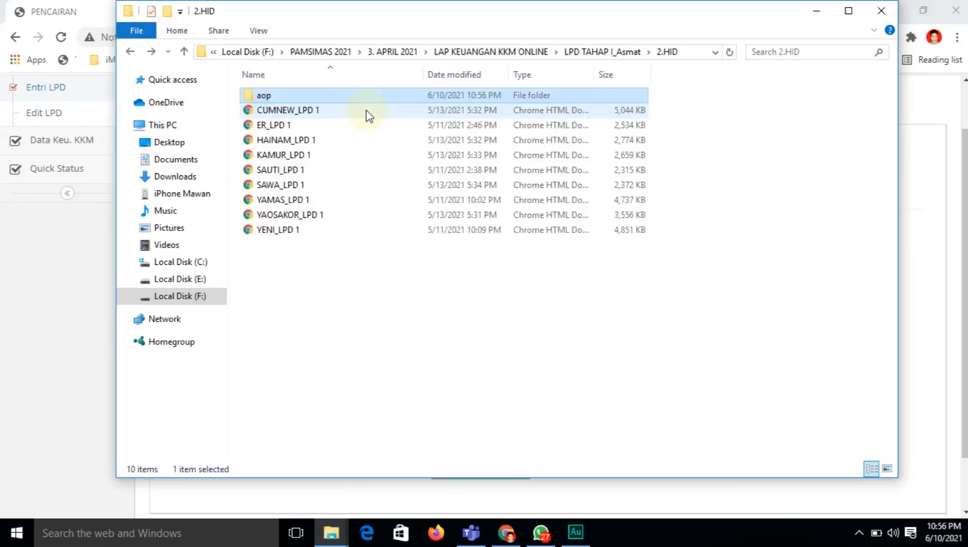
- Rename the copied files in aop, YAOSAKOR_LPD 1 as KWITANSI and YENI_LPD 1 as NOTA, and return to 2.HID
{"action": "key", "text": "Return"}
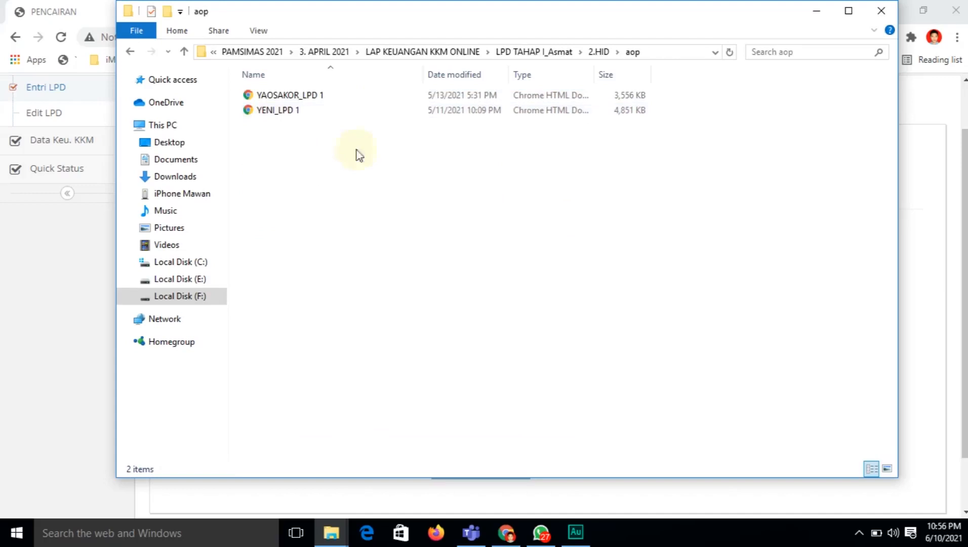
{"action": "left_click", "coordinate": [317, 97]}
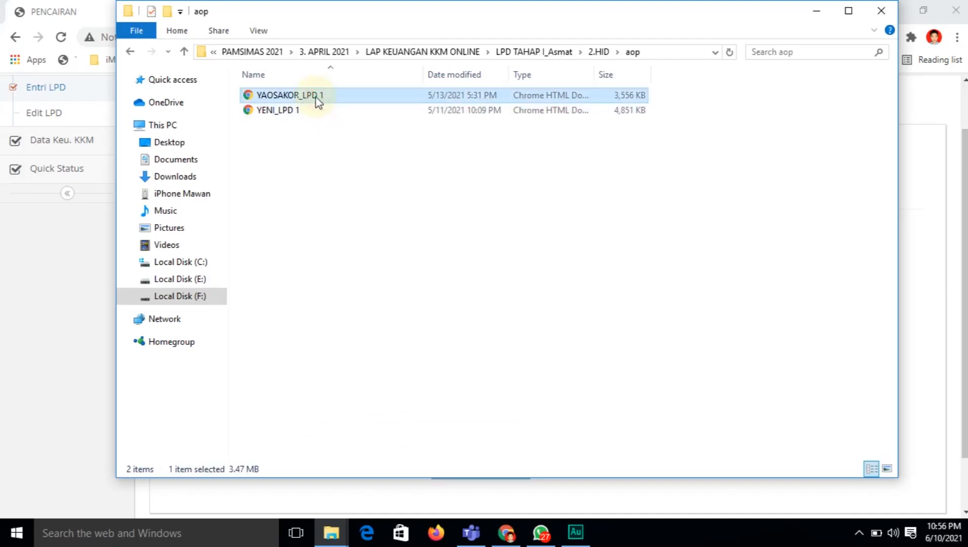
{"action": "type", "text": "KWITANSI"}
{"action": "key", "text": "Return"}
{"action": "key", "text": "Down"}
{"action": "key", "text": "F2"}
{"action": "type", "text": "NOTA"}
{"action": "key", "text": "Return"}
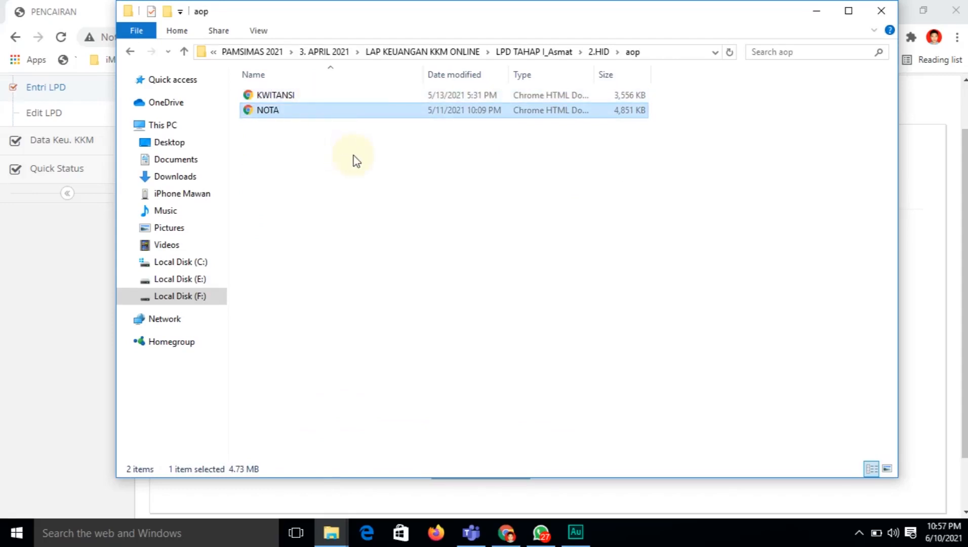
{"action": "key", "text": "alt+Up"}
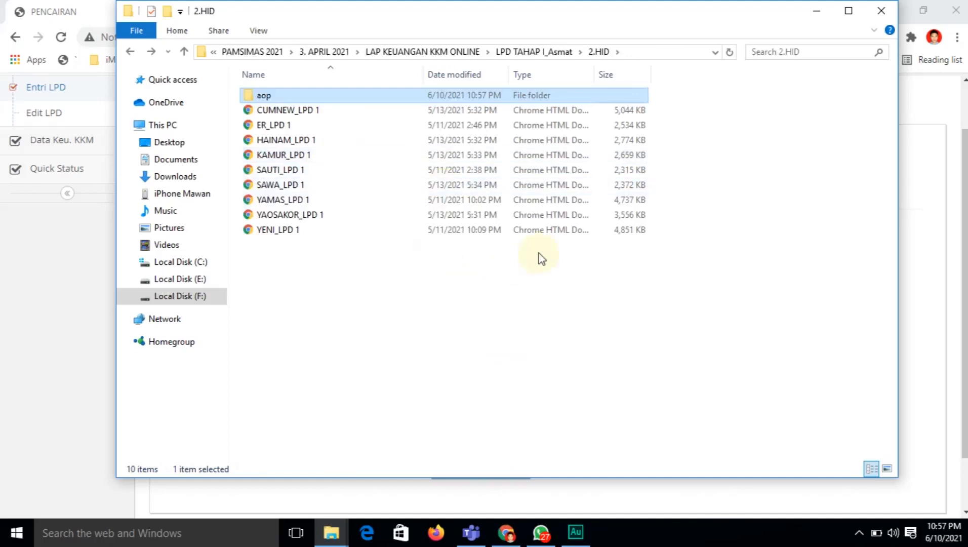
- Compress the aop folder in 2.HID into a ZIP archive named aop
{"action": "double_click", "coordinate": [303, 101]}
{"action": "key", "text": "alt+Up"}
{"action": "right_click", "coordinate": [318, 95]}
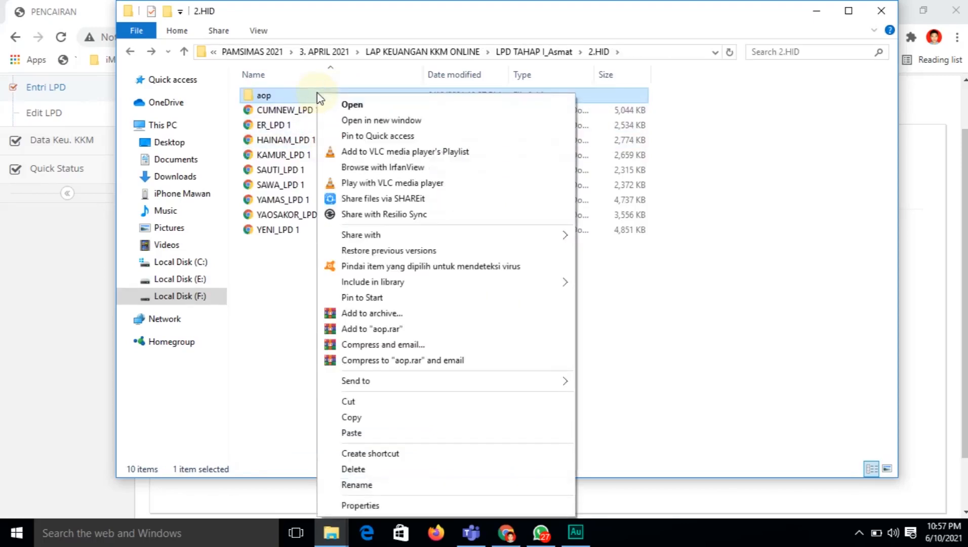
{"action": "left_click", "coordinate": [381, 317]}
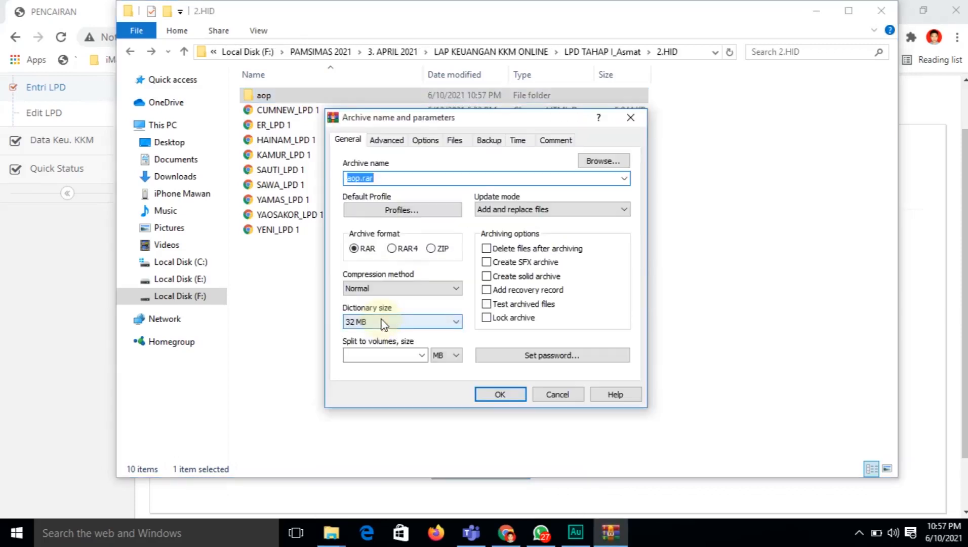
{"action": "left_click_drag", "start_coordinate": [423, 118], "coordinate": [479, 104]}
{"action": "left_click", "coordinate": [490, 234]}
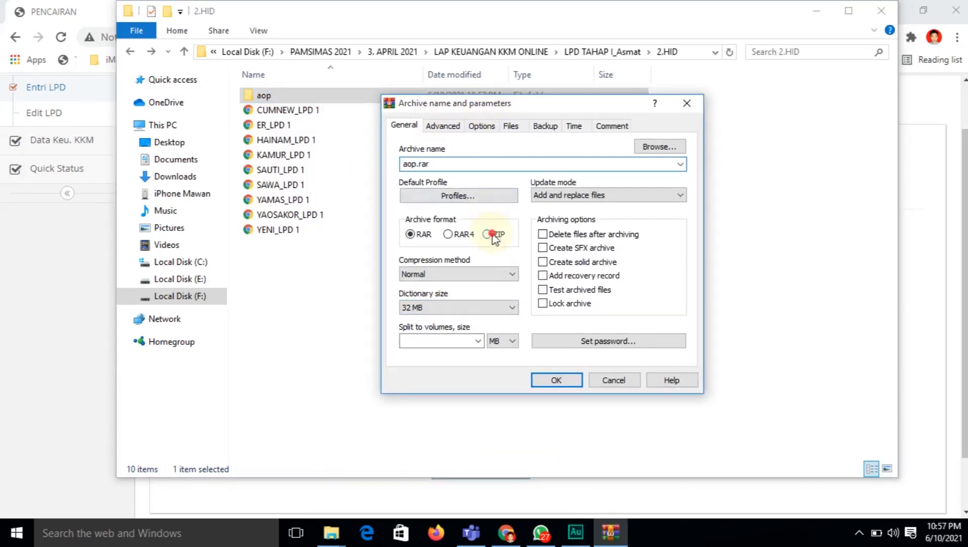
{"action": "left_click", "coordinate": [553, 383]}
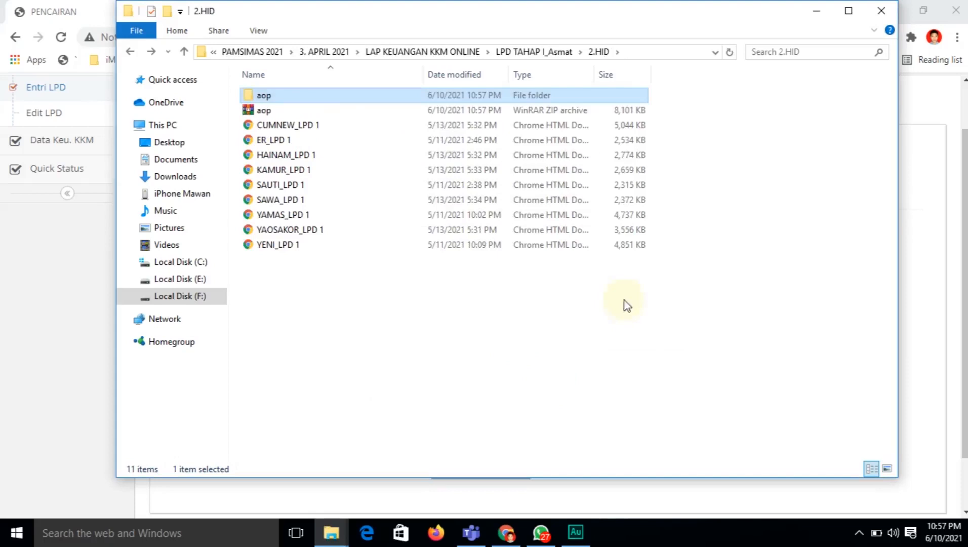
- Check the aop ZIP archive and the aop folder's files against the upload requirements on the Chrome LPD entry form
{"action": "left_click", "coordinate": [263, 111]}
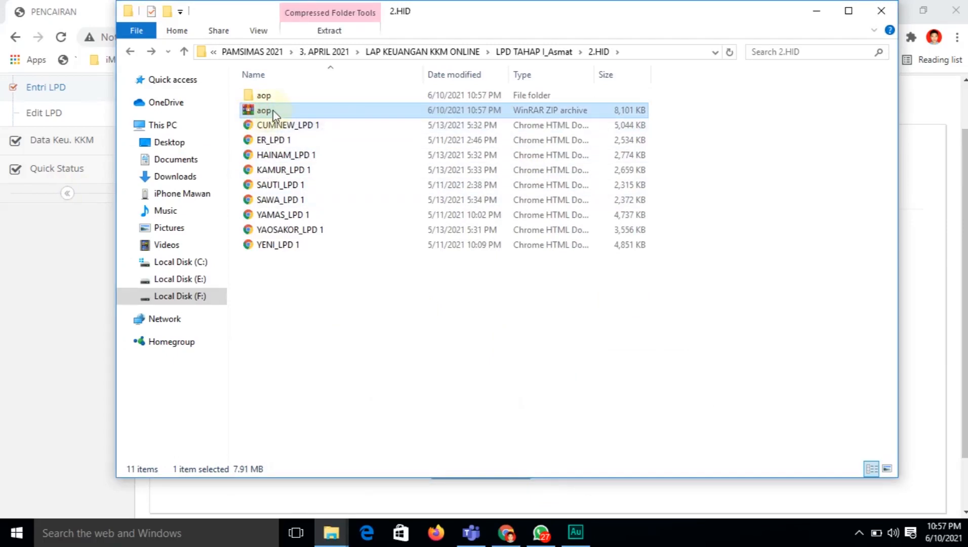
{"action": "left_click", "coordinate": [504, 534]}
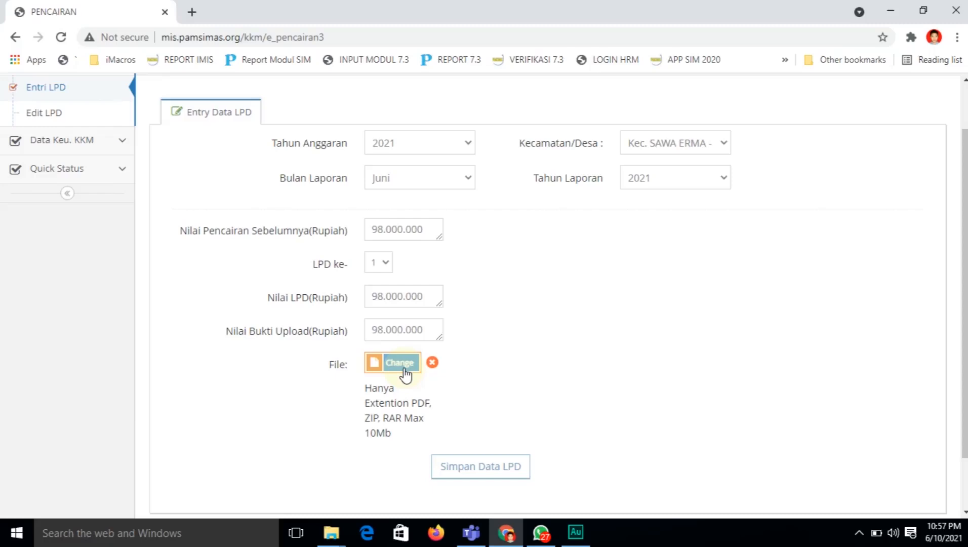
{"action": "key", "text": "alt+Tab"}
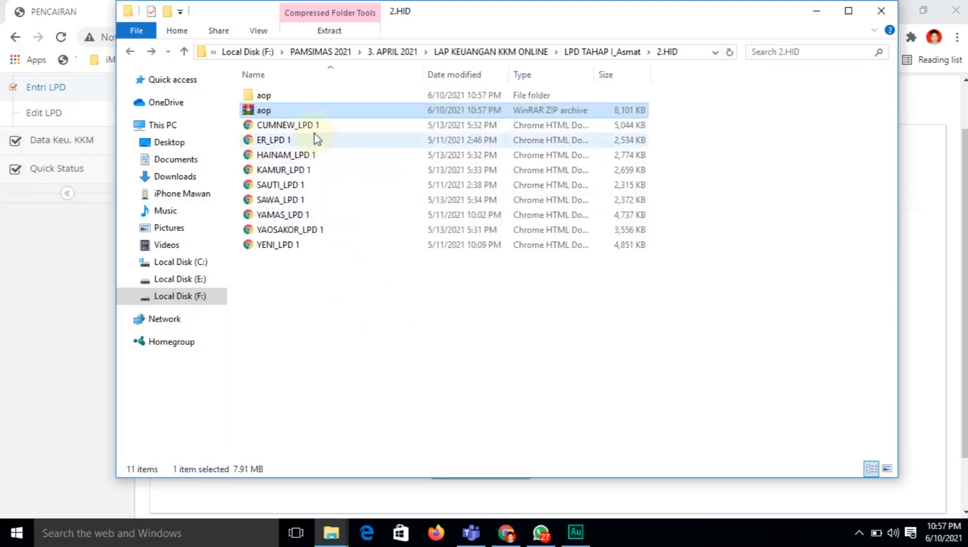
{"action": "double_click", "coordinate": [294, 95]}
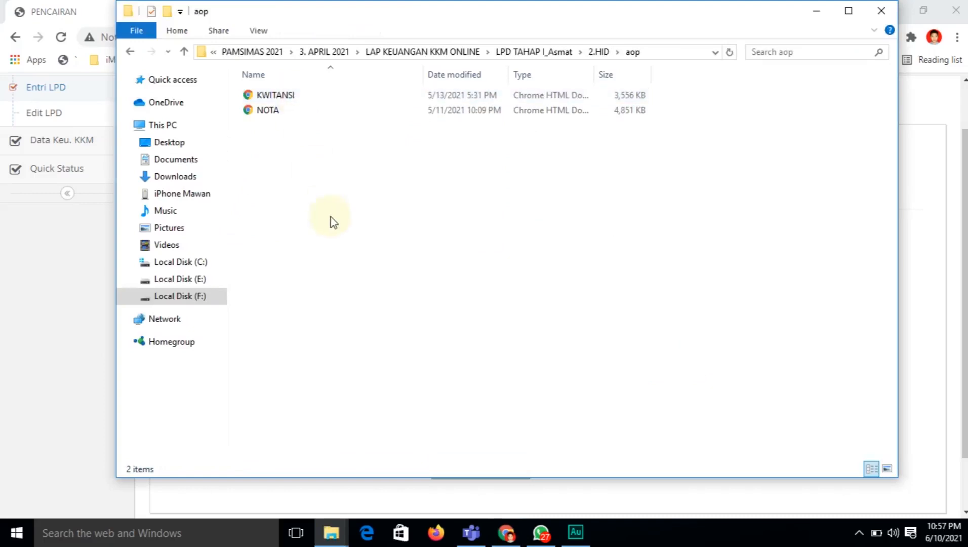
{"action": "key", "text": "alt+Left"}
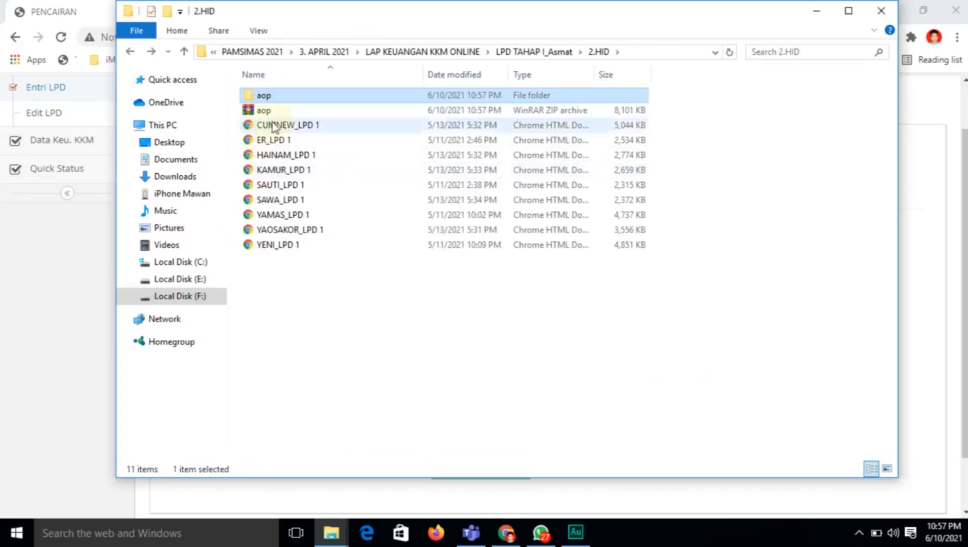
{"action": "left_click", "coordinate": [282, 111]}
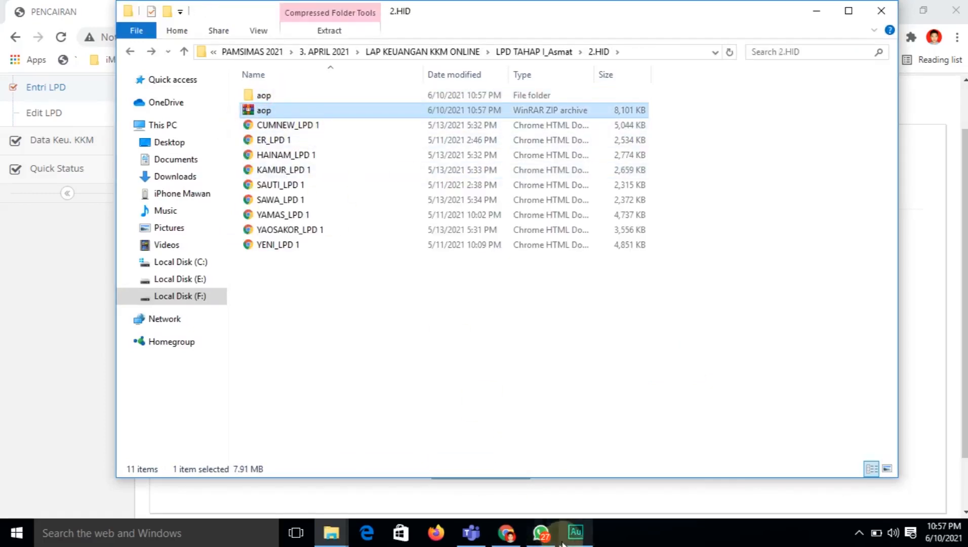
{"action": "left_click", "coordinate": [508, 536]}
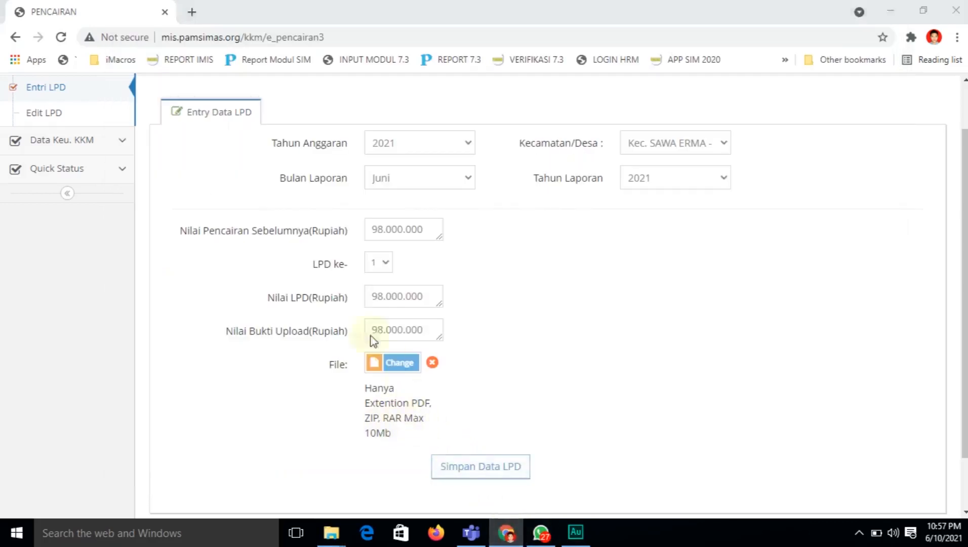
- Return to 2.HID in File Explorer and compress the aop folder into a RAR archive named aop.rar
{"action": "key", "text": "alt+Tab"}
{"action": "left_click", "coordinate": [261, 97]}
{"action": "right_click", "coordinate": [261, 97]}
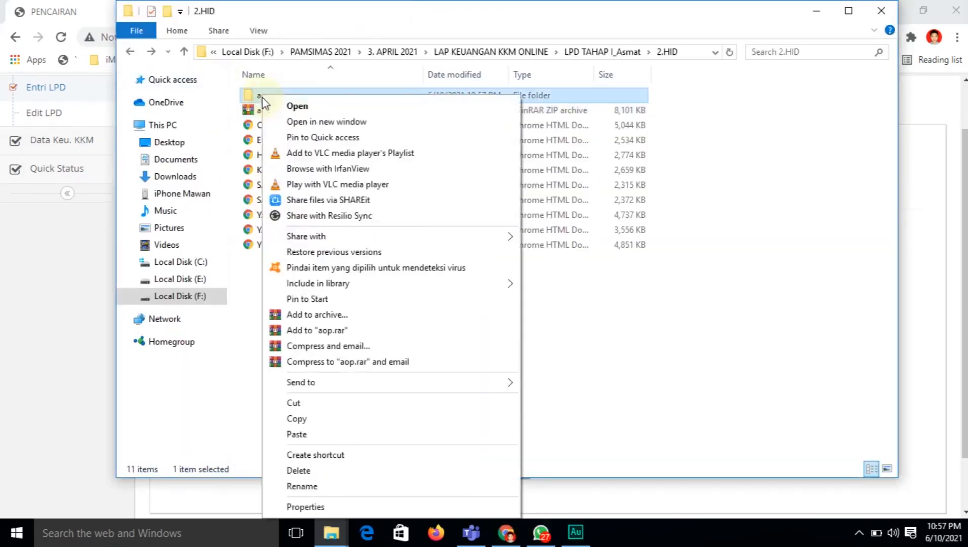
{"action": "left_click", "coordinate": [329, 316]}
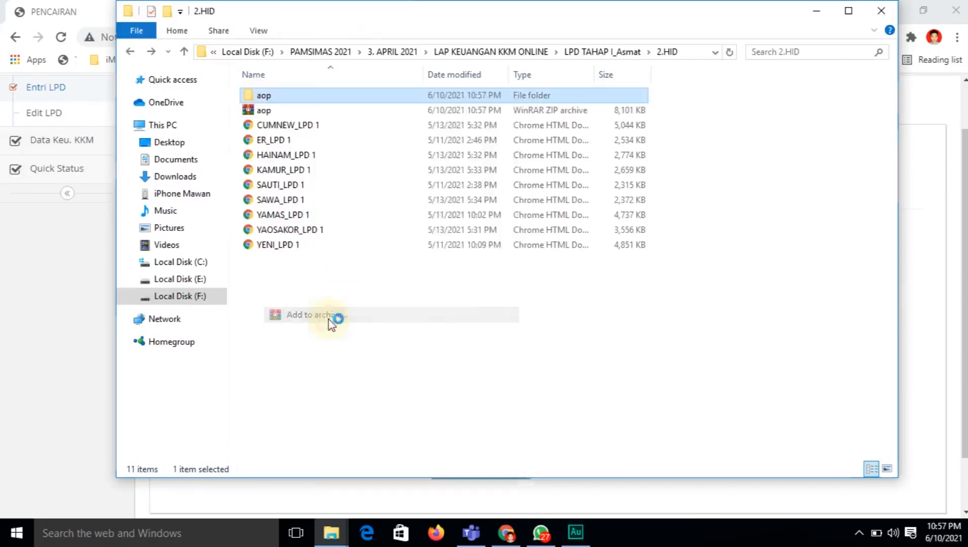
{"action": "left_click", "coordinate": [354, 248]}
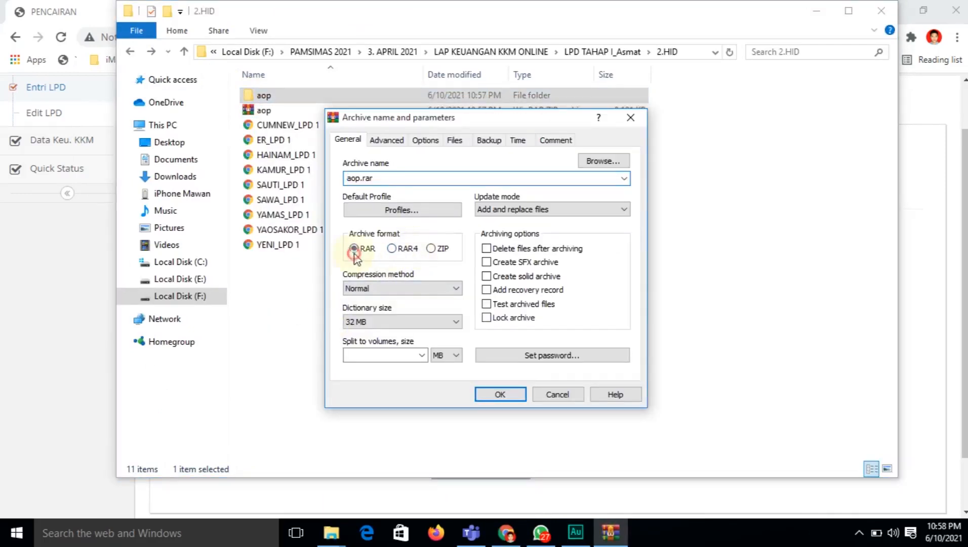
{"action": "left_click", "coordinate": [500, 394]}
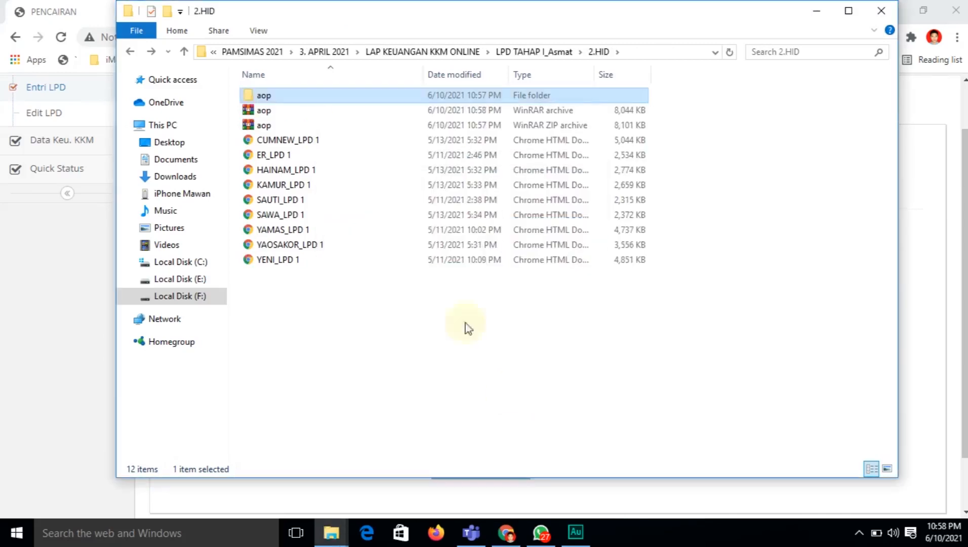
{"action": "left_click", "coordinate": [293, 126]}
{"action": "left_click", "coordinate": [296, 96]}
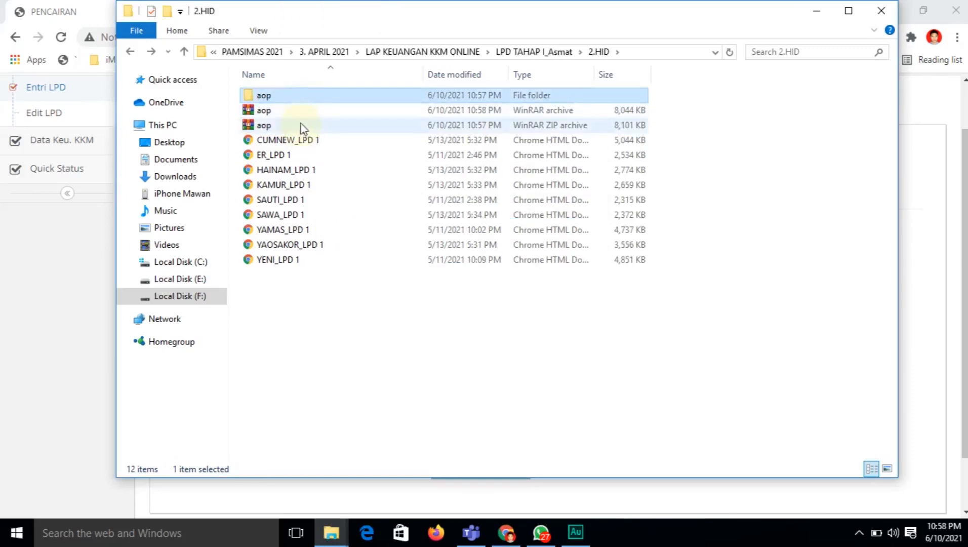
- Open ER_LPD 1 from 2.HID in Foxit Reader, look through its scanned payment receipts, and close the document
{"action": "right_click", "coordinate": [293, 154]}
{"action": "left_click", "coordinate": [278, 159]}
{"action": "right_click", "coordinate": [277, 158]}
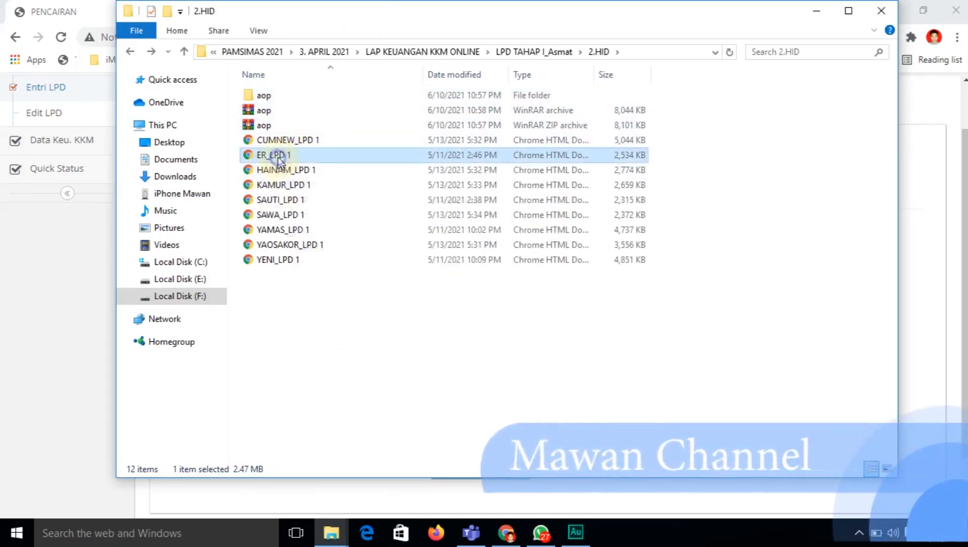
{"action": "mouse_move", "coordinate": [532, 219]}
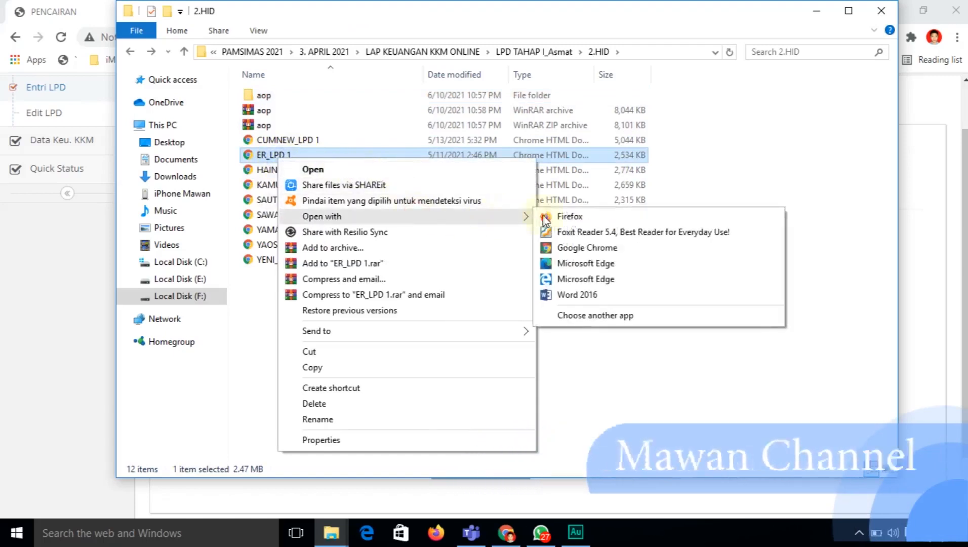
{"action": "left_click", "coordinate": [581, 231]}
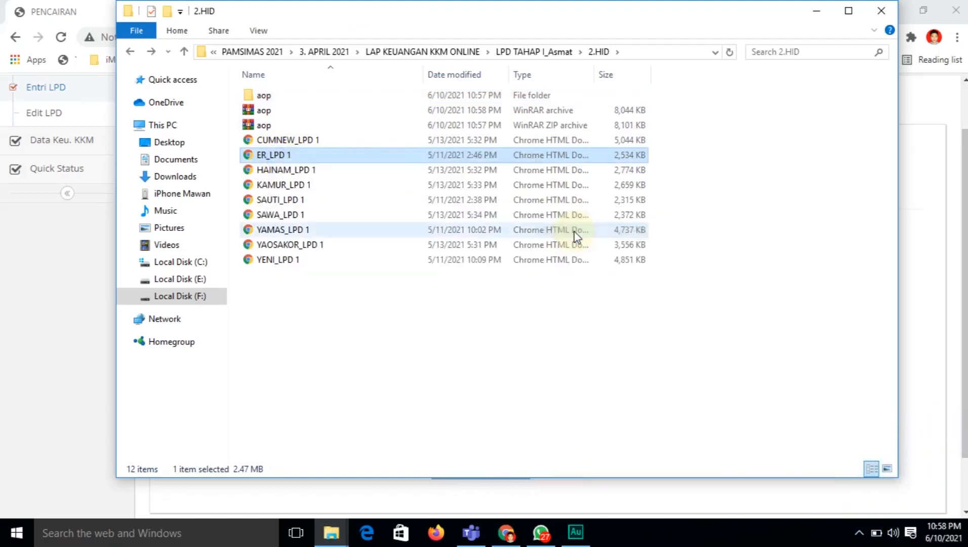
{"action": "scroll", "coordinate": [842, 186], "scroll_direction": "down", "scroll_amount": 3}
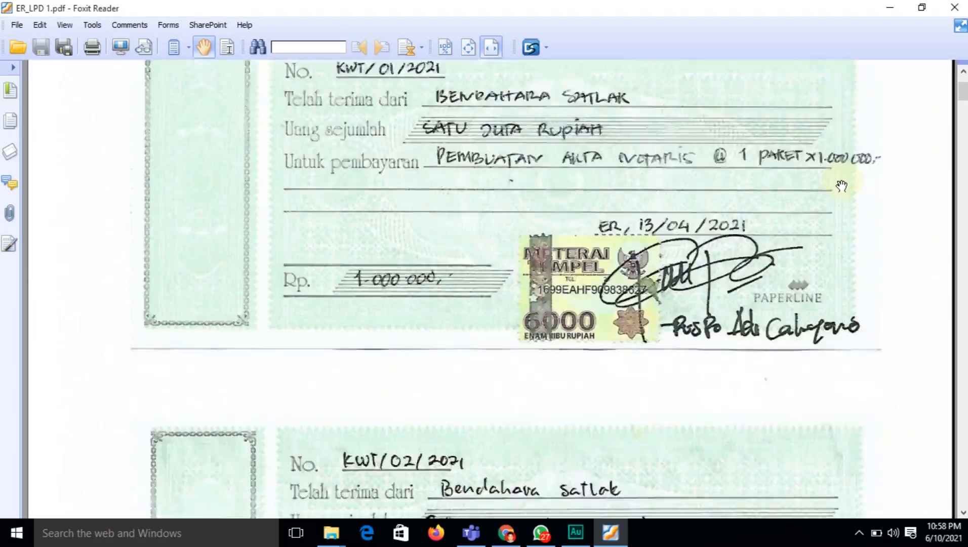
{"action": "scroll", "coordinate": [842, 186], "scroll_direction": "down", "scroll_amount": 20}
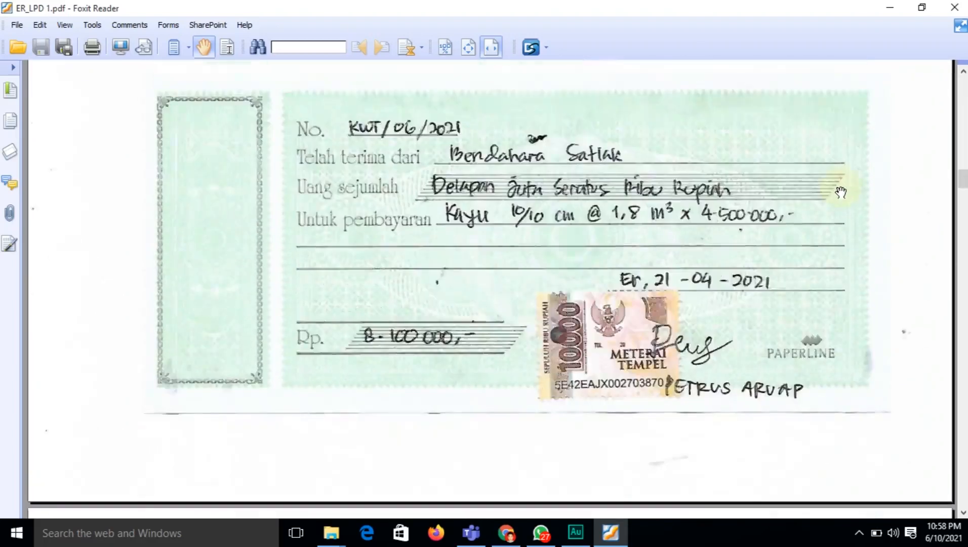
{"action": "scroll", "coordinate": [841, 193], "scroll_direction": "down", "scroll_amount": 15}
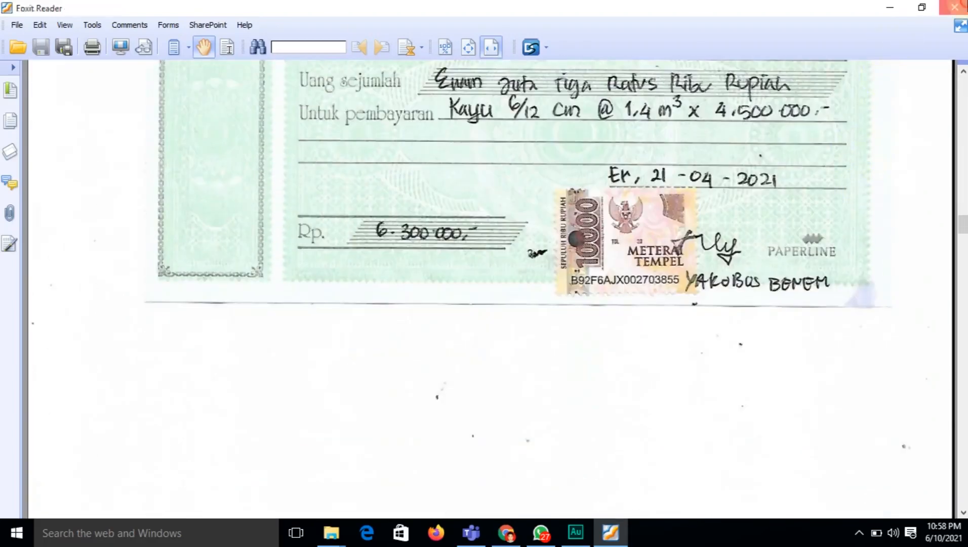
{"action": "left_click", "coordinate": [955, 7]}
- Switch back to Chrome and review the completed Entry Data LPD form, including its amounts and file upload requirements
{"action": "left_click", "coordinate": [575, 512]}
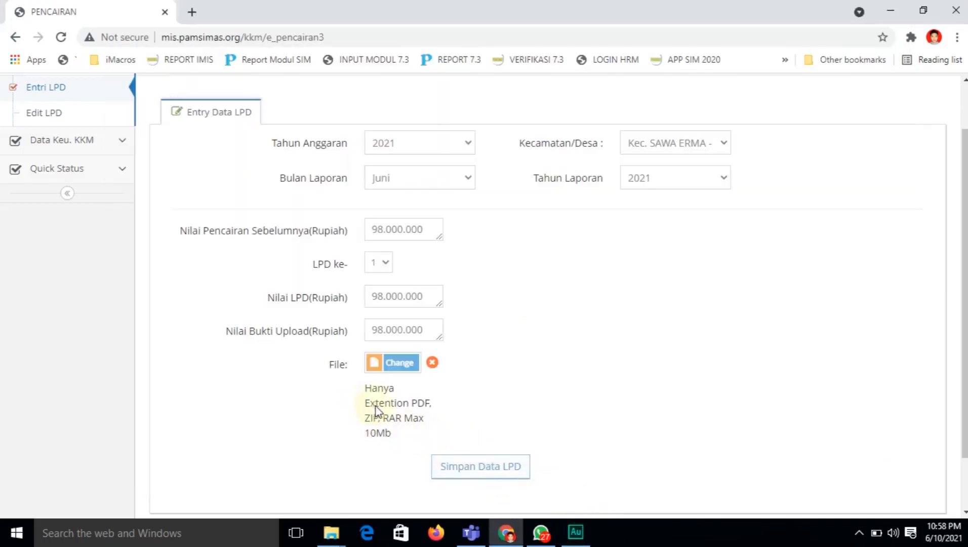
{"action": "scroll", "coordinate": [929, 234], "scroll_direction": "up", "scroll_amount": 1}
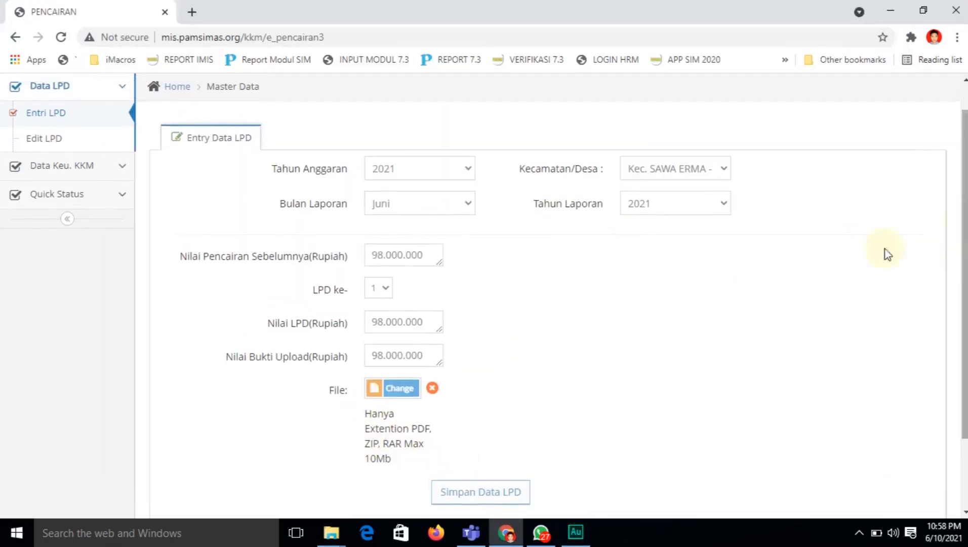
{"action": "scroll", "coordinate": [484, 296], "scroll_direction": "down", "scroll_amount": 1}
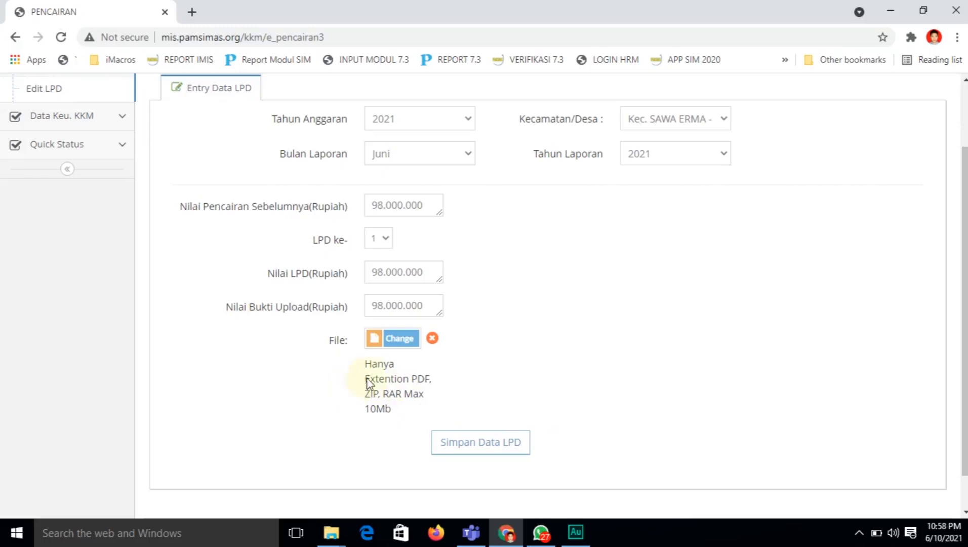
{"action": "mouse_move", "coordinate": [967, 223]}
{"action": "left_mouse_down"}
{"action": "mouse_move", "coordinate": [967, 241]}
{"action": "mouse_move", "coordinate": [967, 211]}
{"action": "left_mouse_up"}
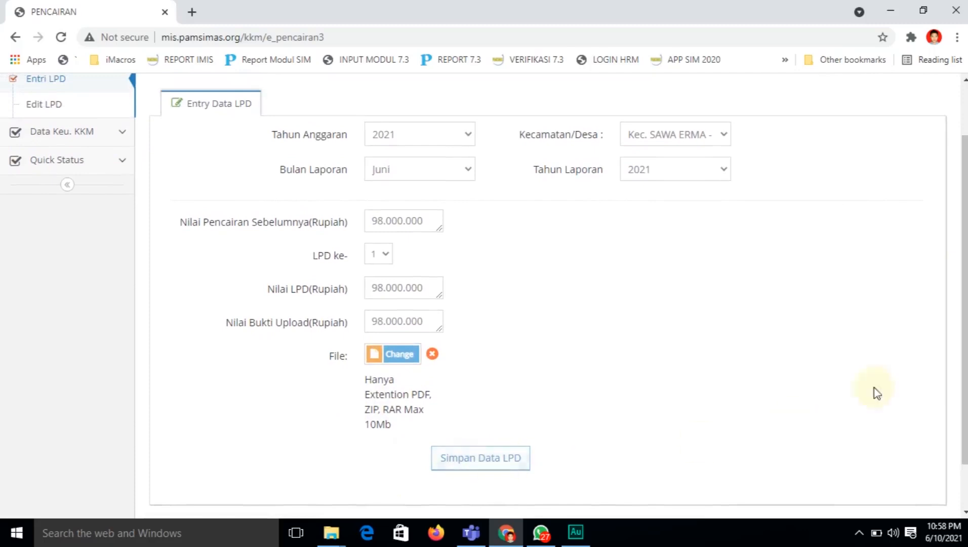
{"action": "left_click_drag", "start_coordinate": [965, 312], "coordinate": [965, 261]}
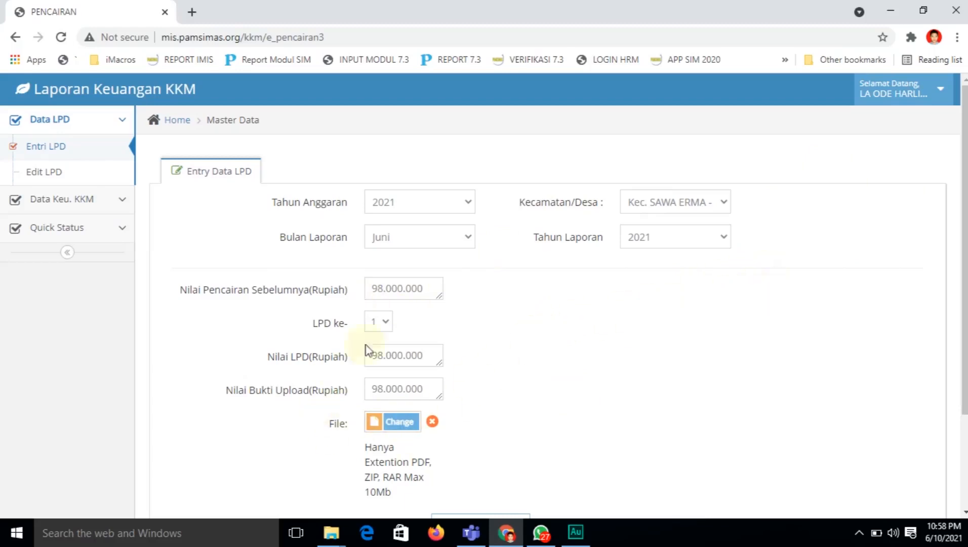
{"action": "mouse_move", "coordinate": [965, 224]}
{"action": "left_mouse_down"}
{"action": "mouse_move", "coordinate": [966, 263]}
{"action": "mouse_move", "coordinate": [965, 229]}
{"action": "left_mouse_up"}
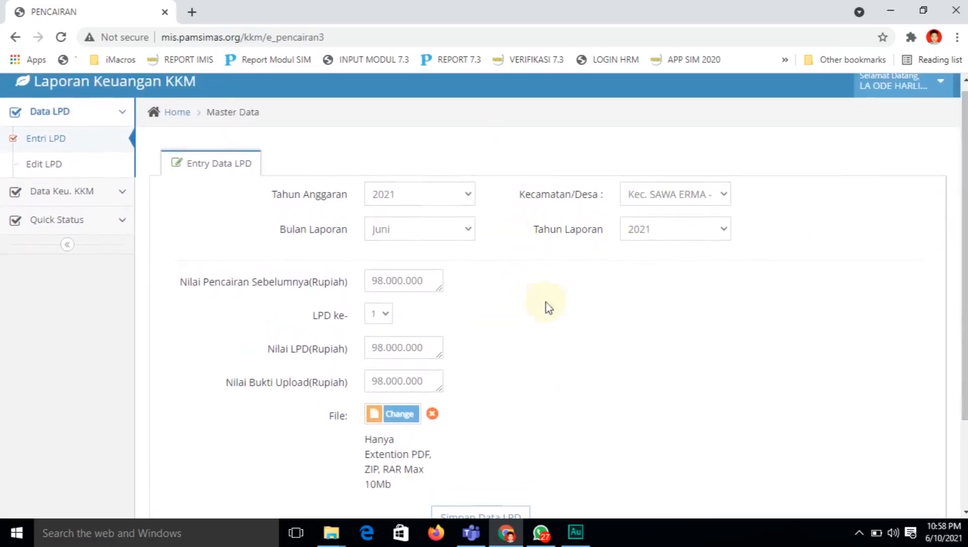
{"action": "mouse_move", "coordinate": [966, 210]}
{"action": "left_mouse_down"}
{"action": "mouse_move", "coordinate": [966, 237]}
{"action": "mouse_move", "coordinate": [965, 203]}
{"action": "left_mouse_up"}
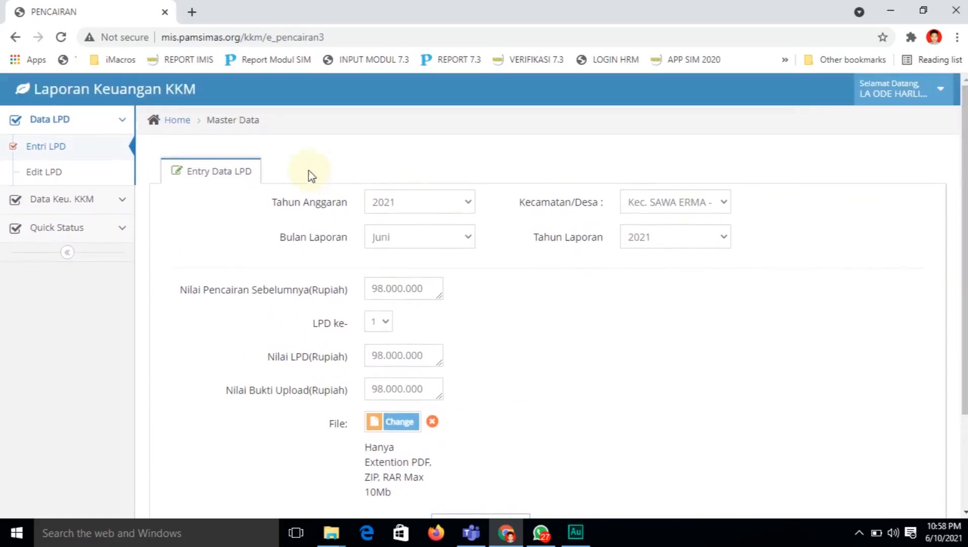
- Open the Edit LPD list and set Tahun Anggaran to 2021
{"action": "left_click", "coordinate": [51, 174]}
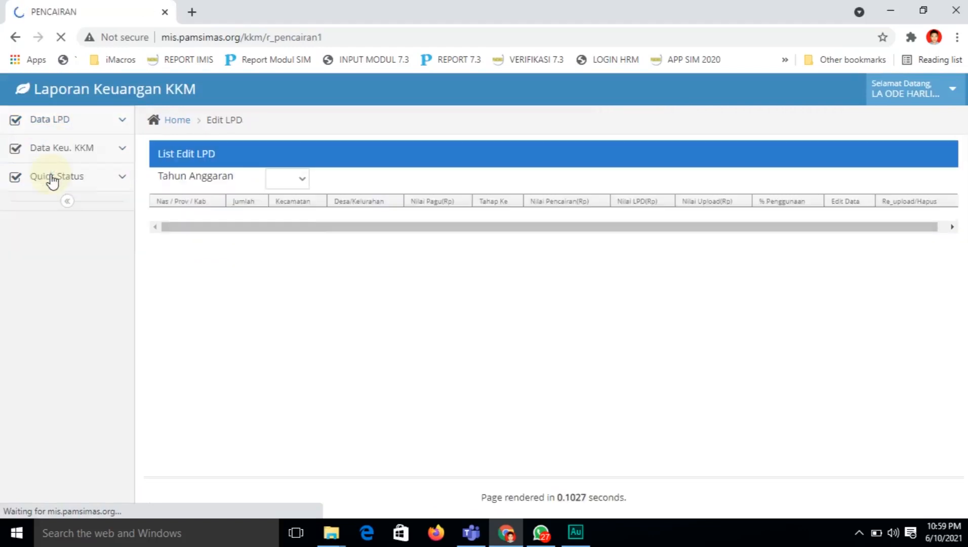
{"action": "left_click", "coordinate": [94, 121]}
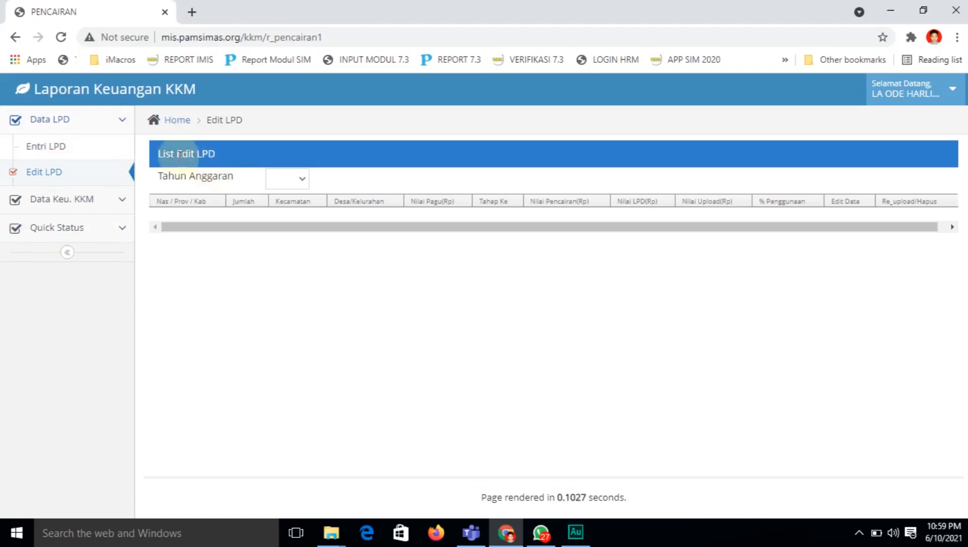
{"action": "left_click", "coordinate": [300, 182]}
{"action": "left_click", "coordinate": [296, 224]}
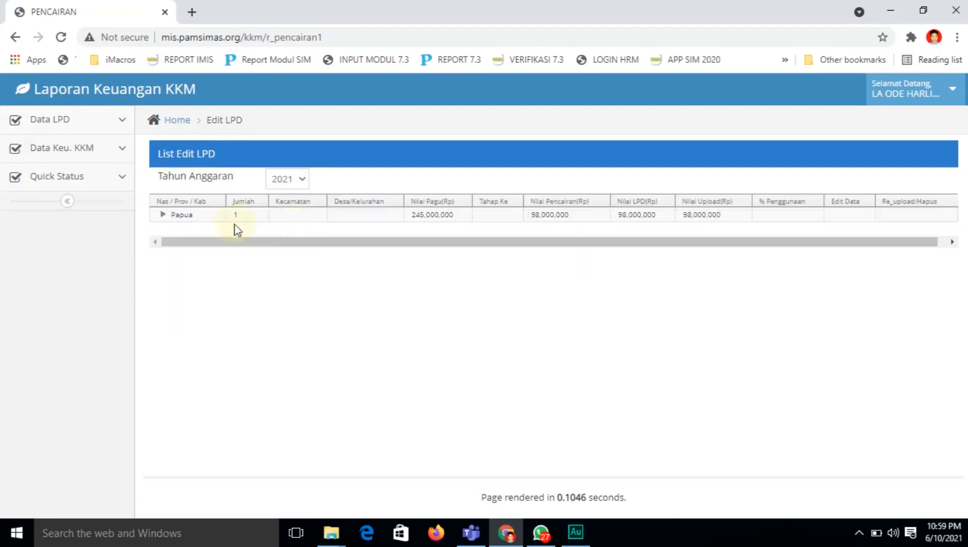
- Expand Papua and Kabupaten Asmat in the list and examine the SAWA ERMA, Mumugu I entry through its edit and re-upload columns
{"action": "left_click", "coordinate": [163, 216]}
{"action": "left_click", "coordinate": [176, 231]}
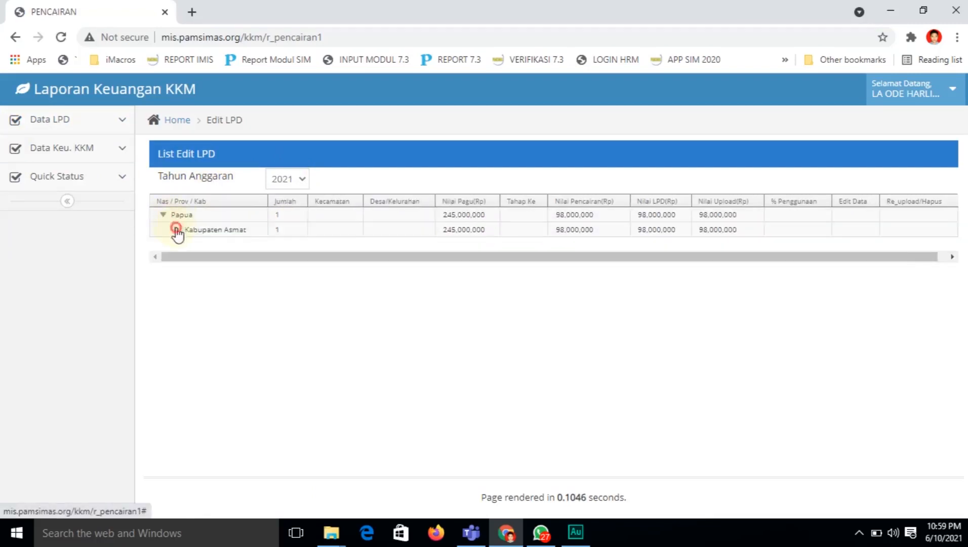
{"action": "mouse_move", "coordinate": [195, 271]}
{"action": "left_mouse_down"}
{"action": "mouse_move", "coordinate": [314, 276]}
{"action": "mouse_move", "coordinate": [198, 274]}
{"action": "left_mouse_up"}
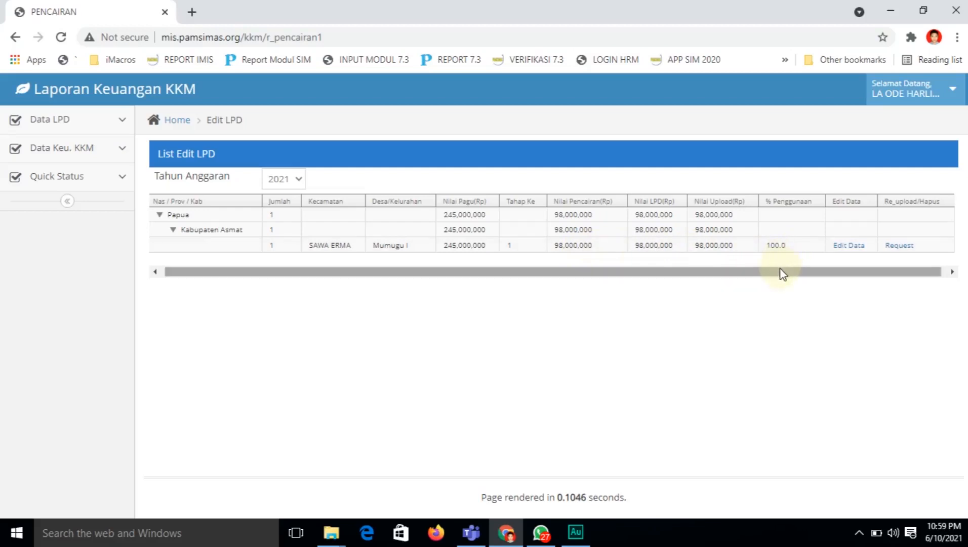
{"action": "left_click_drag", "start_coordinate": [780, 274], "coordinate": [801, 277]}
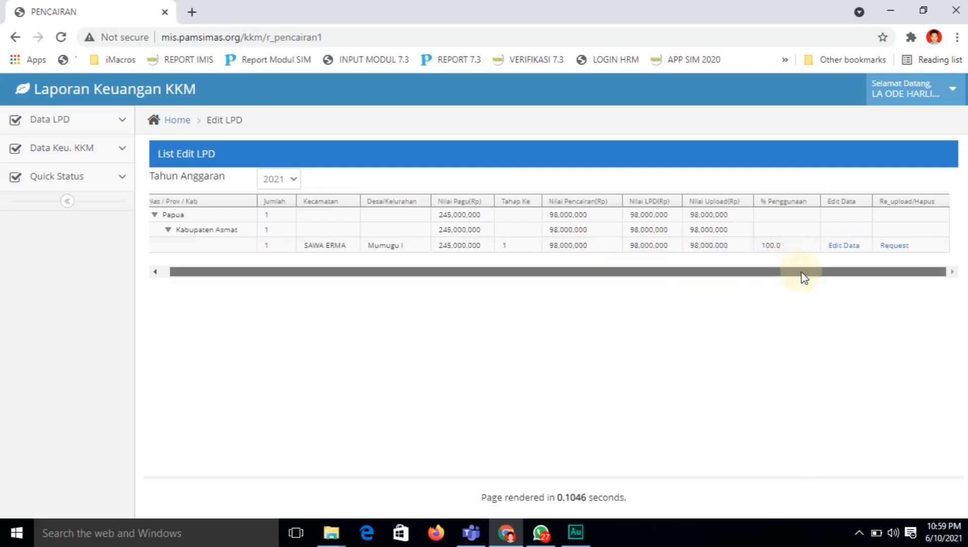
- Open the Mumugu I entry's edit data form, check its disbursement, LPD and uploaded proof amounts, and close it without saving
{"action": "left_click", "coordinate": [850, 252]}
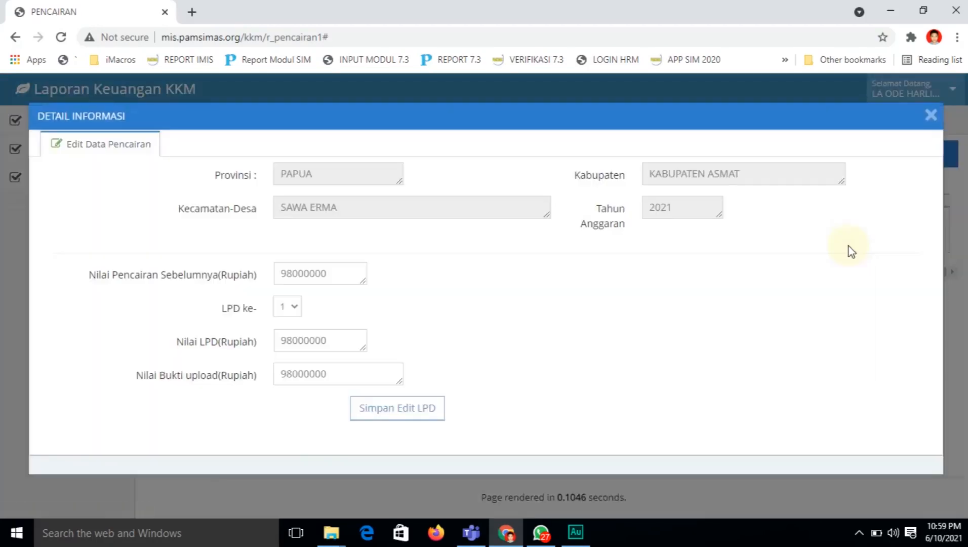
{"action": "left_click", "coordinate": [339, 208]}
{"action": "left_click", "coordinate": [335, 280]}
{"action": "left_click", "coordinate": [336, 304]}
{"action": "left_click", "coordinate": [336, 275]}
{"action": "left_click", "coordinate": [360, 314]}
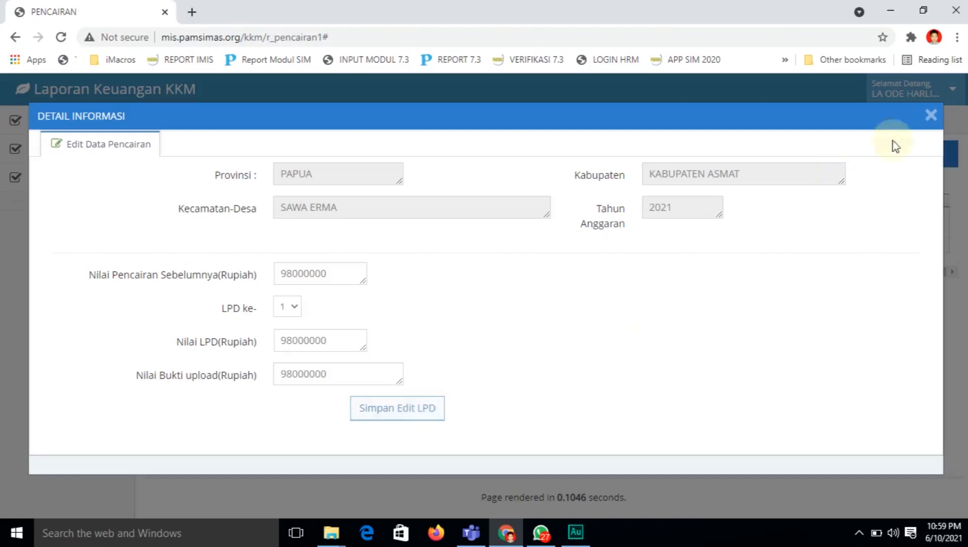
{"action": "left_click", "coordinate": [932, 116]}
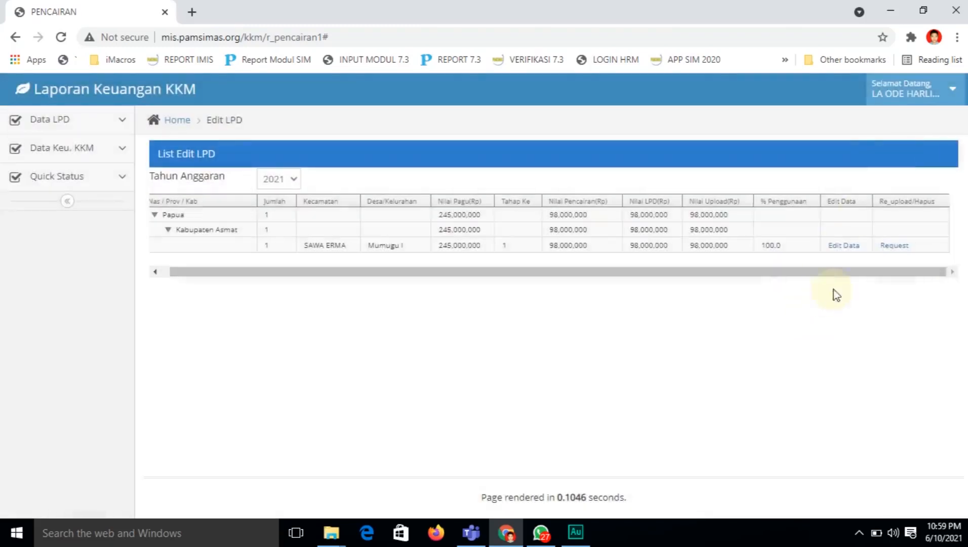
- Open the Mumugu I entry's upload correction request, examine the Re_Upload Dokumen and Hapus Data options, and close it without submitting
{"action": "left_click", "coordinate": [893, 251]}
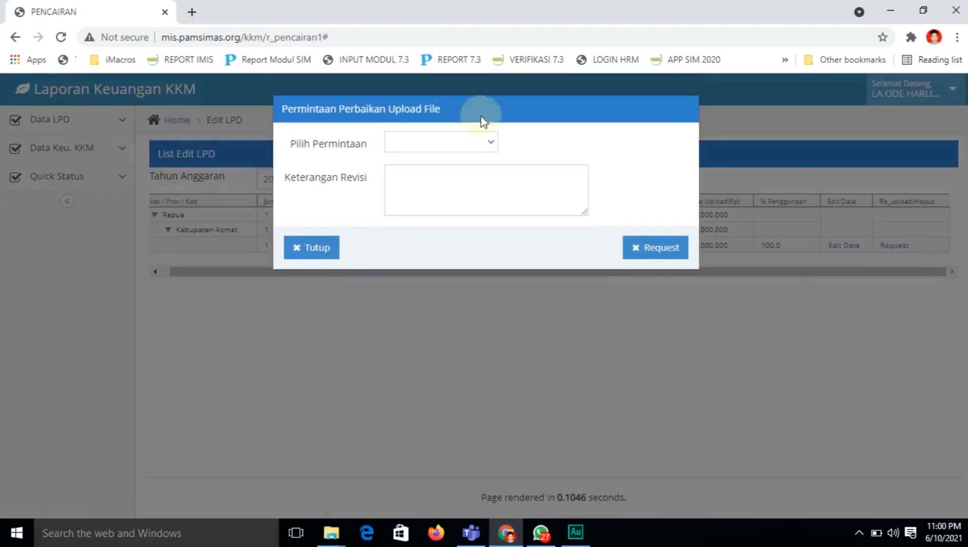
{"action": "left_click", "coordinate": [488, 145]}
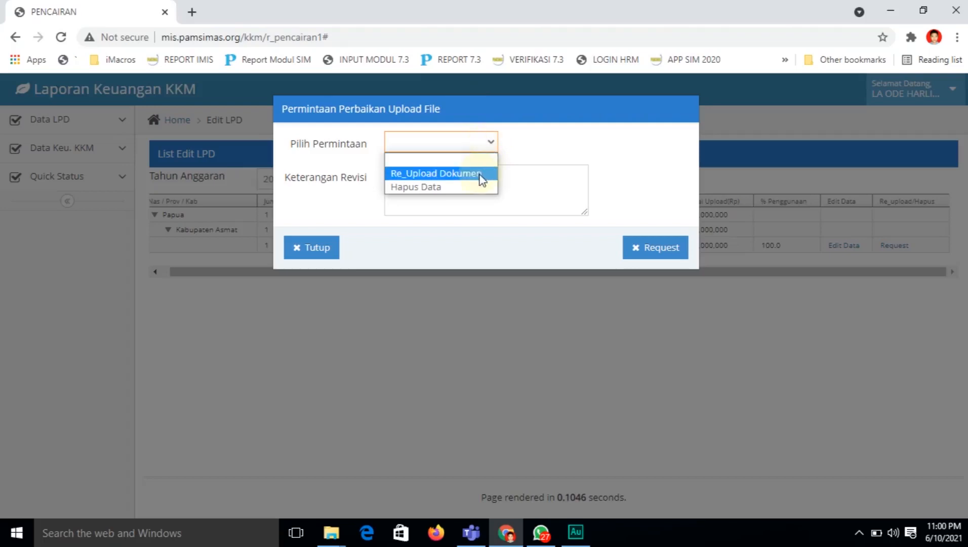
{"action": "left_click", "coordinate": [438, 188]}
{"action": "left_click", "coordinate": [468, 176]}
{"action": "left_click", "coordinate": [490, 148]}
{"action": "left_click", "coordinate": [529, 143]}
{"action": "left_click", "coordinate": [443, 182]}
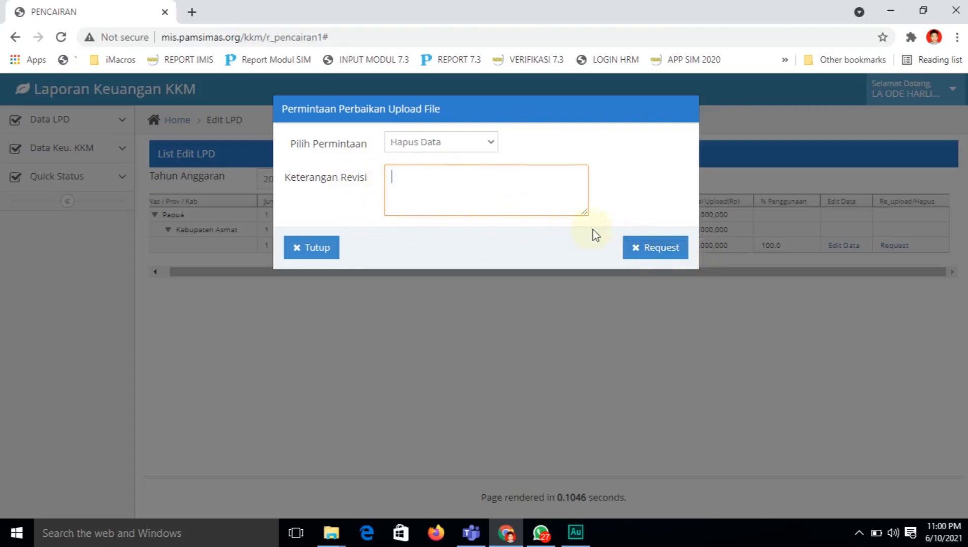
{"action": "left_click", "coordinate": [461, 147]}
{"action": "left_click", "coordinate": [576, 138]}
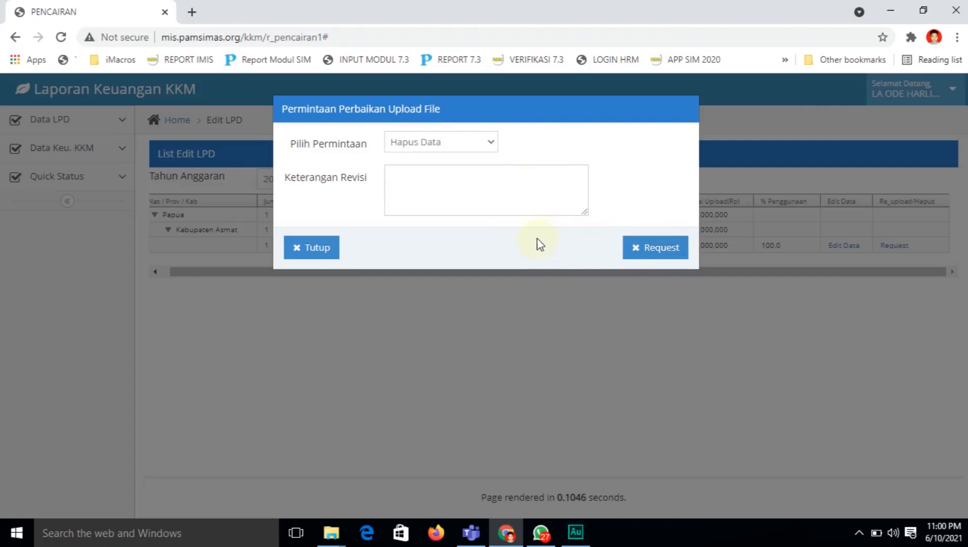
{"action": "left_click", "coordinate": [478, 147]}
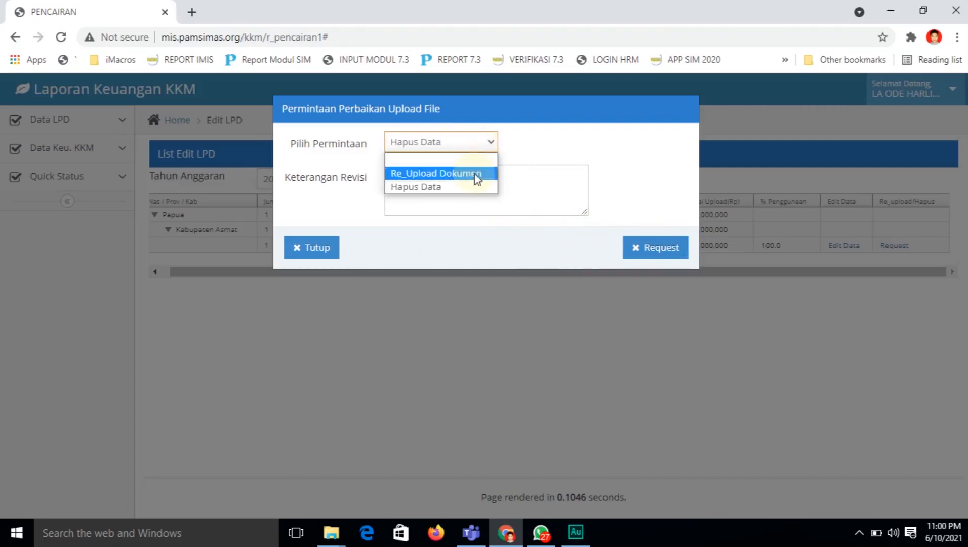
{"action": "left_click", "coordinate": [527, 147]}
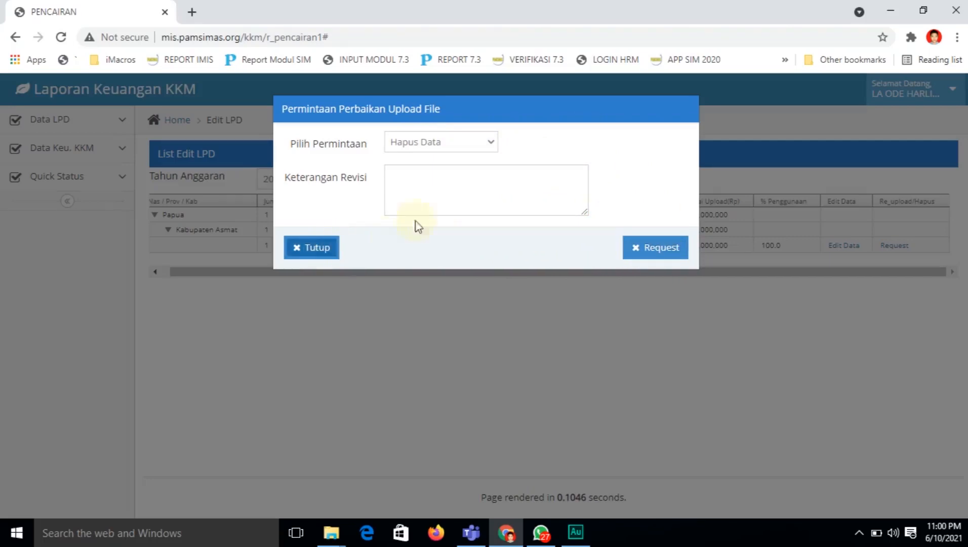
{"action": "left_click", "coordinate": [310, 253]}
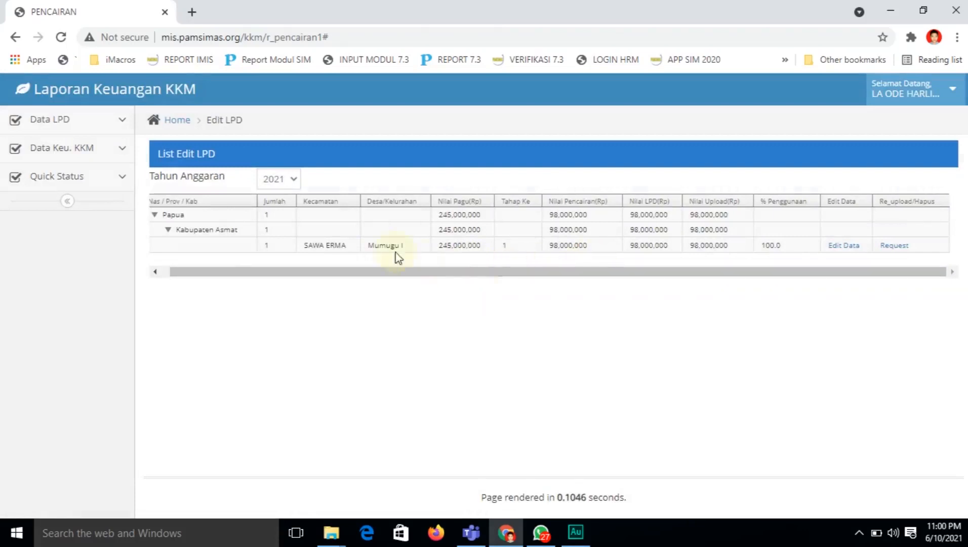
- Open the Entry Data Keuangan KKM form and review its period, receipt, spending and balance fields
{"action": "left_click", "coordinate": [123, 127]}
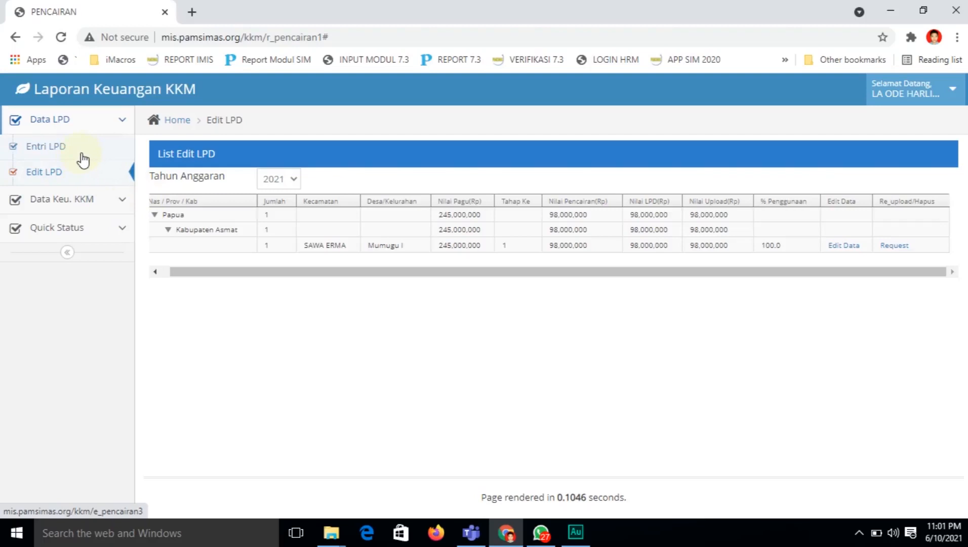
{"action": "left_click", "coordinate": [123, 204]}
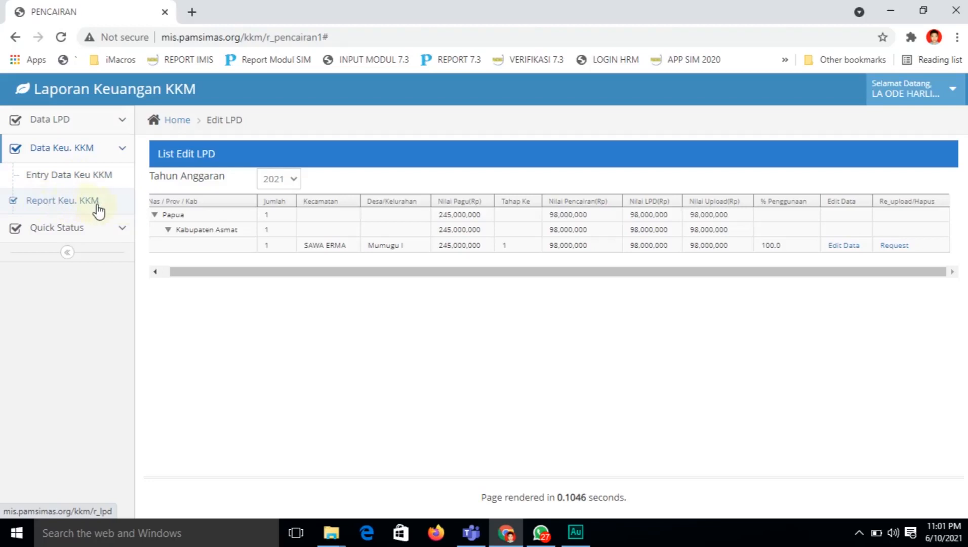
{"action": "left_click", "coordinate": [69, 182]}
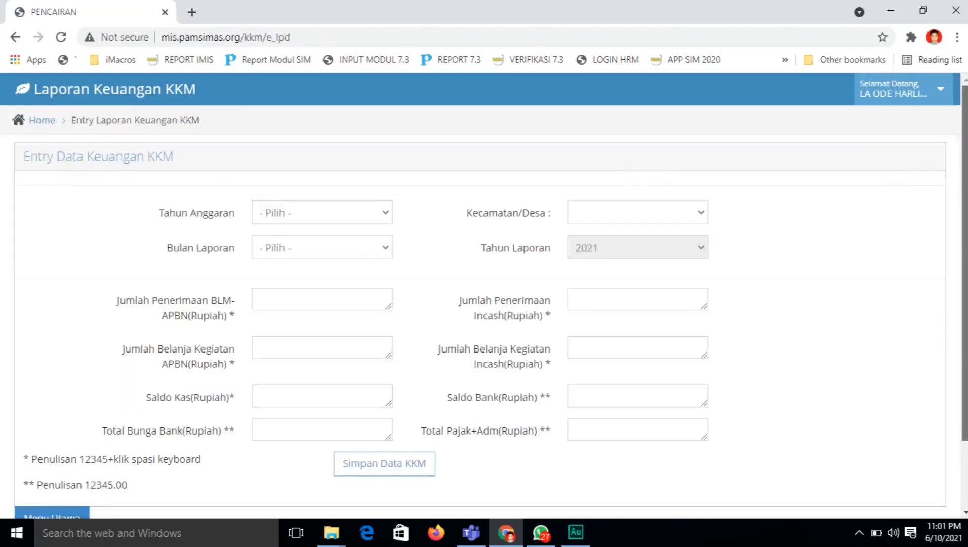
{"action": "scroll", "coordinate": [950, 208], "scroll_direction": "down", "scroll_amount": 1}
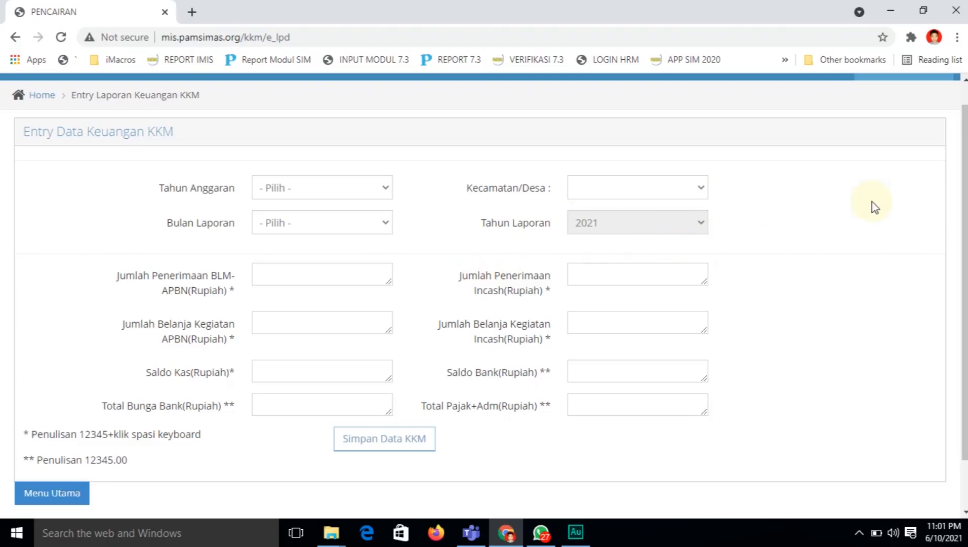
{"action": "left_click_drag", "start_coordinate": [966, 230], "coordinate": [966, 210]}
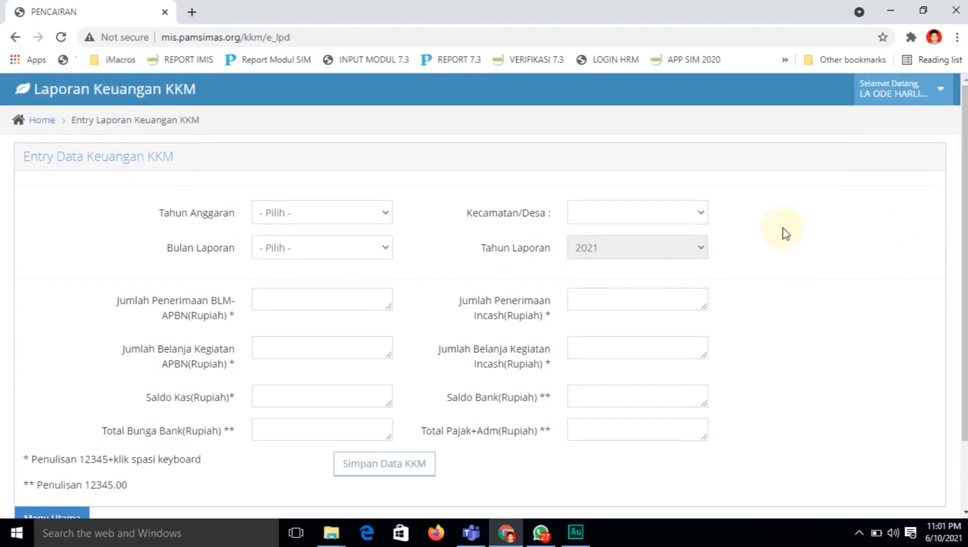
{"action": "left_click_drag", "start_coordinate": [965, 202], "coordinate": [966, 206]}
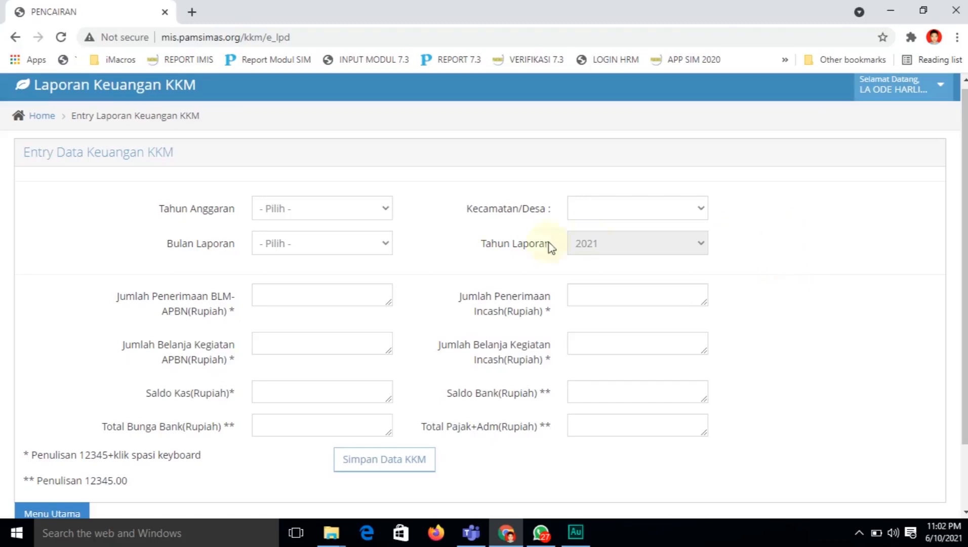
{"action": "left_click_drag", "start_coordinate": [965, 196], "coordinate": [965, 221]}
{"action": "scroll", "coordinate": [485, 294], "scroll_direction": "up", "scroll_amount": 1}
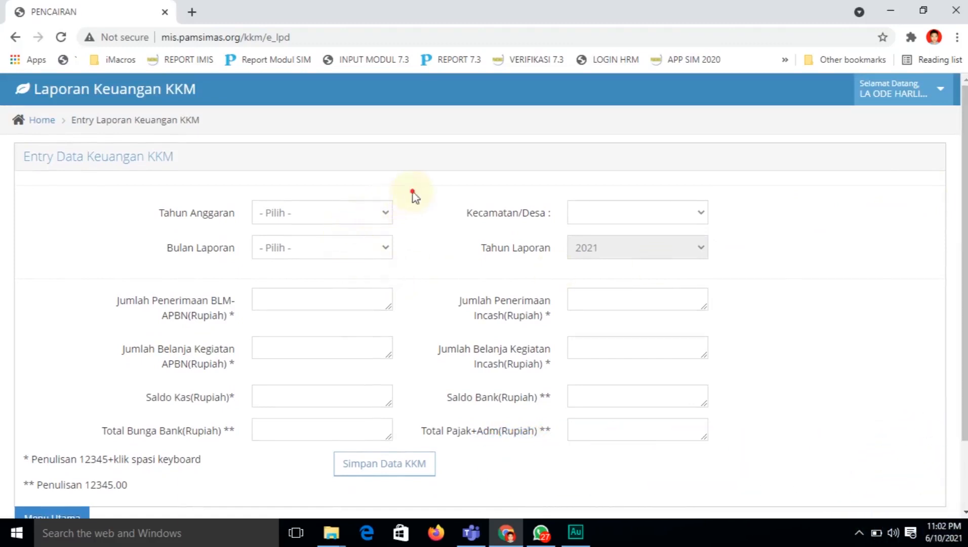
{"action": "scroll", "coordinate": [965, 200], "scroll_direction": "down", "scroll_amount": 1}
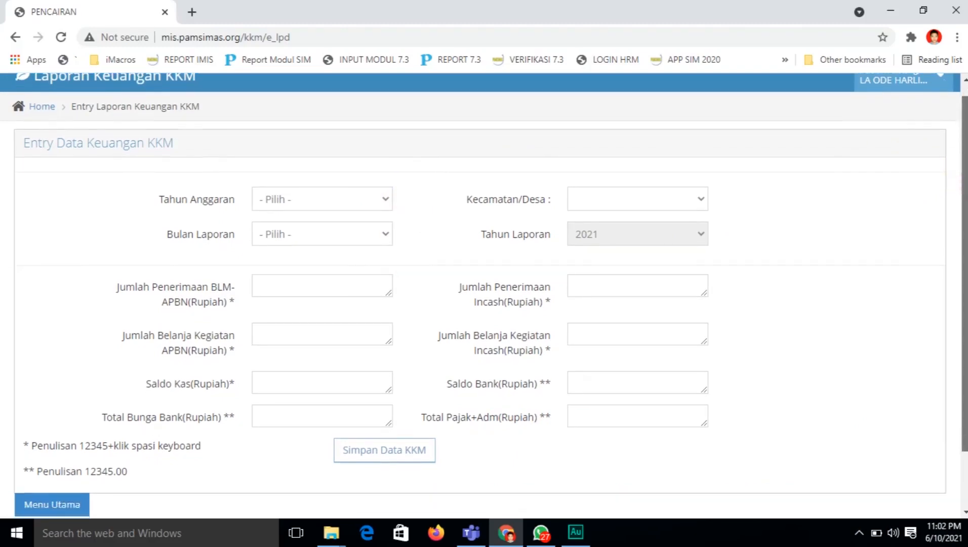
{"action": "left_click_drag", "start_coordinate": [964, 199], "coordinate": [965, 205]}
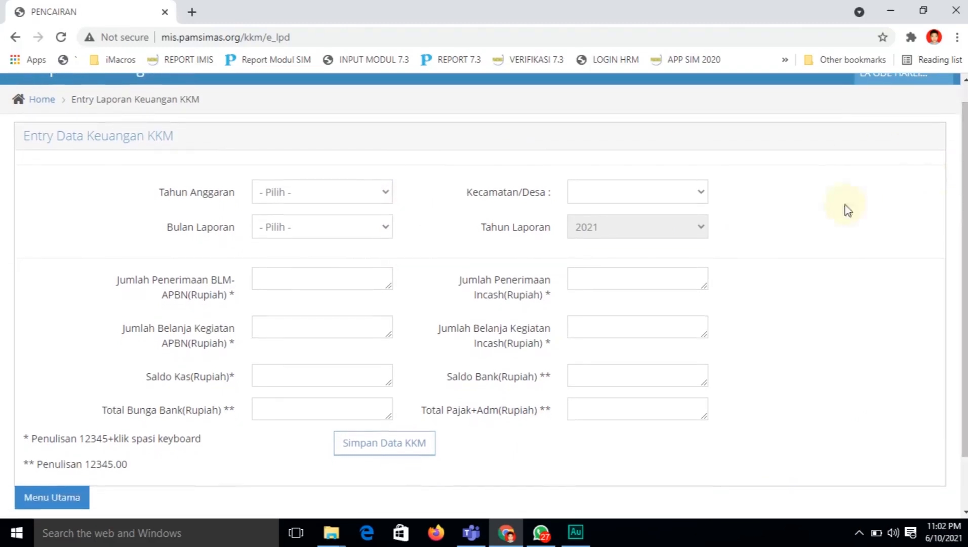
- Set Tahun Anggaran to 2021 and Bulan Laporan to Mei in the KKM financial data form
{"action": "left_click", "coordinate": [386, 195]}
{"action": "left_click", "coordinate": [374, 238]}
{"action": "left_click", "coordinate": [380, 234]}
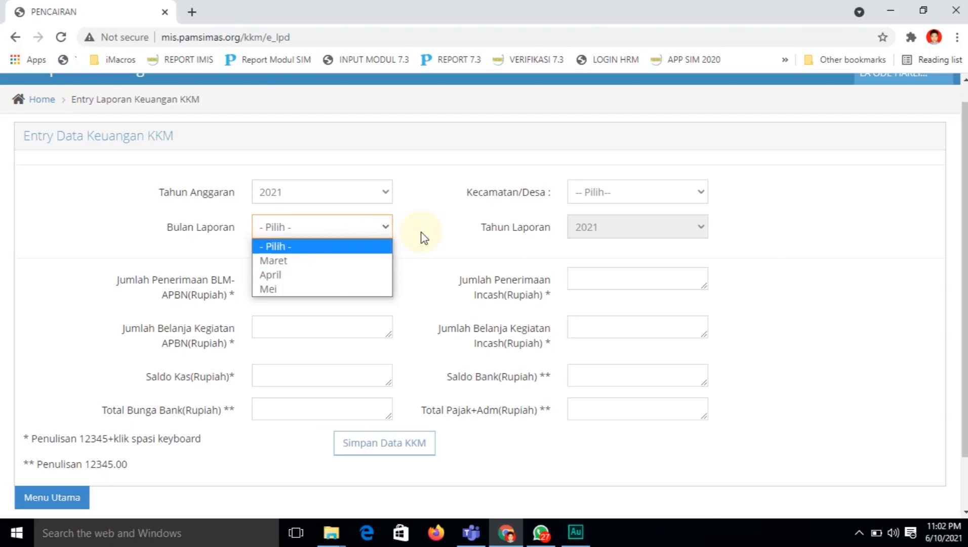
{"action": "left_click", "coordinate": [323, 289]}
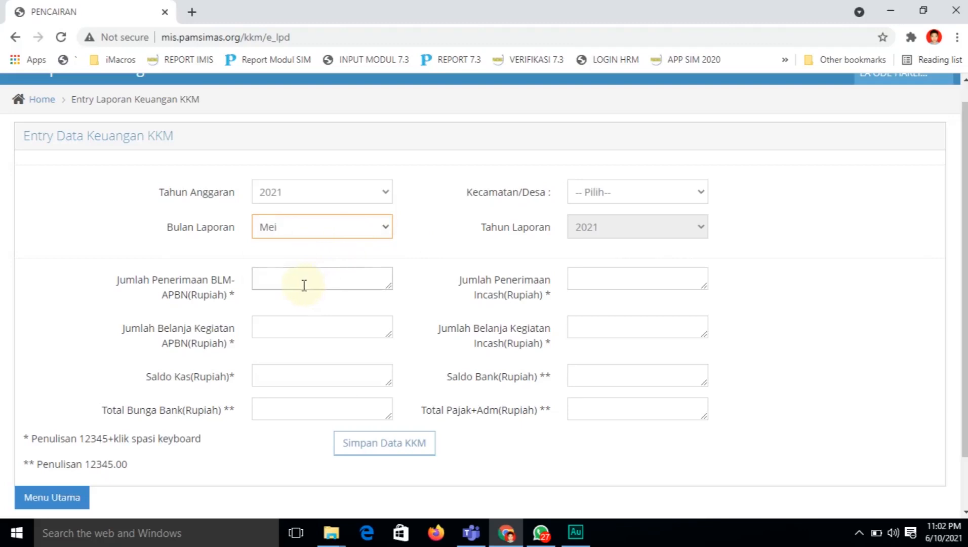
{"action": "left_click", "coordinate": [425, 256]}
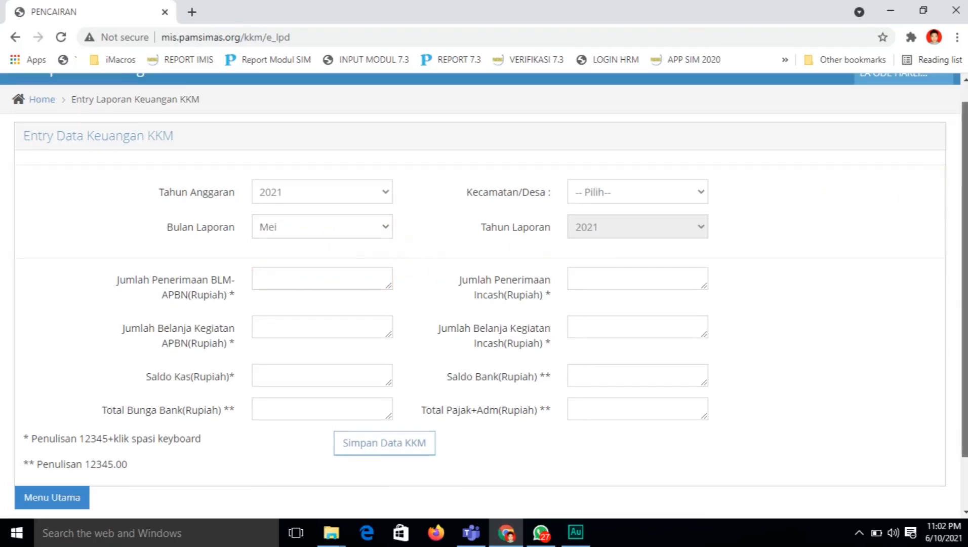
- Enter 98.000.000 as the Jumlah Penerimaan BLM-APBN amount
{"action": "scroll", "coordinate": [482, 299], "scroll_direction": "down", "scroll_amount": 1}
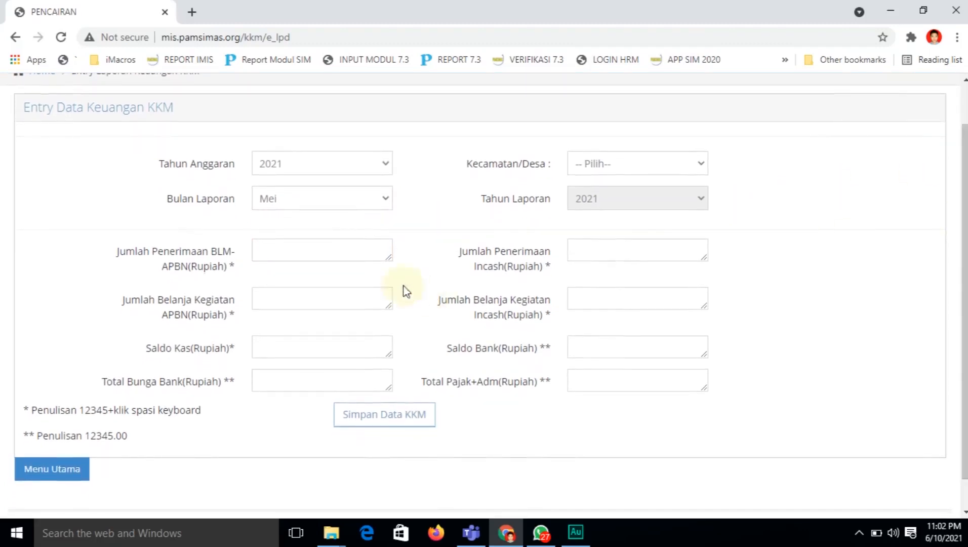
{"action": "left_click", "coordinate": [328, 250]}
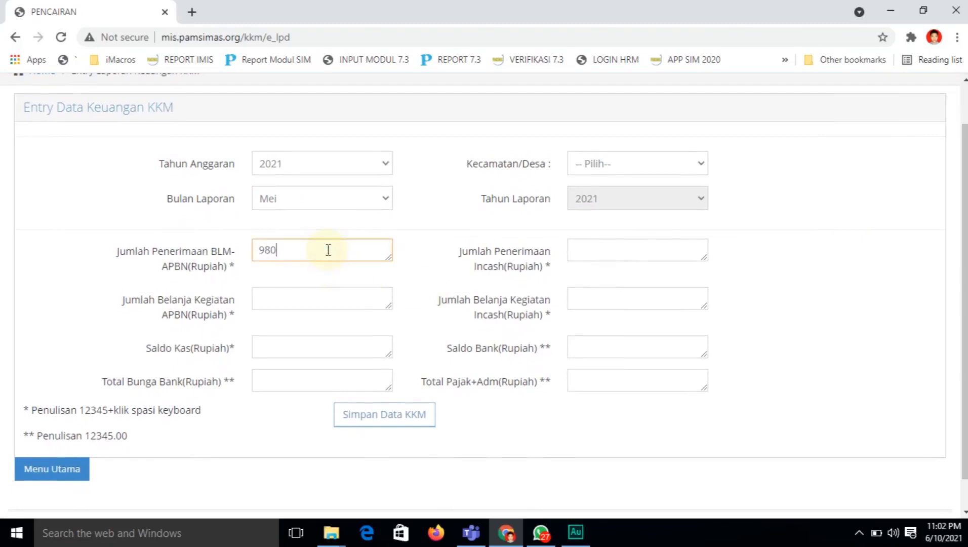
{"action": "type", "text": "9.800.0000"}
{"action": "left_click", "coordinate": [314, 252]}
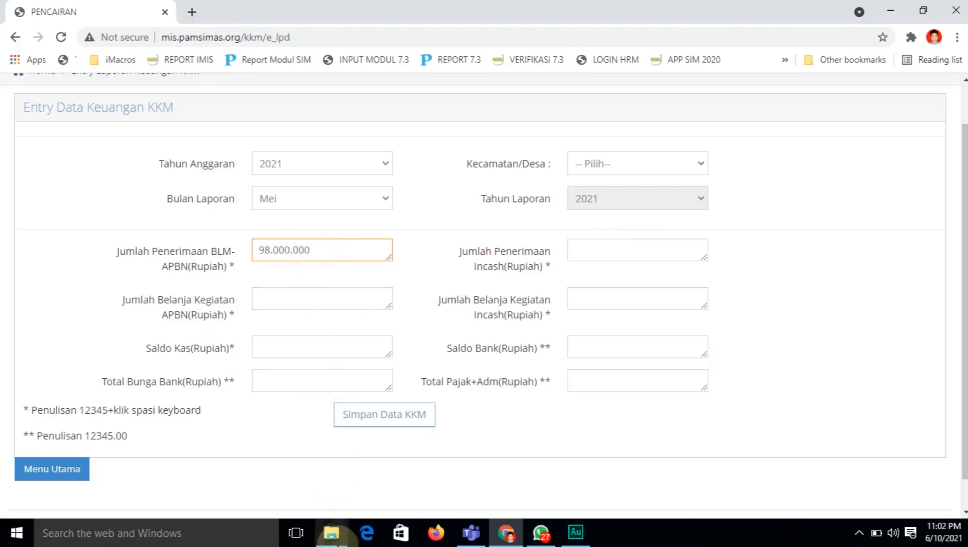
{"action": "left_click", "coordinate": [417, 252]}
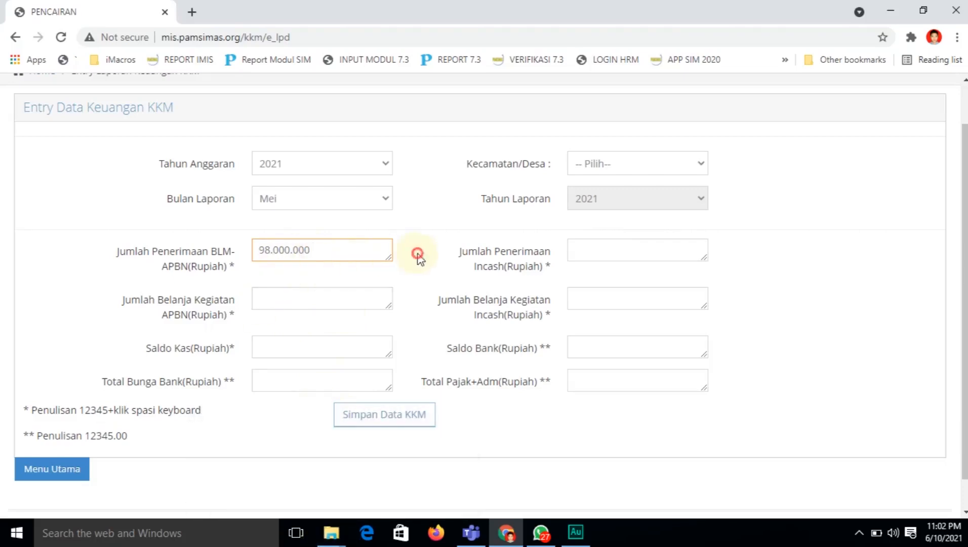
- Switch to the 2.HID File Explorer window, go up to LAP KEUANGAN KKM ONLINE, and open the REKENING KKM MEI 2021 folder
{"action": "left_click", "coordinate": [332, 535]}
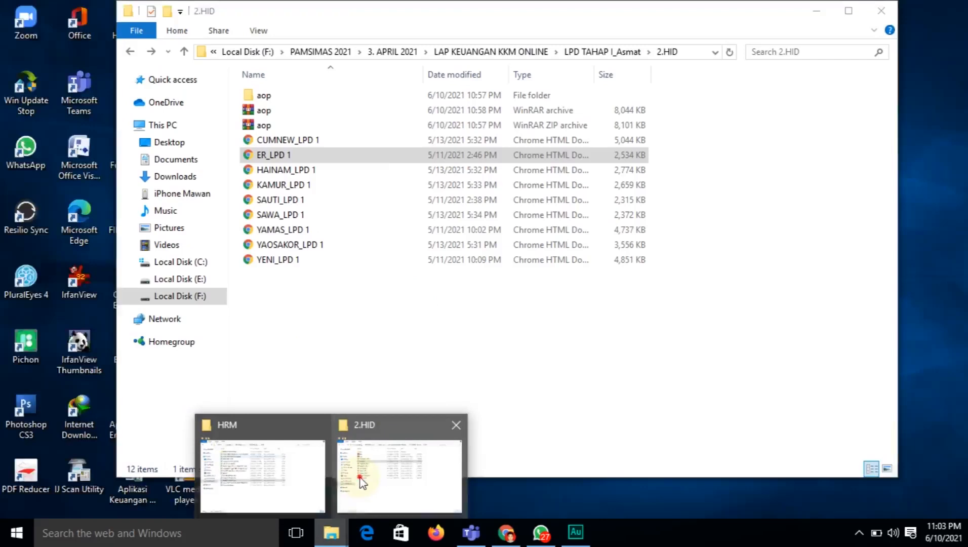
{"action": "left_click", "coordinate": [361, 479]}
{"action": "left_click", "coordinate": [388, 345]}
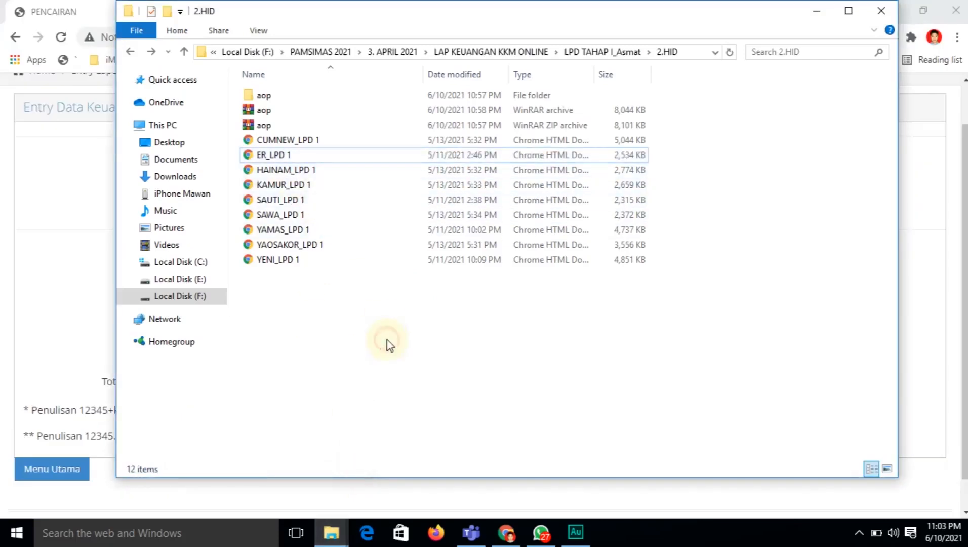
{"action": "key", "text": "alt+Up"}
{"action": "key", "text": "alt+Up"}
{"action": "key", "text": "alt+Up"}
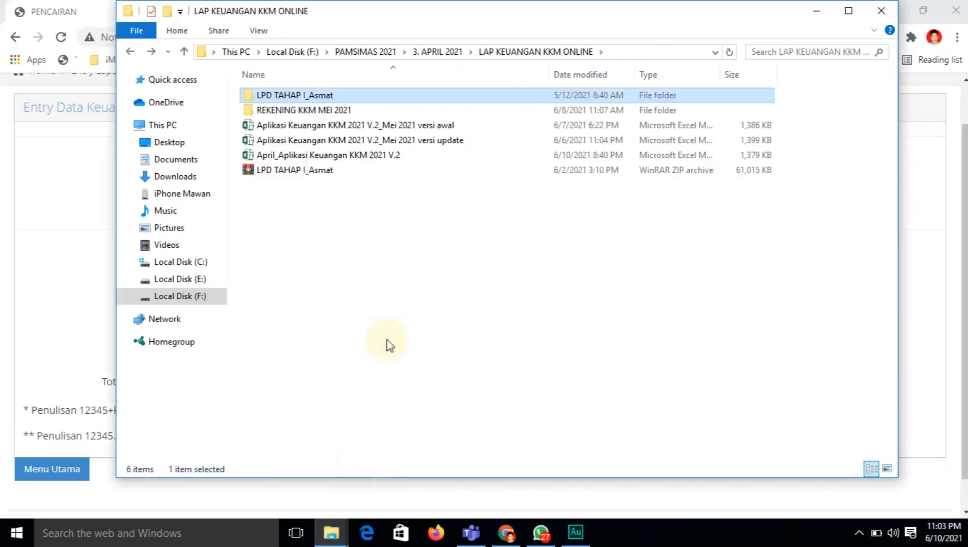
{"action": "key", "text": "Down"}
{"action": "key", "text": "Up"}
{"action": "key", "text": "Return"}
{"action": "key", "text": "Down"}
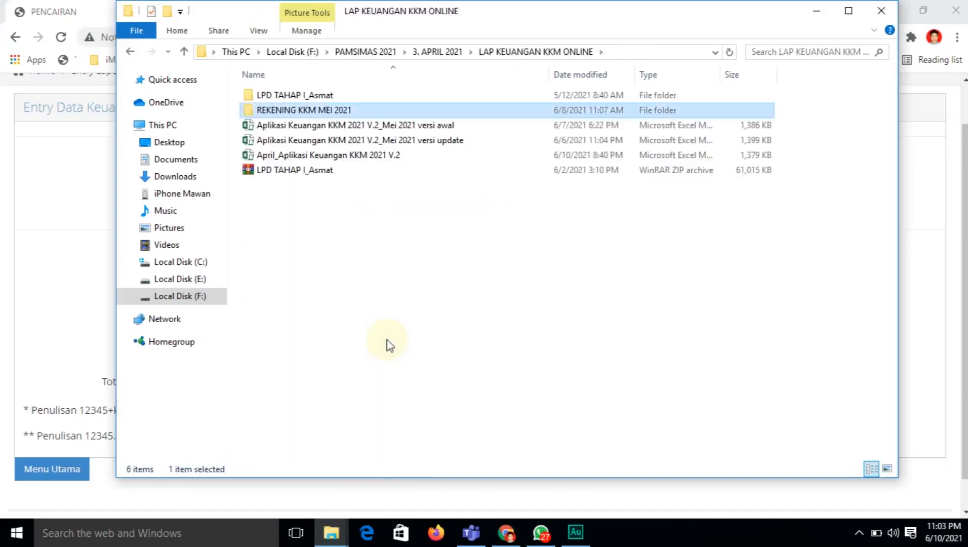
{"action": "key", "text": "Return"}
- Look into the EDIT subfolder of passbook images and return to the REKENING KKM MEI 2021 folder
{"action": "key", "text": "Right"}
{"action": "key", "text": "Right"}
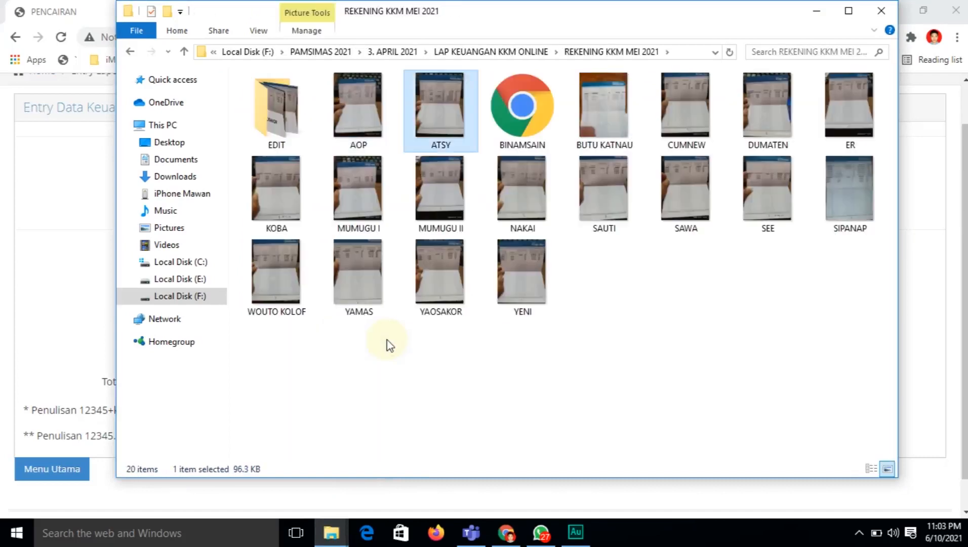
{"action": "double_click", "coordinate": [281, 140]}
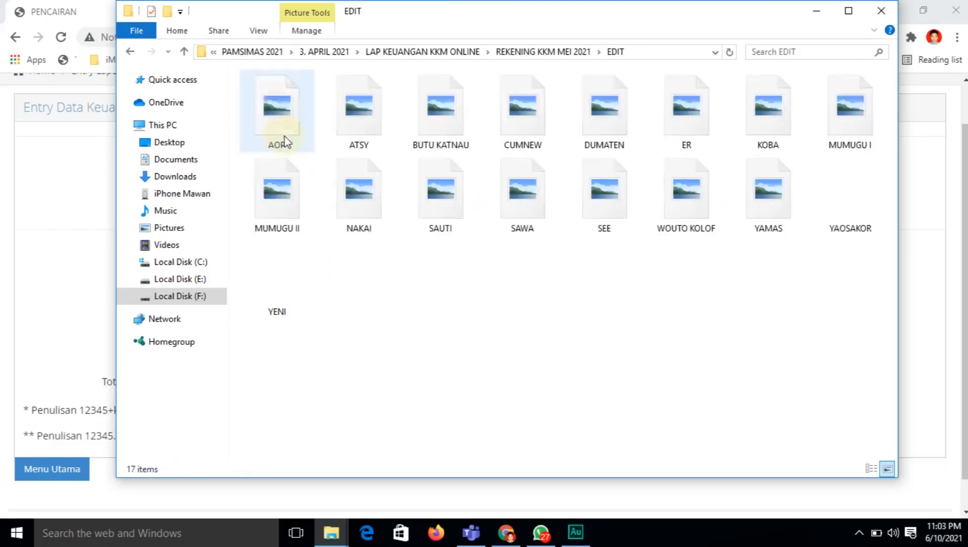
{"action": "key", "text": "BackSpace"}
{"action": "key", "text": "Right"}
{"action": "key", "text": "Right"}
{"action": "key", "text": "Right"}
{"action": "key", "text": "Down"}
{"action": "key", "text": "Left"}
{"action": "key", "text": "Up"}
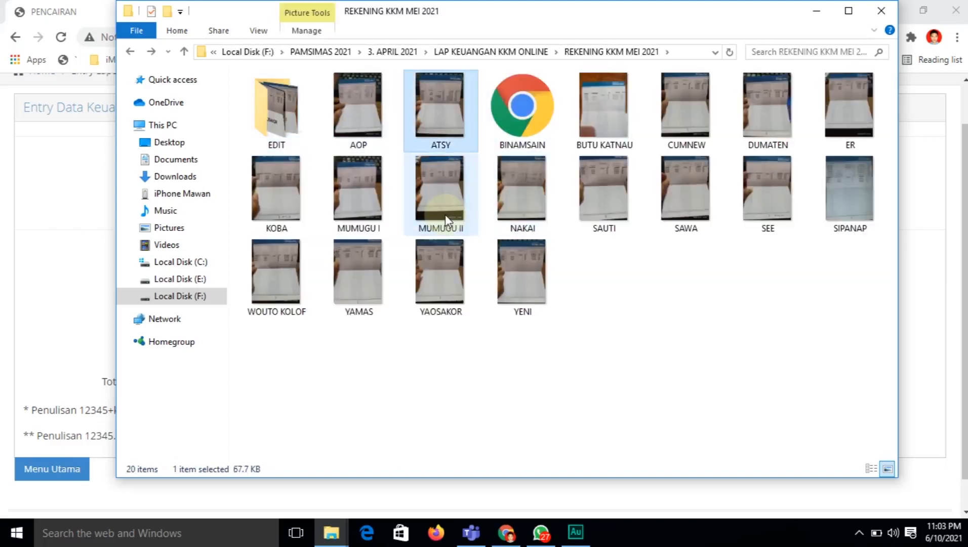
- Open the ATSY passbook photo from the REKENING KKM MEI 2021 folder, check its transactions and close it
{"action": "key", "text": "Right"}
{"action": "key", "text": "Right"}
{"action": "key", "text": "Right"}
{"action": "key", "text": "Right"}
{"action": "key", "text": "Right"}
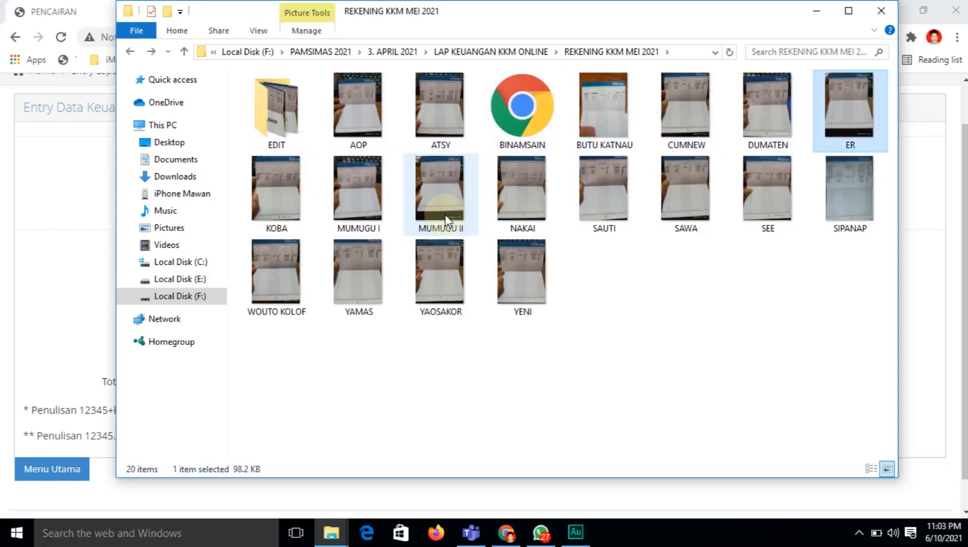
{"action": "key", "text": "Left"}
{"action": "key", "text": "Left"}
{"action": "key", "text": "Left"}
{"action": "key", "text": "Left"}
{"action": "key", "text": "Left"}
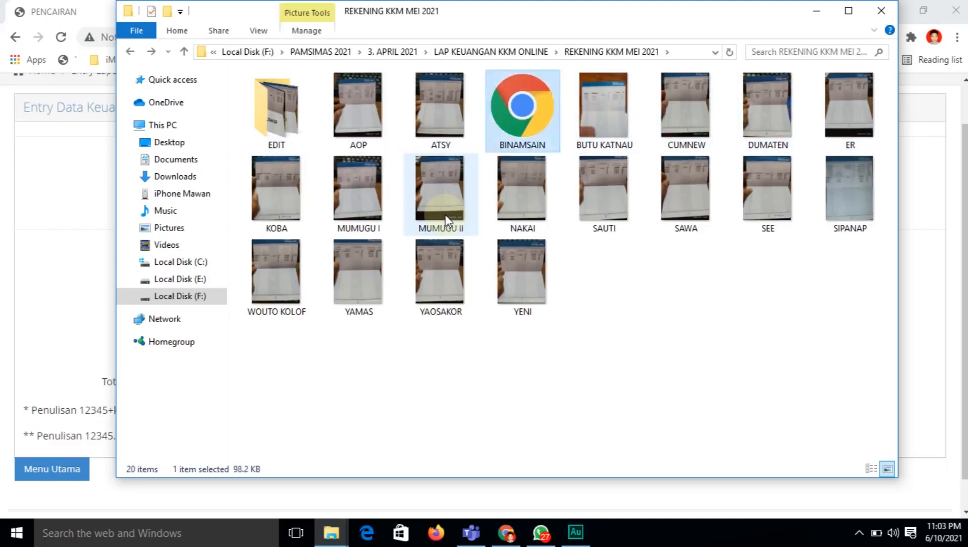
{"action": "key", "text": "Return"}
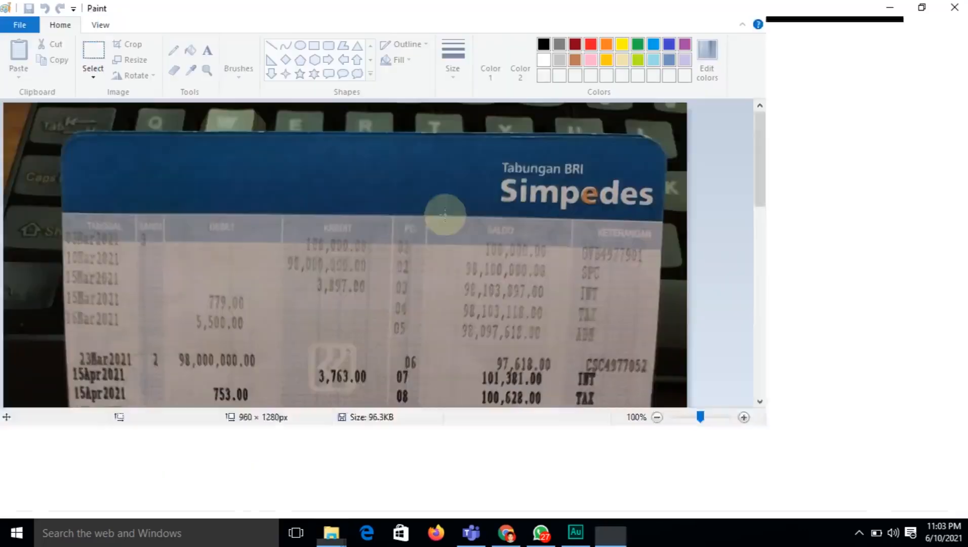
{"action": "left_click", "coordinate": [954, 7]}
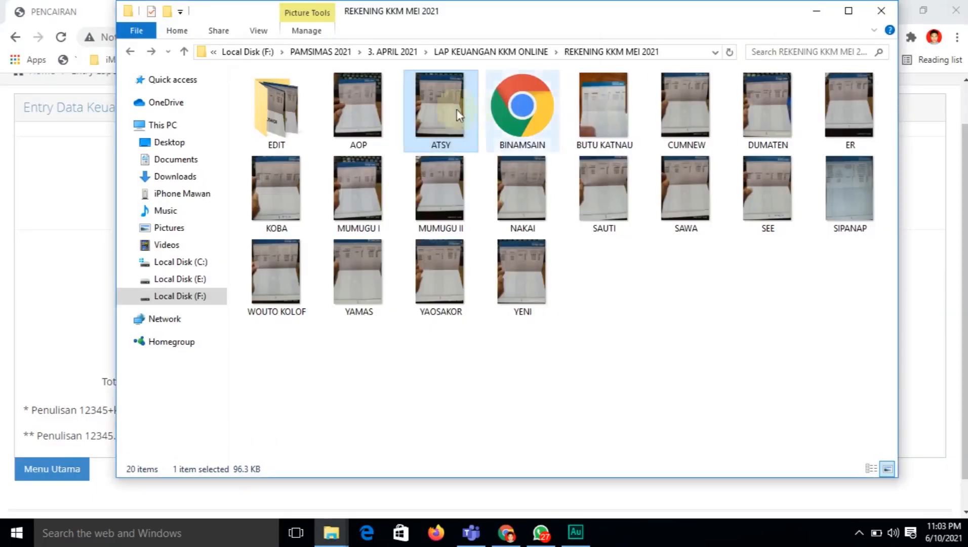
{"action": "left_click", "coordinate": [596, 117]}
{"action": "double_click", "coordinate": [596, 117]}
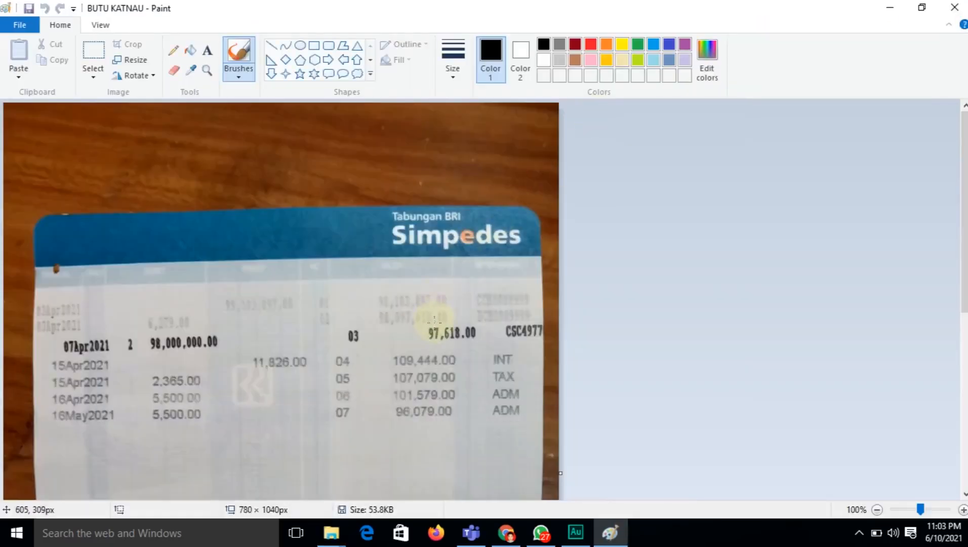
{"action": "scroll", "coordinate": [434, 318], "scroll_direction": "down", "scroll_amount": 3}
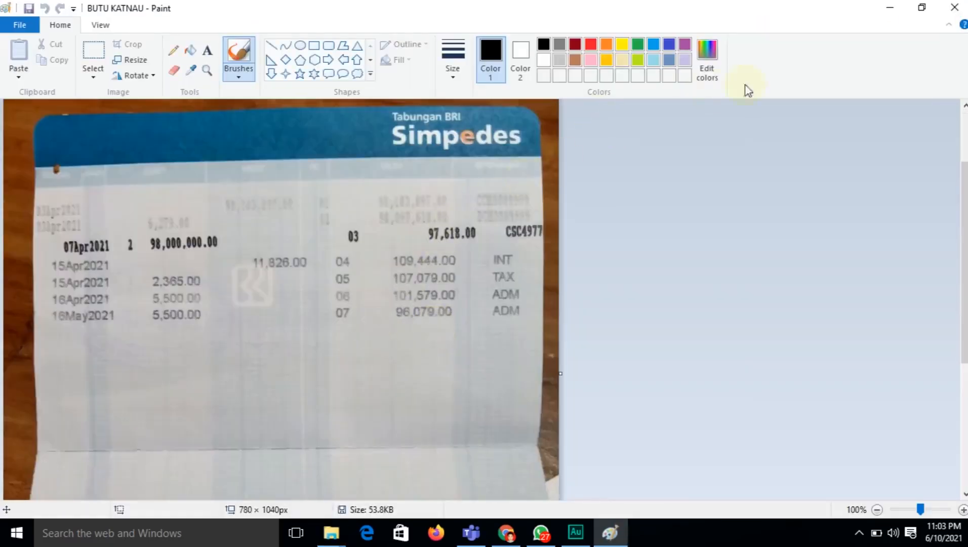
{"action": "left_click", "coordinate": [954, 8]}
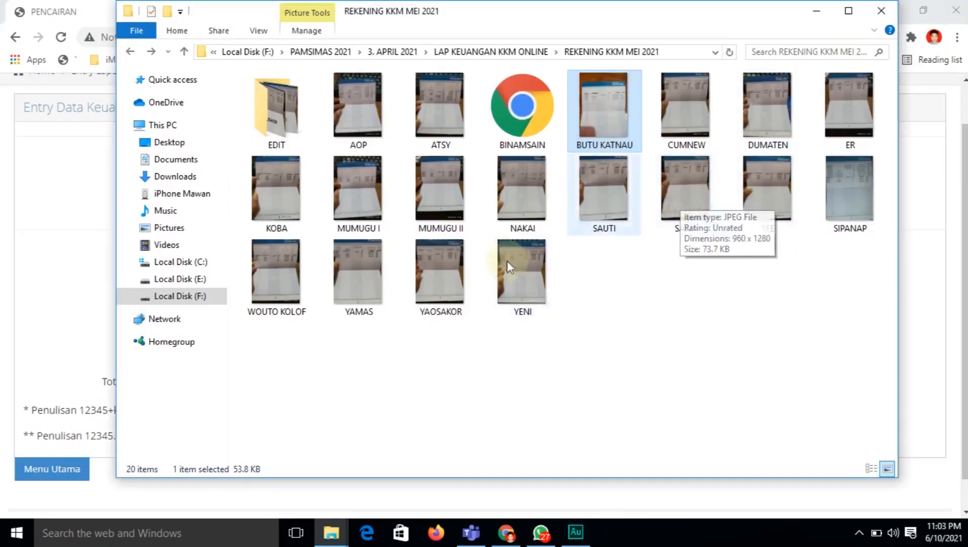
- Open the DUMATEN passbook photo and examine its debit, credit and balance entries
{"action": "left_click", "coordinate": [357, 273]}
{"action": "left_click", "coordinate": [284, 271]}
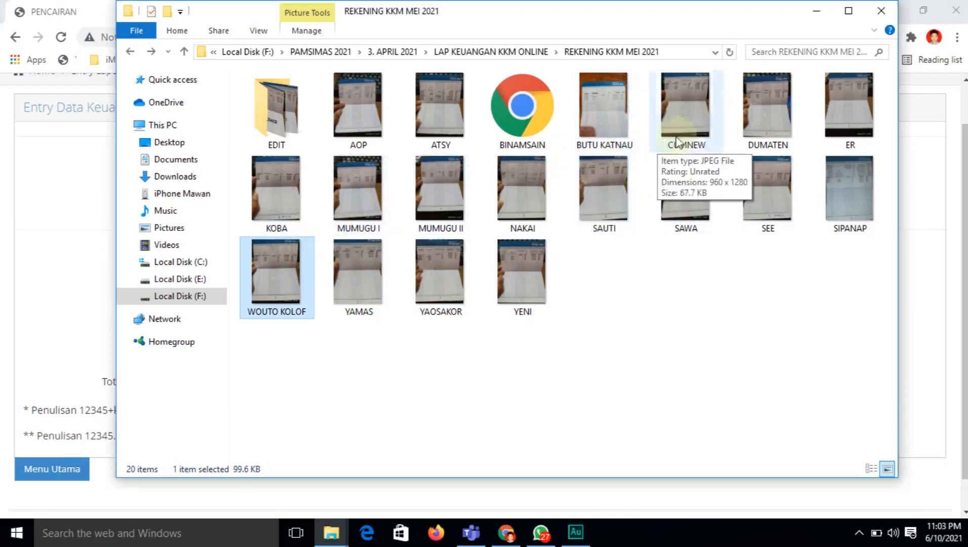
{"action": "double_click", "coordinate": [772, 112]}
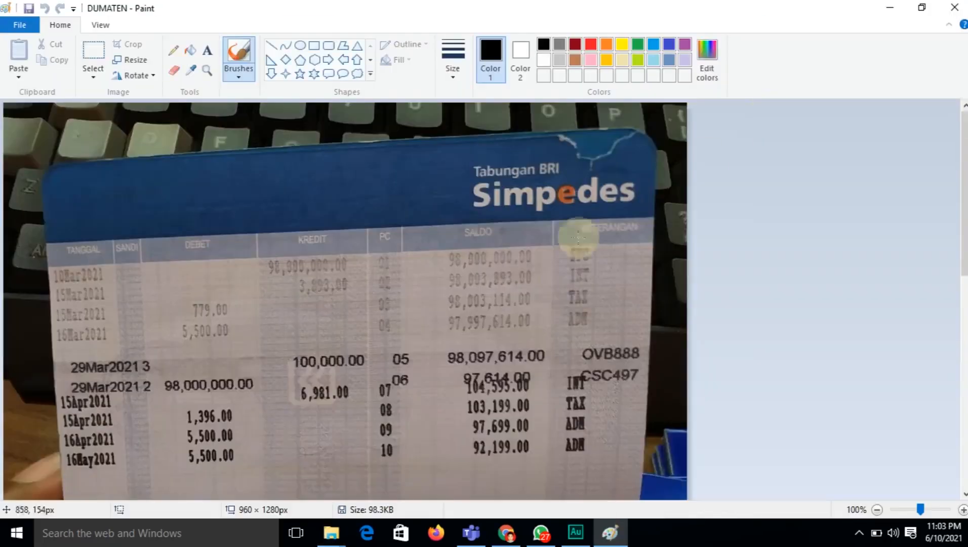
{"action": "scroll", "coordinate": [512, 299], "scroll_direction": "down", "scroll_amount": 2}
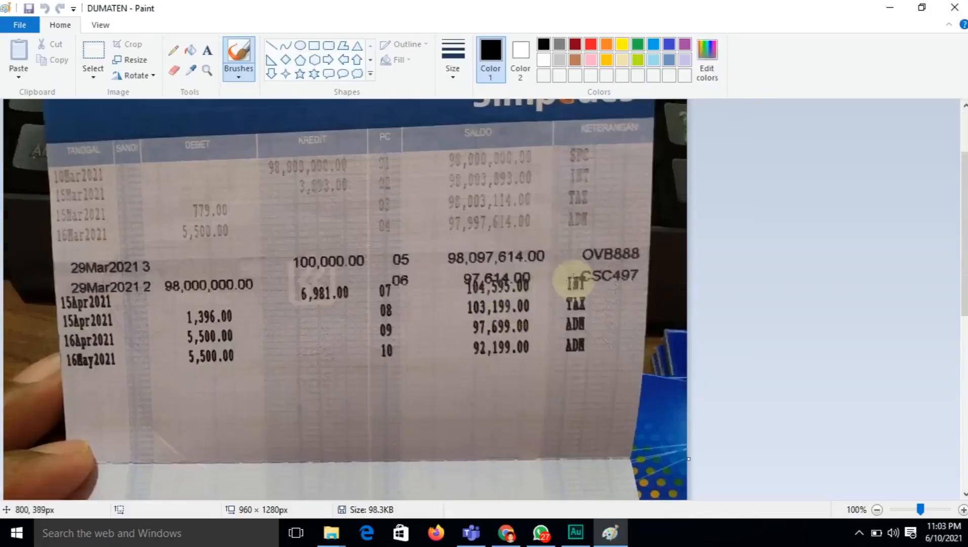
{"action": "scroll", "coordinate": [584, 321], "scroll_direction": "down", "scroll_amount": 1}
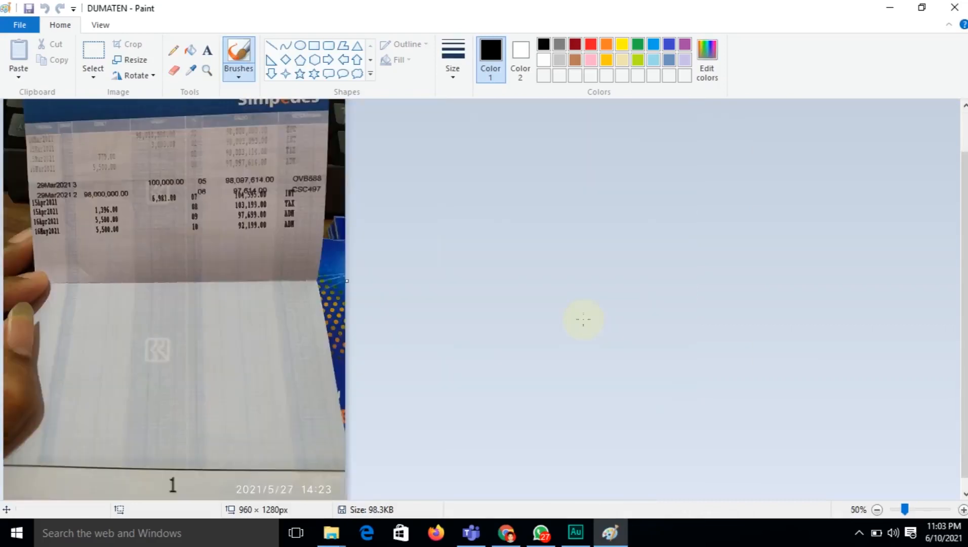
{"action": "scroll", "coordinate": [583, 319], "scroll_direction": "up", "scroll_amount": 1}
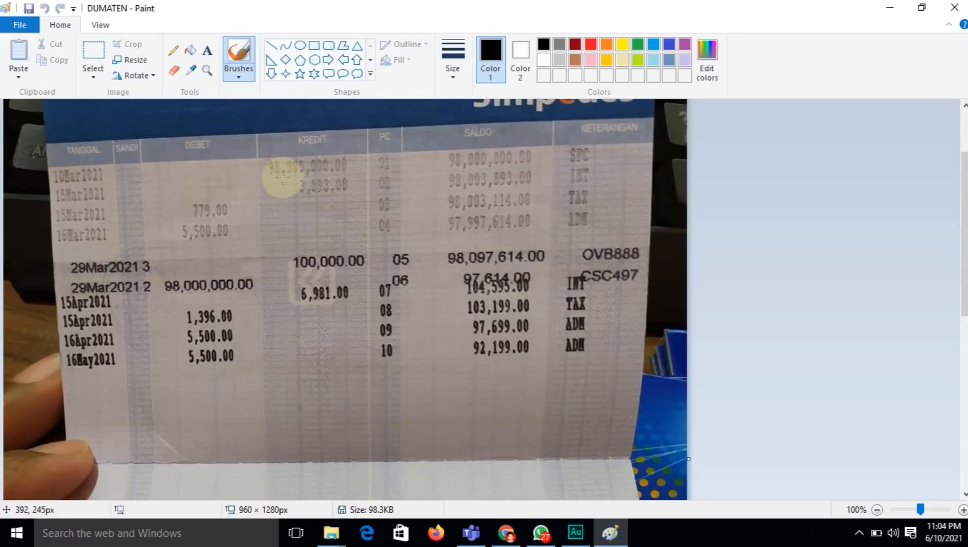
- Switch back to the Chrome form and copy the Jumlah Penerimaan BLM-APBN amount 98.000.000 into Jumlah Belanja Kegiatan APBN
{"action": "key", "text": "alt+Tab"}
{"action": "key", "text": "alt+Tab"}
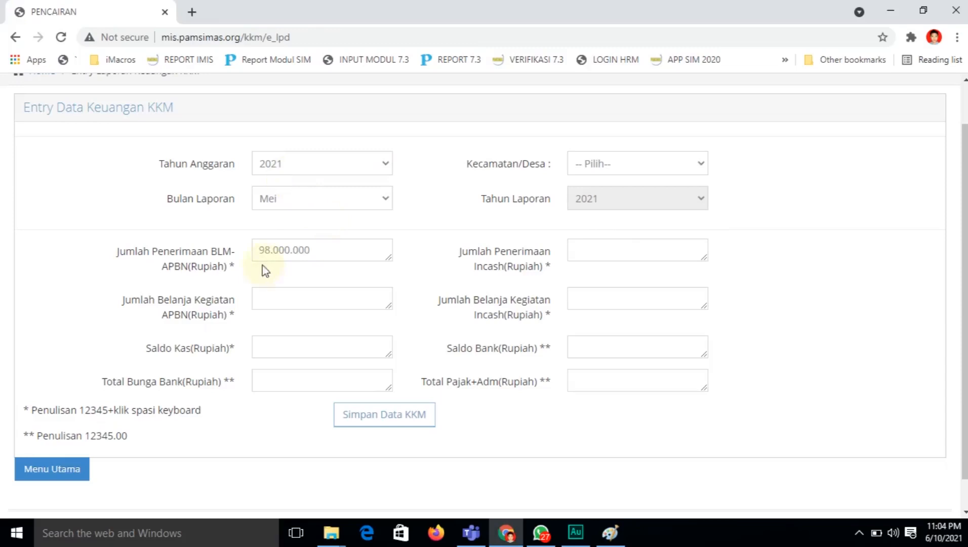
{"action": "left_click", "coordinate": [339, 249]}
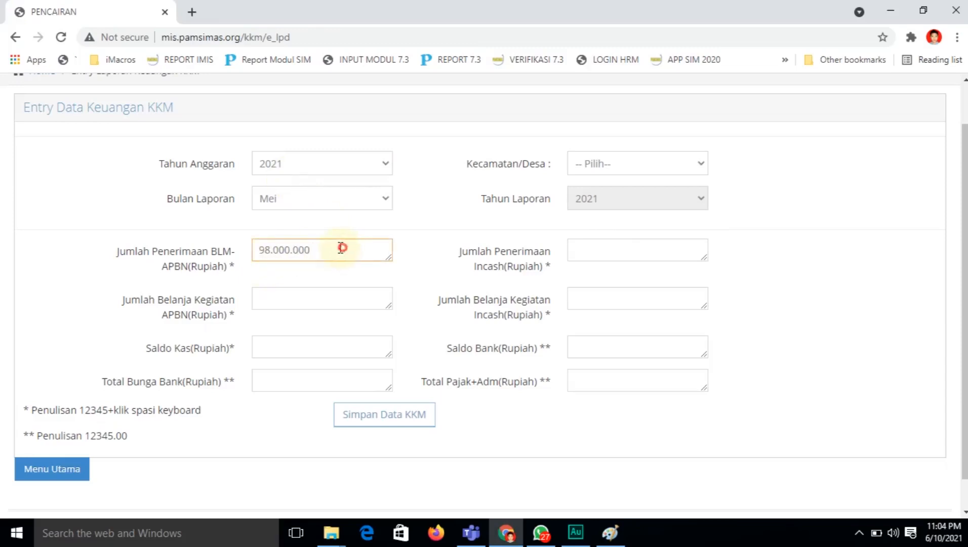
{"action": "left_click_drag", "start_coordinate": [342, 248], "coordinate": [249, 249]}
{"action": "key", "text": "ctrl+c"}
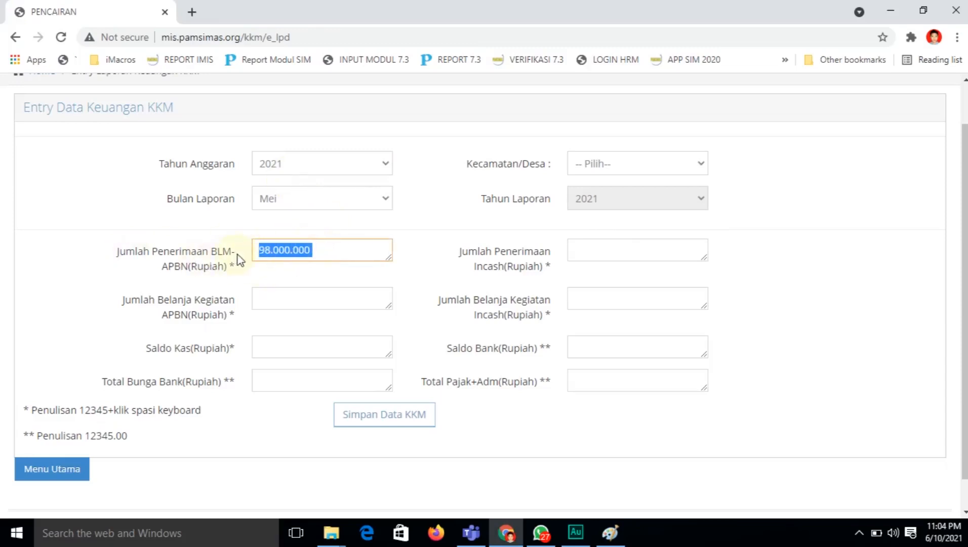
{"action": "left_click", "coordinate": [272, 269]}
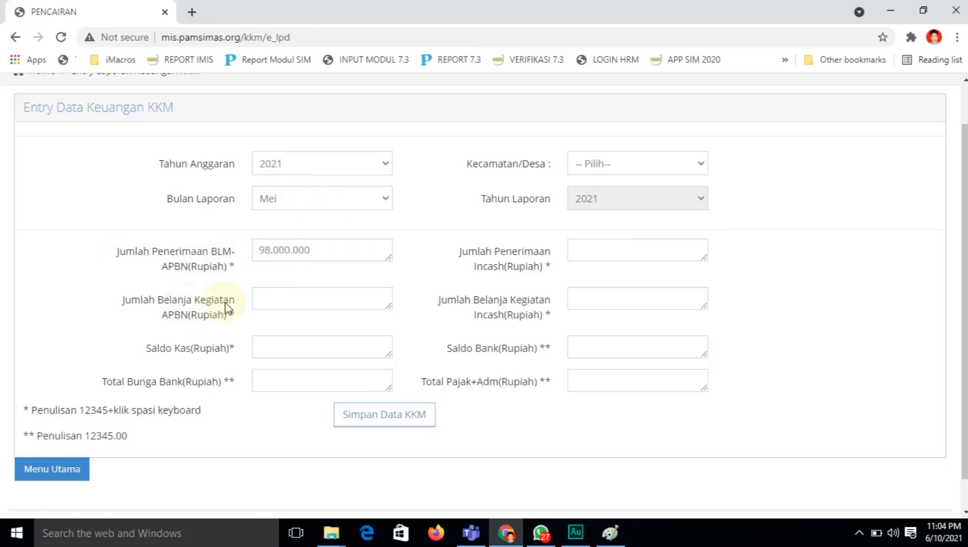
{"action": "key", "text": "alt+Tab"}
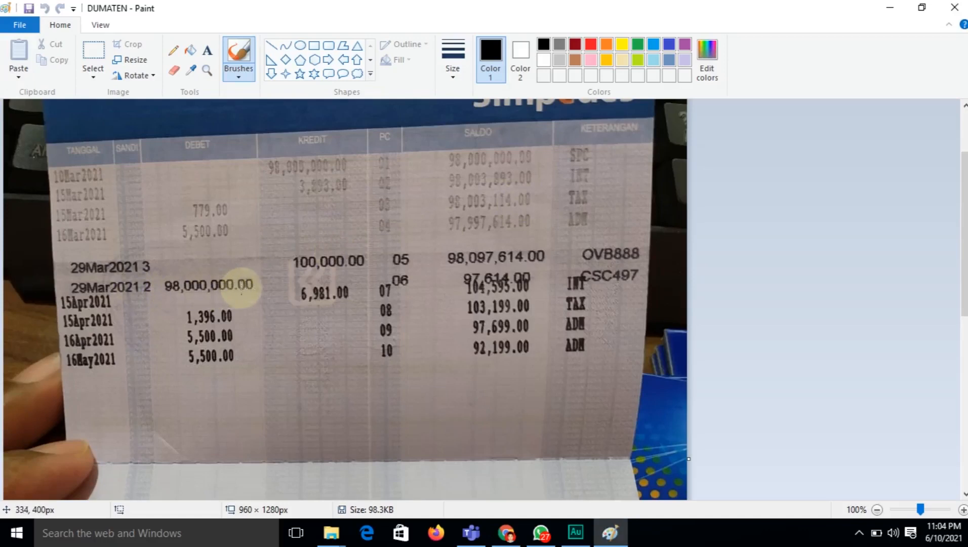
{"action": "key", "text": "alt+Tab"}
{"action": "left_click_drag", "start_coordinate": [313, 245], "coordinate": [235, 262]}
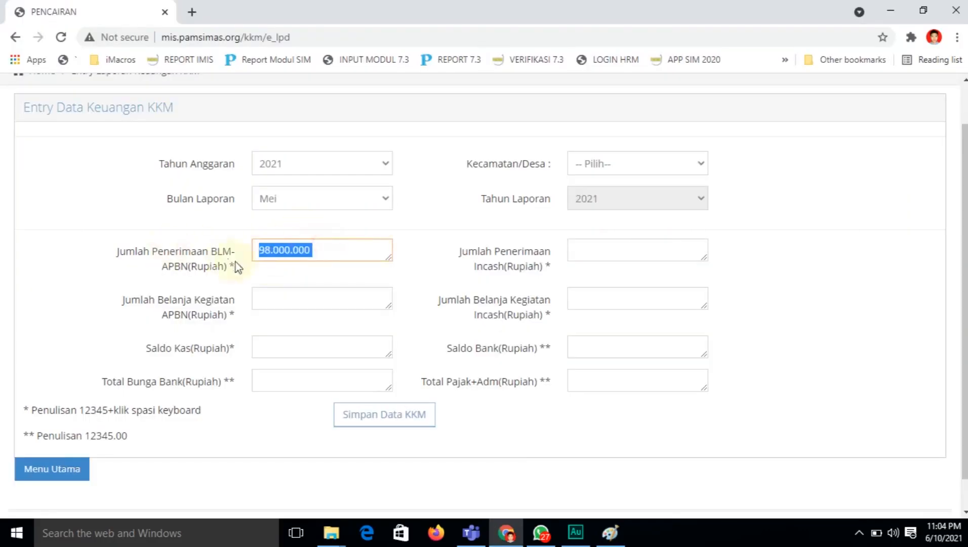
{"action": "left_click", "coordinate": [268, 298]}
{"action": "key", "text": "ctrl+v"}
- Enter 0 as the Saldo Kas amount in the KKM financial data form
{"action": "left_click", "coordinate": [288, 328]}
{"action": "left_click", "coordinate": [286, 344]}
{"action": "left_click", "coordinate": [188, 322]}
{"action": "left_click", "coordinate": [285, 344]}
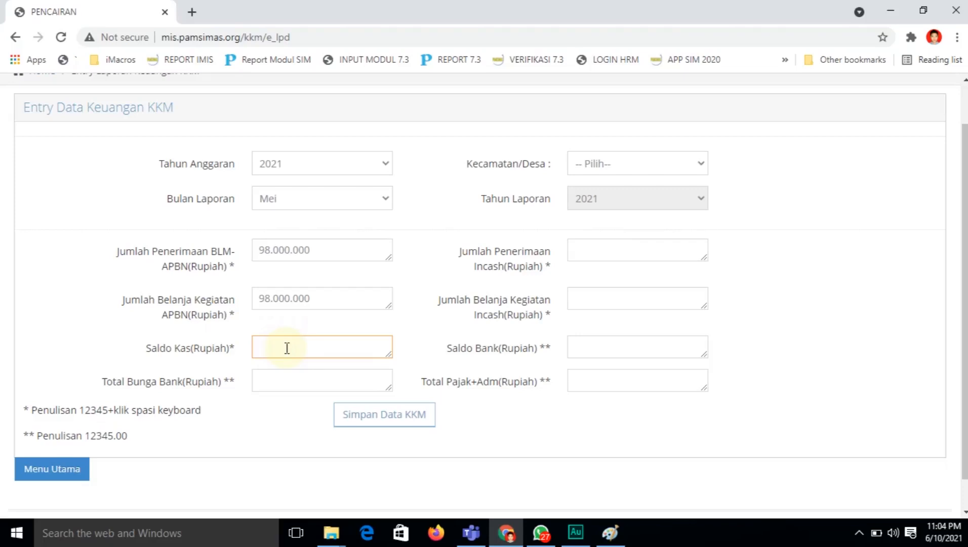
{"action": "left_click", "coordinate": [211, 336]}
{"action": "left_click", "coordinate": [272, 347]}
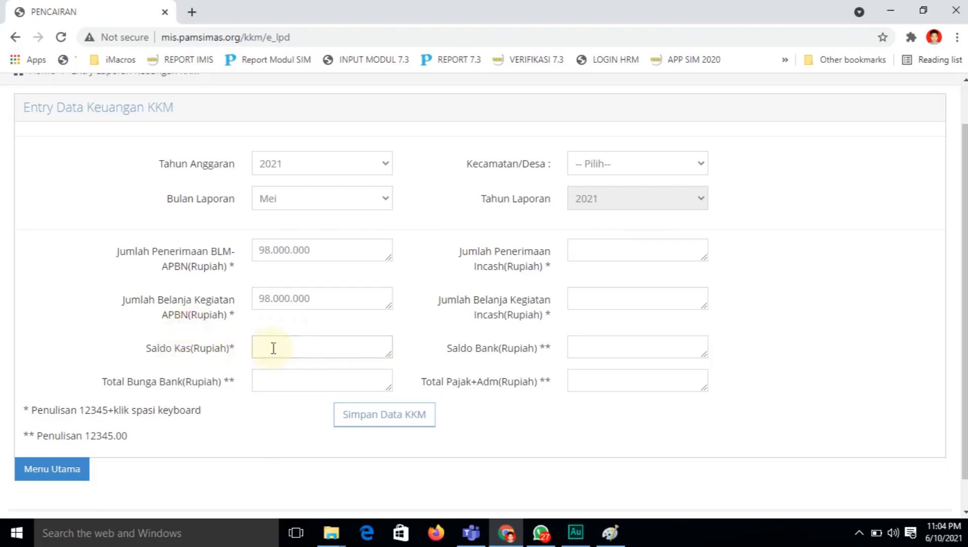
{"action": "left_click", "coordinate": [216, 341]}
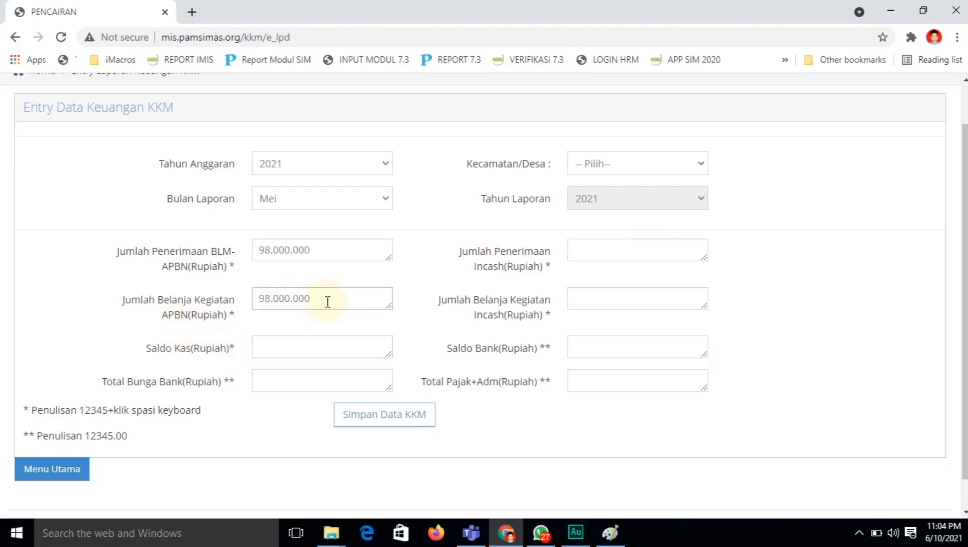
{"action": "left_click_drag", "start_coordinate": [329, 302], "coordinate": [227, 305]}
{"action": "left_click", "coordinate": [324, 298]}
{"action": "left_click", "coordinate": [291, 345]}
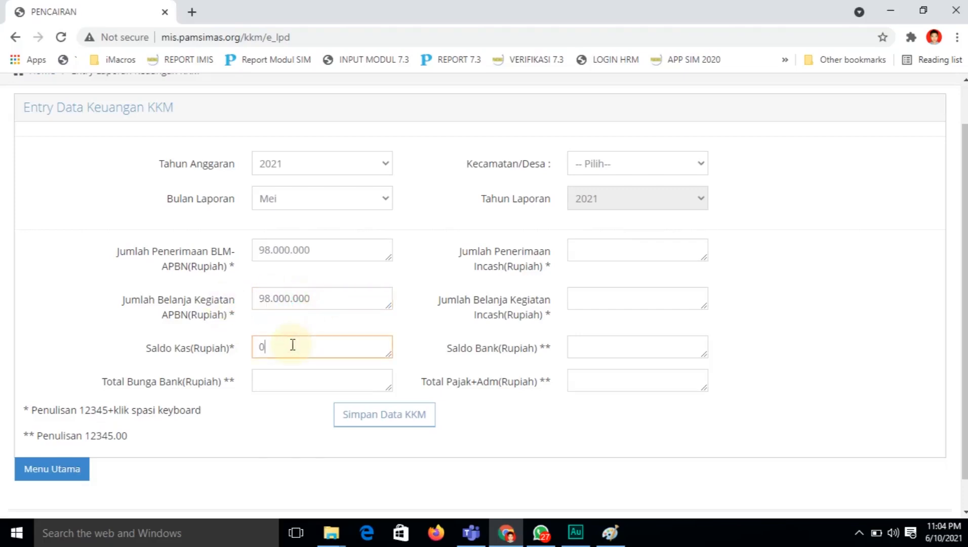
- Switch to the DUMATEN passbook photo in Paint and open Calculator as a small window beside its entries
{"action": "left_click", "coordinate": [253, 383]}
{"action": "key", "text": "alt+Tab"}
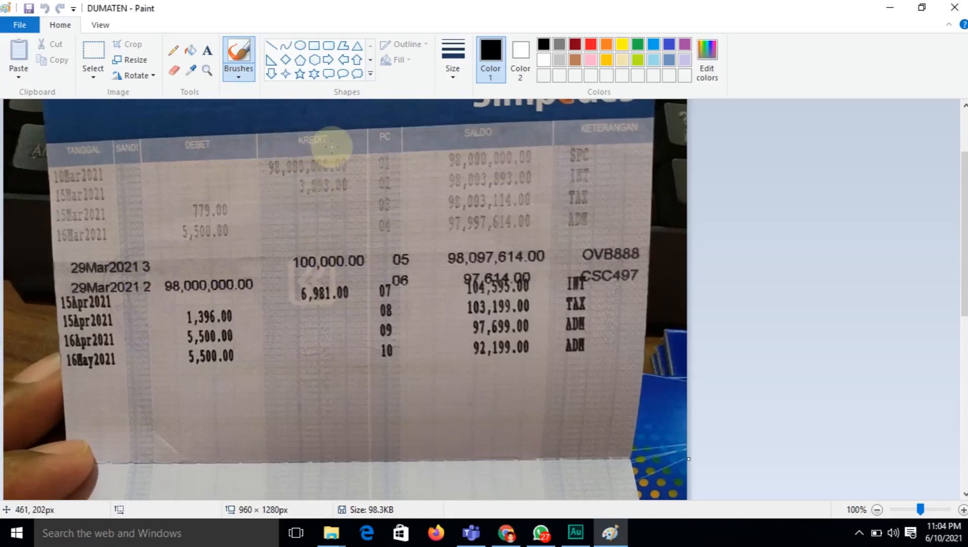
{"action": "key", "text": "super+r"}
{"action": "type", "text": "CA;"}
{"action": "key", "text": "BackSpace"}
{"action": "type", "text": "LC"}
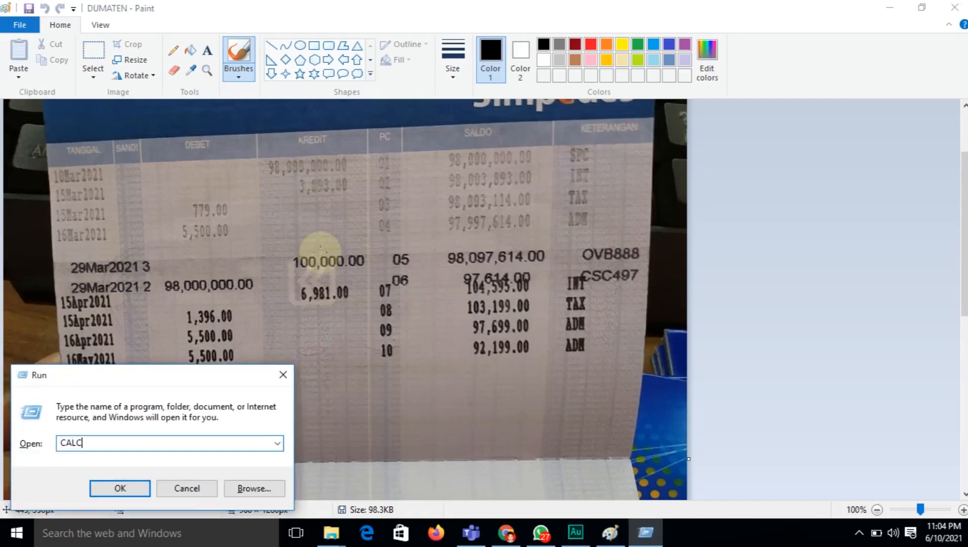
{"action": "key", "text": "Return"}
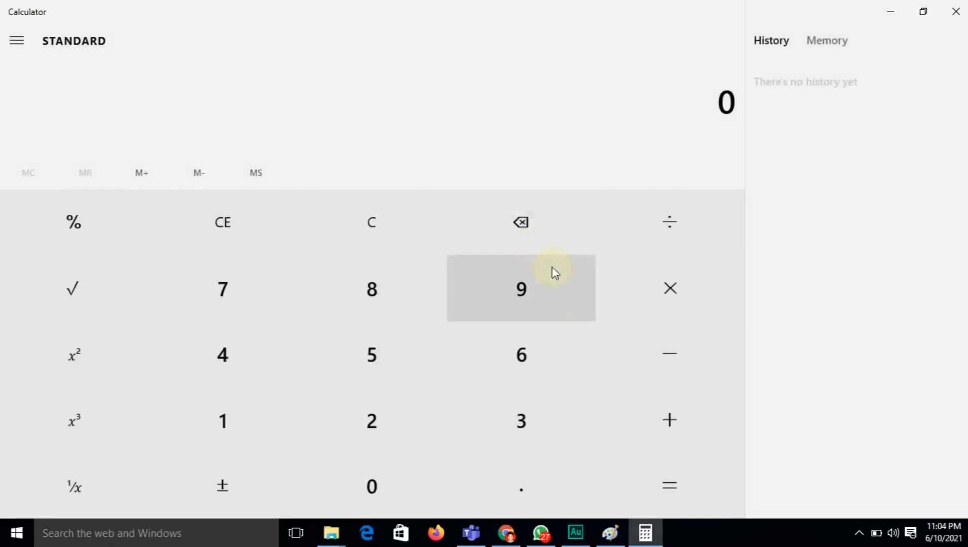
{"action": "left_click", "coordinate": [924, 11]}
{"action": "mouse_move", "coordinate": [104, 172]}
{"action": "left_mouse_down"}
{"action": "mouse_move", "coordinate": [342, 178]}
{"action": "mouse_move", "coordinate": [753, 121]}
{"action": "left_mouse_up"}
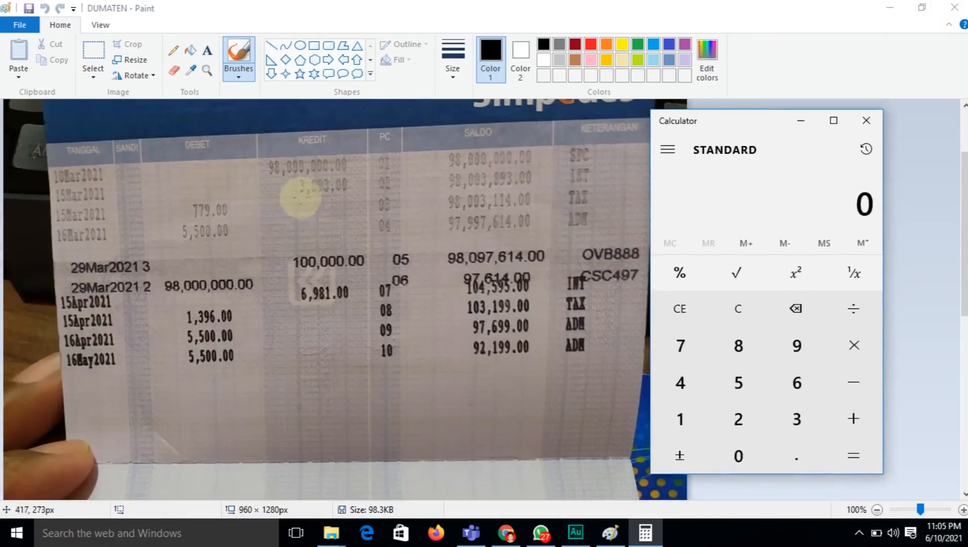
- Add the passbook's two interest credits, 3893 and 6981, in Calculator
{"action": "left_click", "coordinate": [788, 416]}
{"action": "left_click", "coordinate": [749, 357]}
{"action": "left_click", "coordinate": [797, 349]}
{"action": "left_click", "coordinate": [803, 419]}
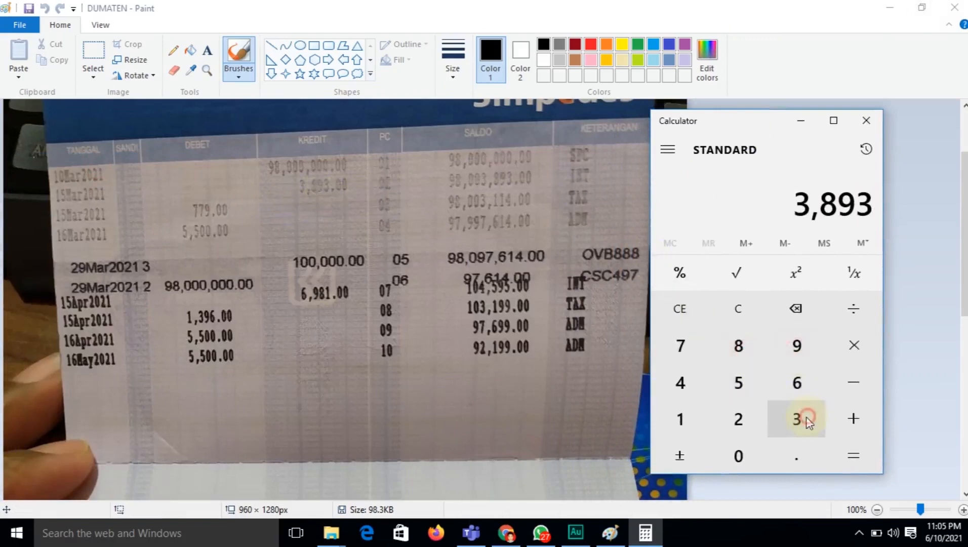
{"action": "left_click", "coordinate": [853, 413]}
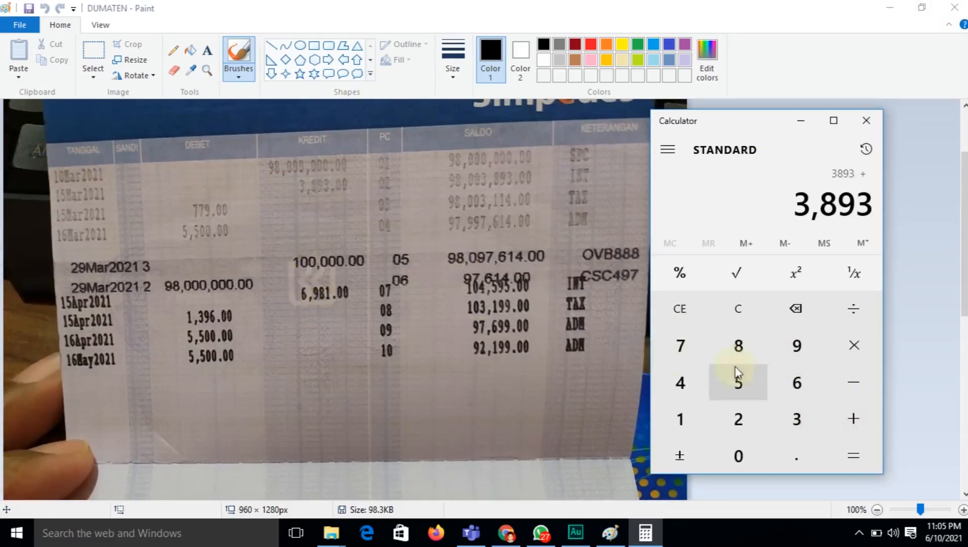
{"action": "left_click", "coordinate": [785, 385]}
{"action": "left_click", "coordinate": [798, 347]}
{"action": "left_click", "coordinate": [741, 352]}
{"action": "left_click", "coordinate": [690, 420]}
{"action": "left_click", "coordinate": [861, 458]}
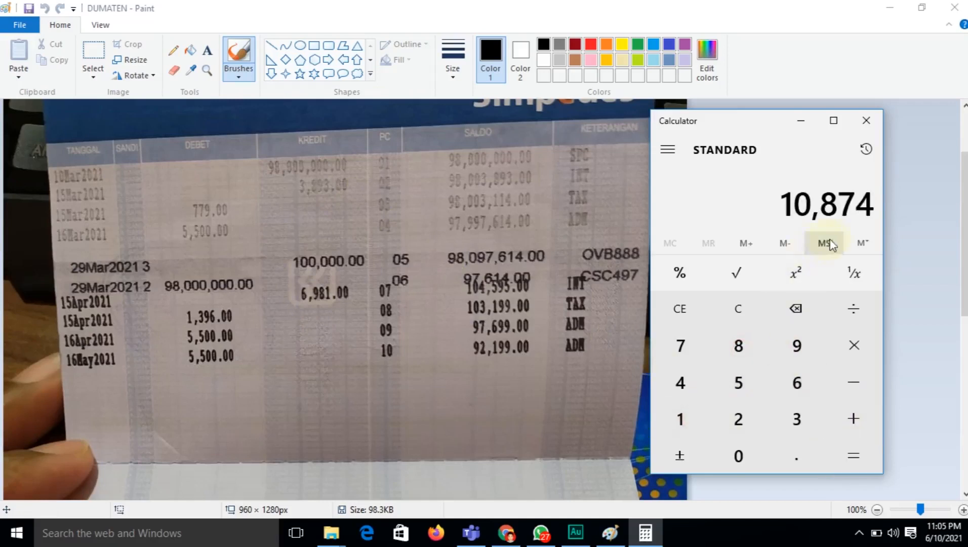
- Return to the Chrome form and enter 10874 as Total Bunga Bank, checking it against Calculator
{"action": "key", "text": "alt+Tab"}
{"action": "key", "text": "alt+Tab"}
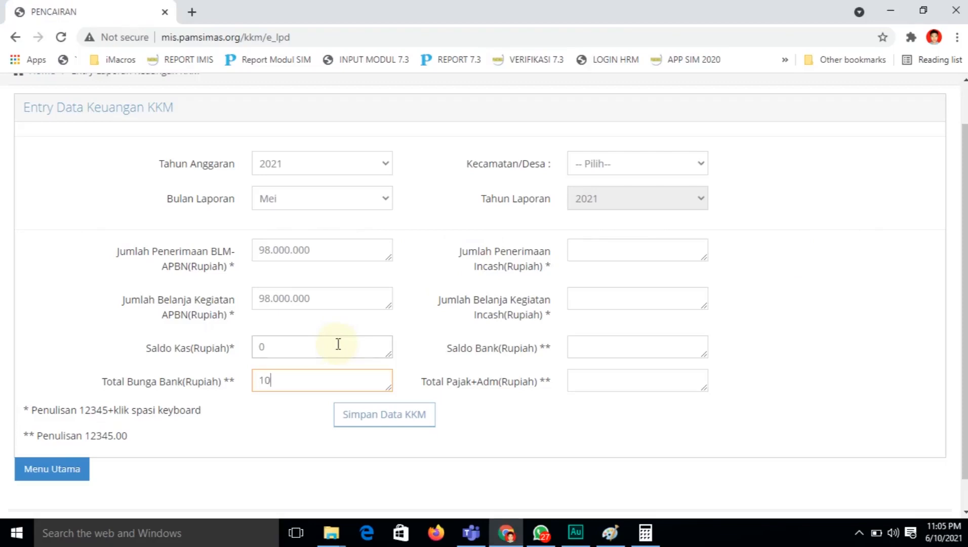
{"action": "type", "text": "10874"}
{"action": "key", "text": "alt+Tab"}
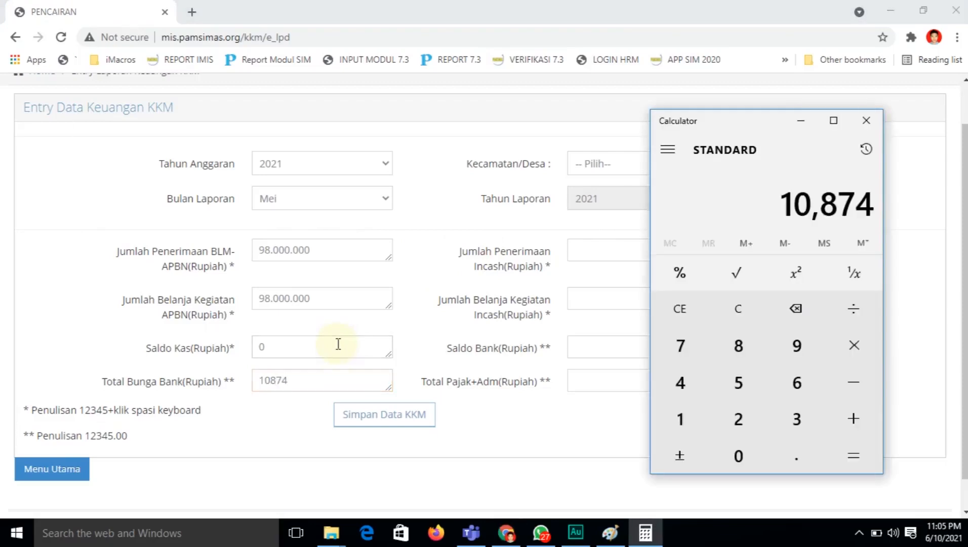
- Set Kecamatan/Desa to a village in Kec. SAWA ERMA in the KKM financial data form
{"action": "left_click", "coordinate": [308, 386]}
{"action": "left_click", "coordinate": [640, 164]}
{"action": "left_click", "coordinate": [634, 197]}
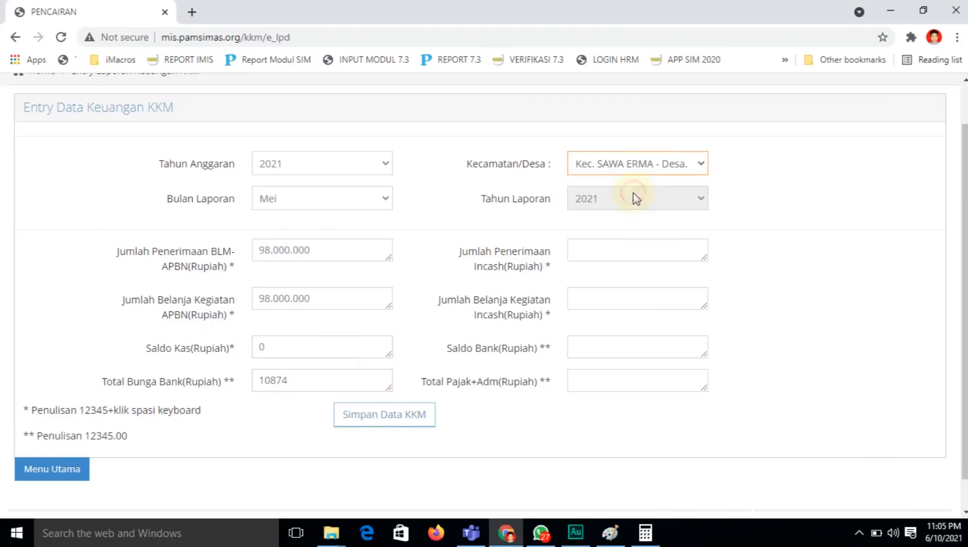
- Enter 100.000 as Jumlah Penerimaan Incash, taking the amount from the 29 March credit in the passbook photo
{"action": "left_click", "coordinate": [596, 256]}
{"action": "left_click", "coordinate": [781, 254]}
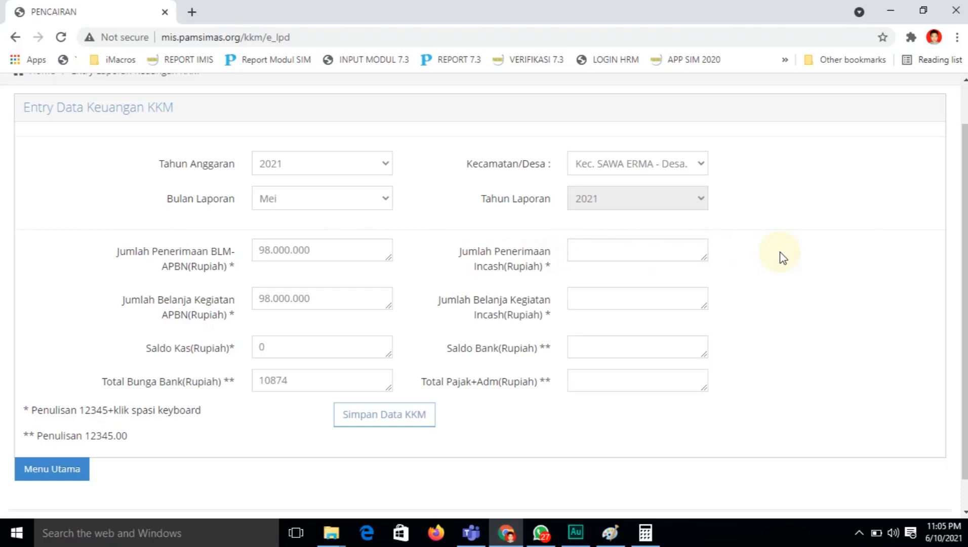
{"action": "left_click", "coordinate": [647, 252]}
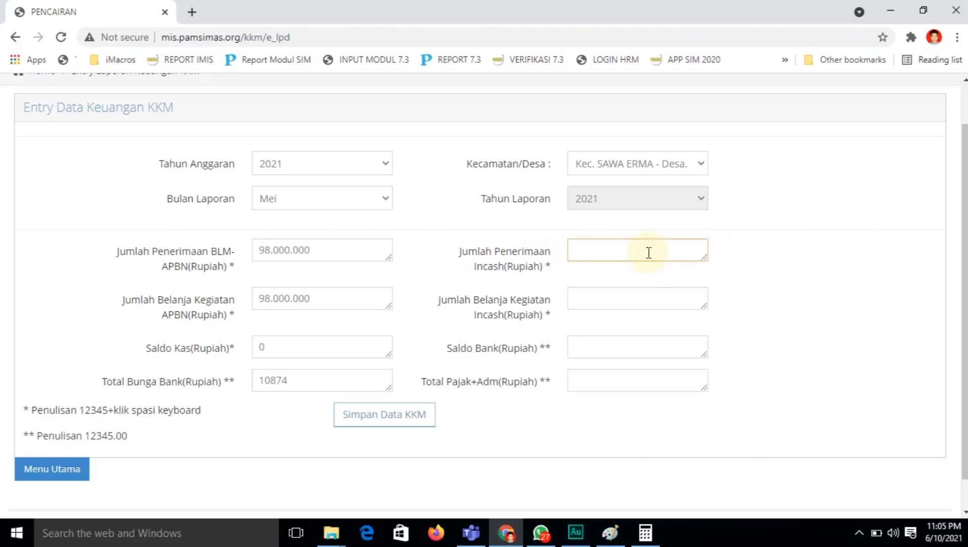
{"action": "key", "text": "alt+Tab"}
{"action": "key", "text": "Tab"}
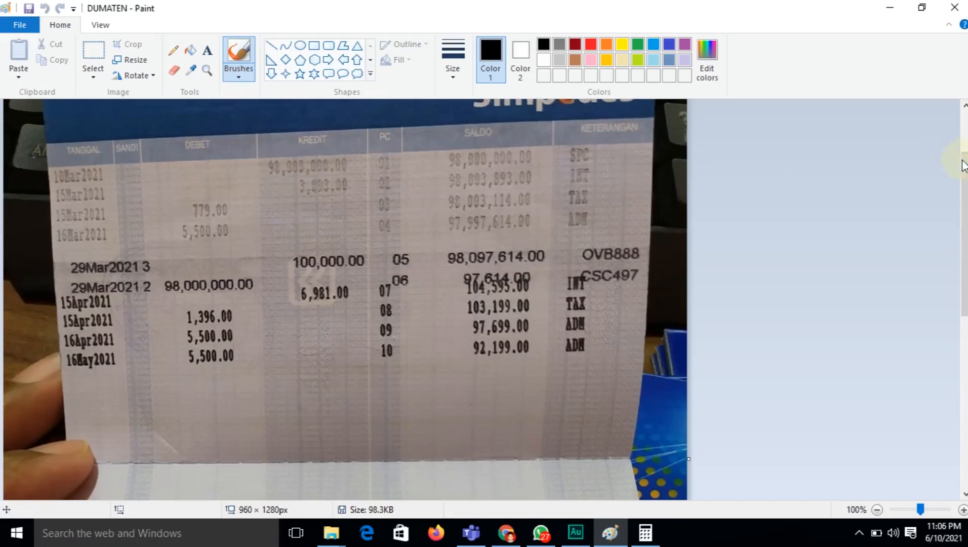
{"action": "scroll", "coordinate": [964, 160], "scroll_direction": "up", "scroll_amount": 2}
{"action": "left_click_drag", "start_coordinate": [966, 153], "coordinate": [965, 151]}
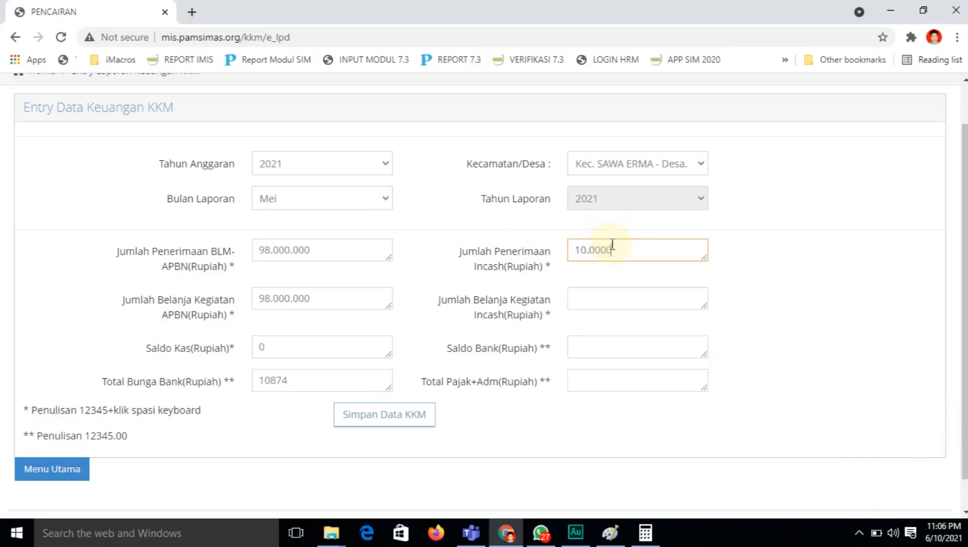
- Enter 0 as Jumlah Belanja Kegiatan Incash and 92199 as Saldo Bank, taking the final balance from the passbook photo
{"action": "left_click", "coordinate": [593, 305]}
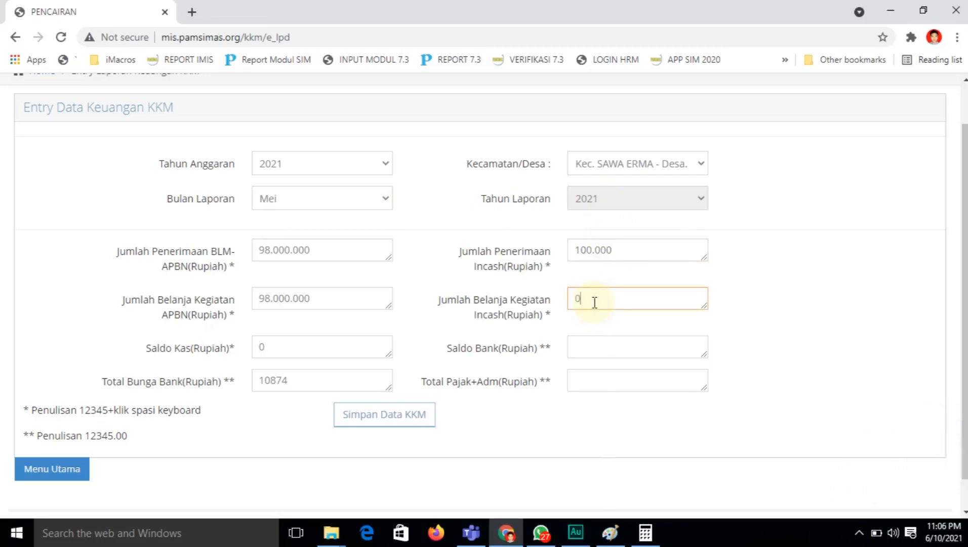
{"action": "left_click", "coordinate": [581, 353]}
{"action": "key", "text": "alt+Tab"}
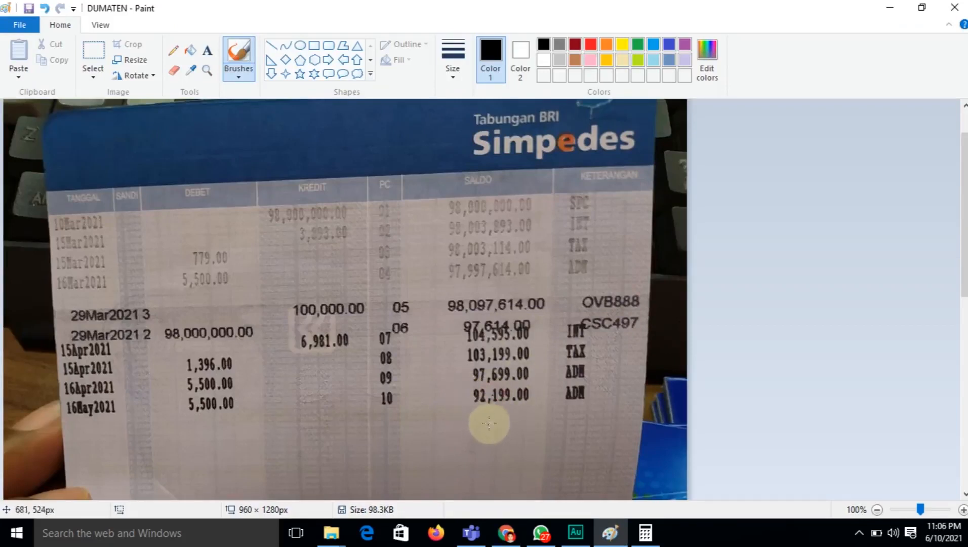
{"action": "key", "text": "alt+Tab"}
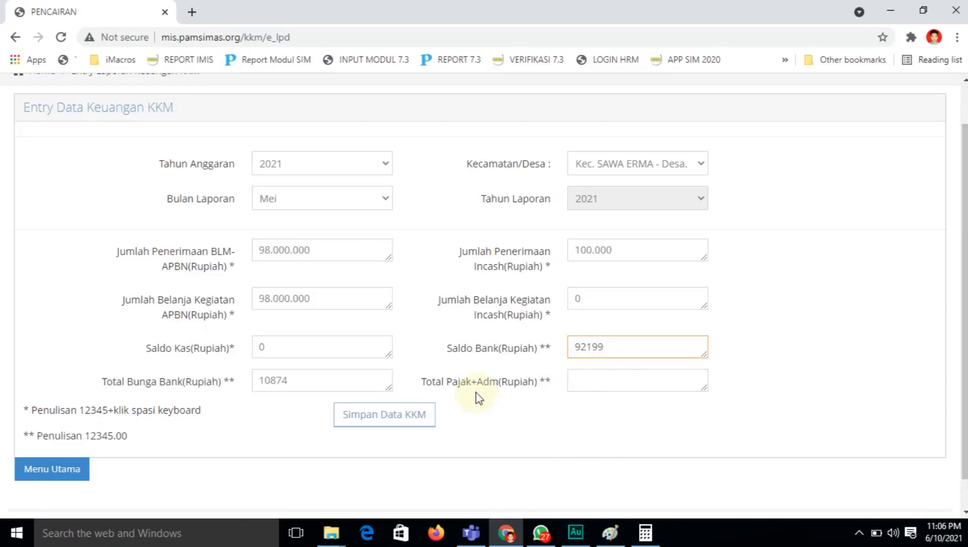
- Bring up a cleared Calculator beside the passbook photo and add the March tax and administration debits, 779 and 5500
{"action": "left_click", "coordinate": [579, 384]}
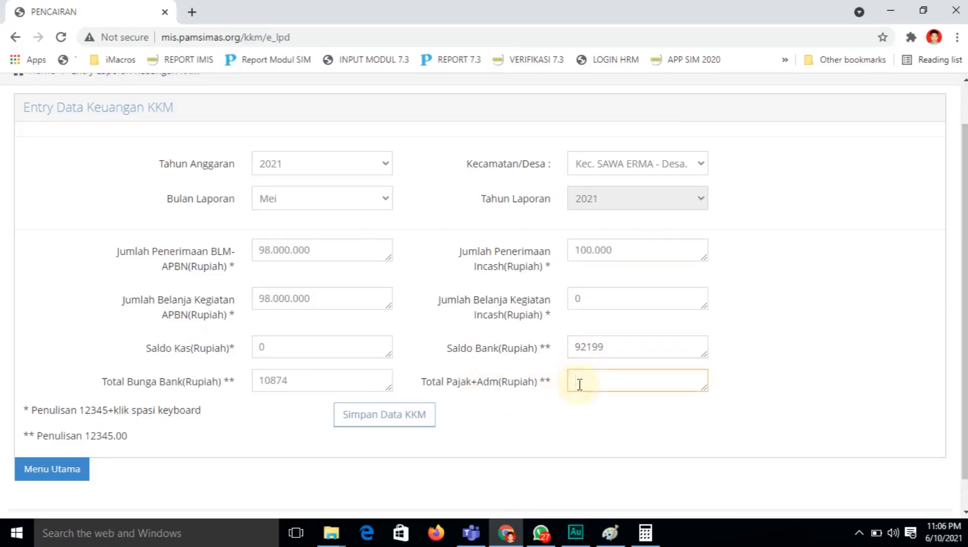
{"action": "key", "text": "alt+Tab"}
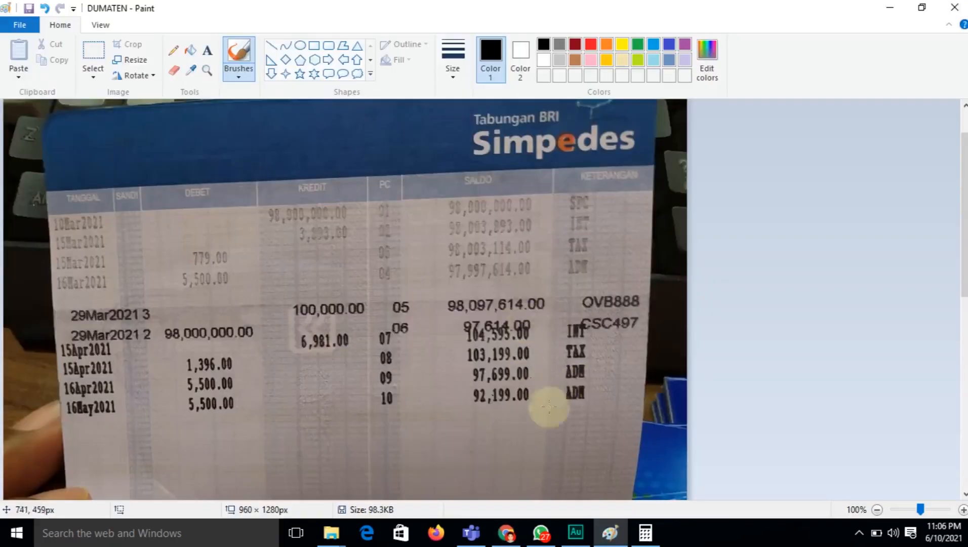
{"action": "left_click", "coordinate": [646, 533]}
{"action": "left_click", "coordinate": [739, 306]}
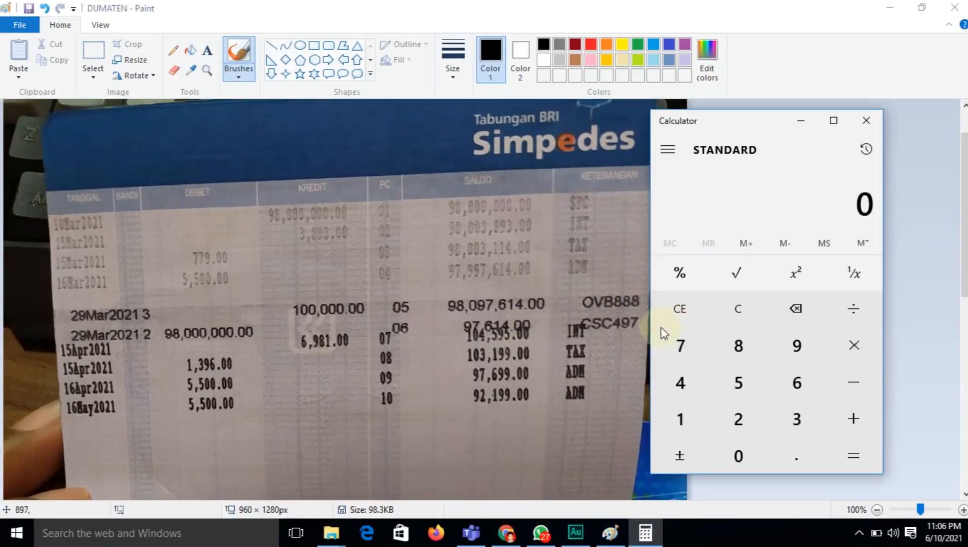
{"action": "double_click", "coordinate": [681, 346]}
{"action": "left_click", "coordinate": [797, 346]}
{"action": "left_click", "coordinate": [854, 418]}
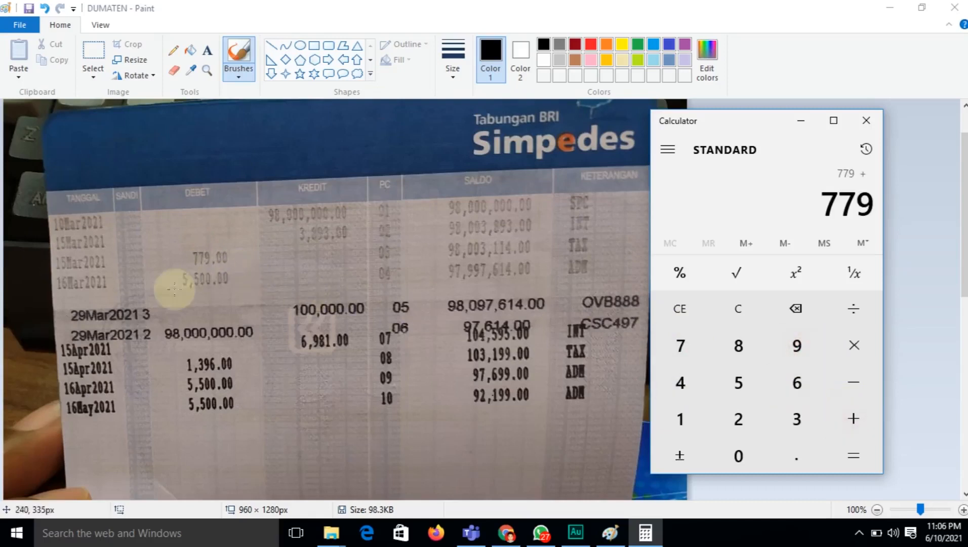
{"action": "left_click", "coordinate": [741, 382]}
{"action": "left_click", "coordinate": [741, 381]}
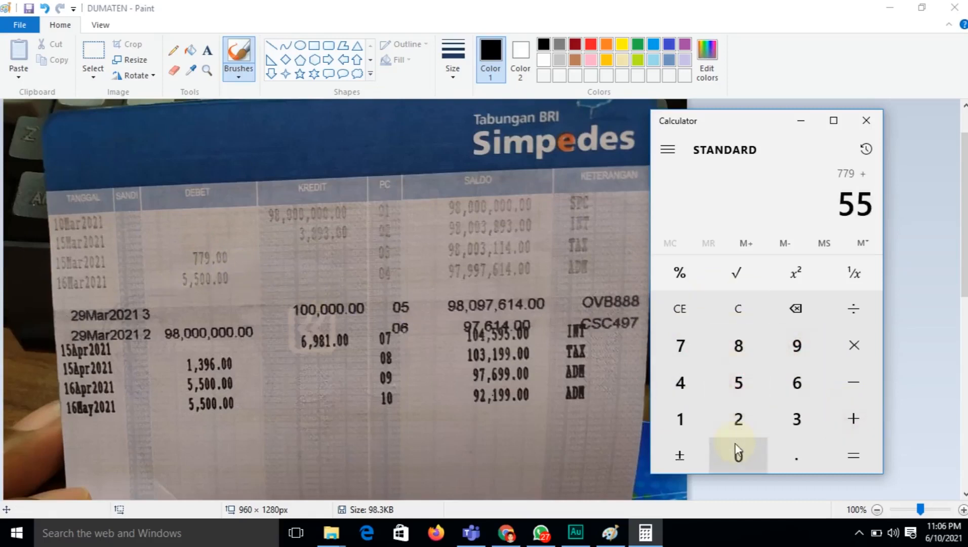
{"action": "double_click", "coordinate": [738, 455]}
{"action": "left_click", "coordinate": [854, 419]}
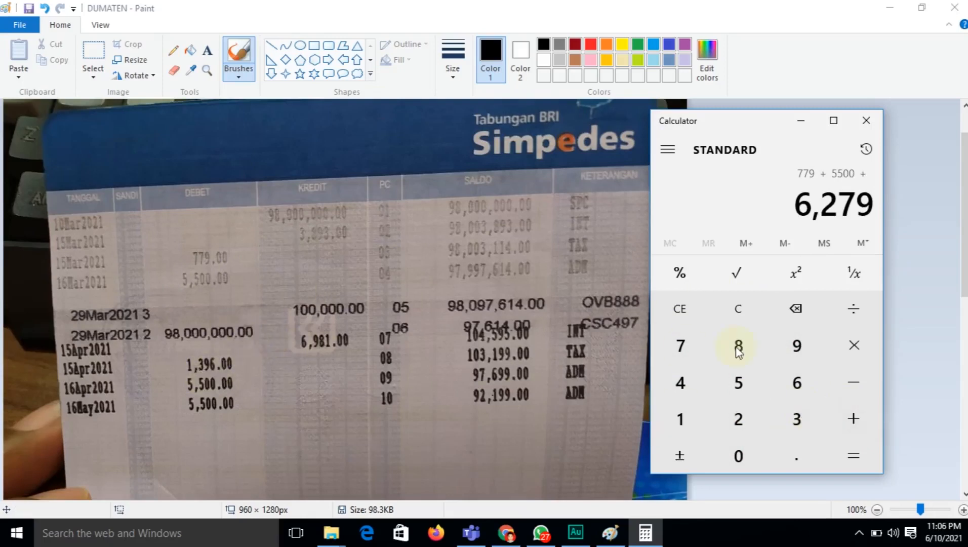
- Add the April tax debit 1396 and the April and May administration fees of 5500 each, completing the Calculator sum
{"action": "left_click", "coordinate": [678, 417]}
{"action": "left_click", "coordinate": [797, 418]}
{"action": "left_click", "coordinate": [797, 346]}
{"action": "left_click", "coordinate": [797, 383]}
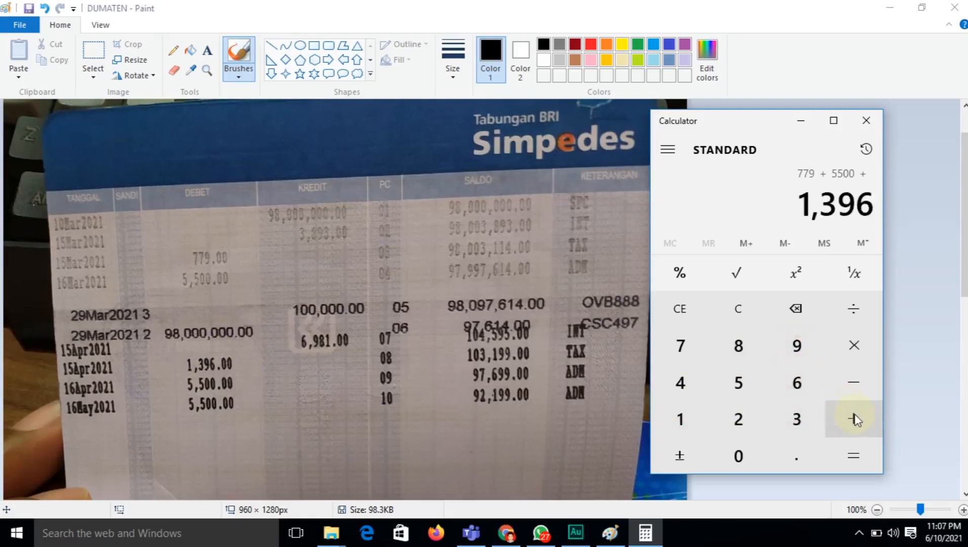
{"action": "left_click", "coordinate": [855, 418]}
{"action": "left_click", "coordinate": [746, 383]}
{"action": "left_click", "coordinate": [747, 382]}
{"action": "left_click", "coordinate": [741, 454]}
{"action": "left_click", "coordinate": [741, 455]}
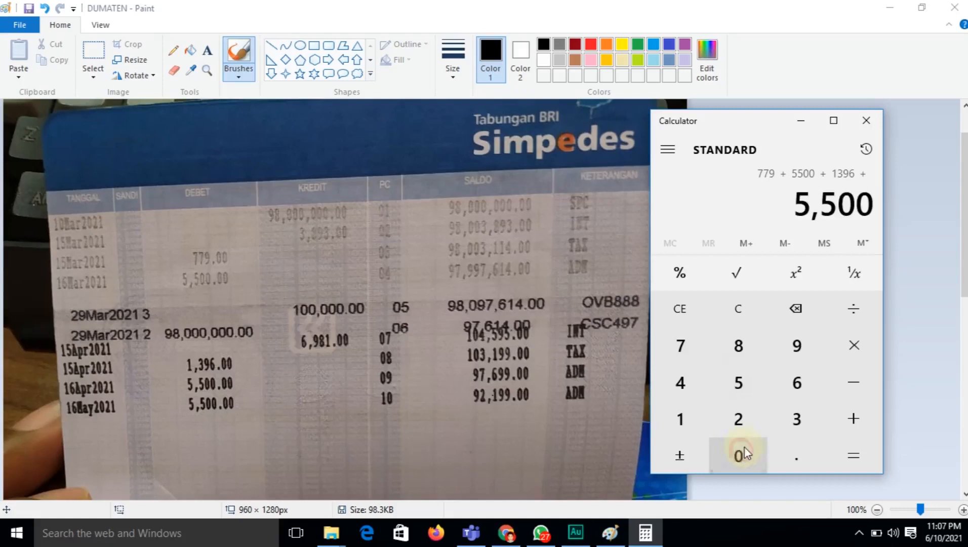
{"action": "left_click", "coordinate": [853, 417]}
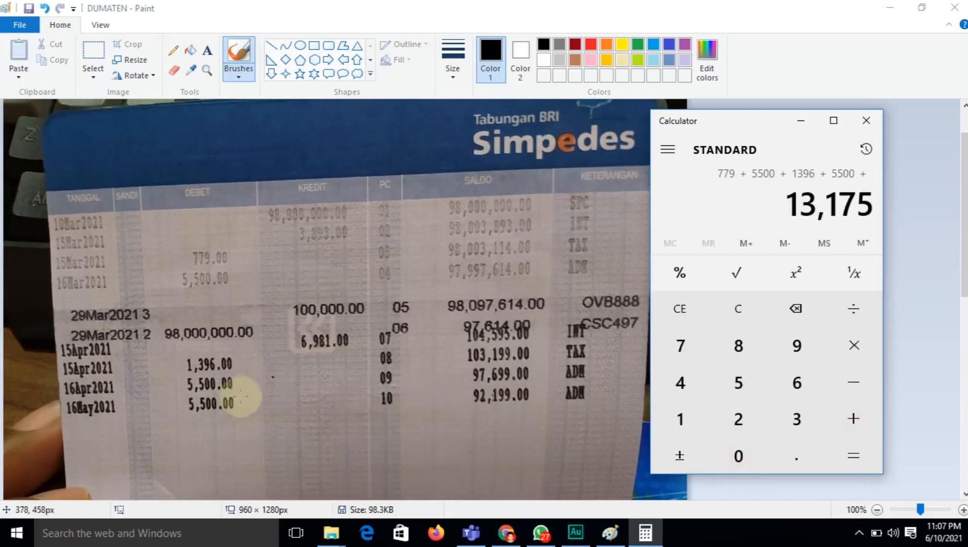
{"action": "left_click", "coordinate": [740, 383]}
{"action": "left_click", "coordinate": [740, 383]}
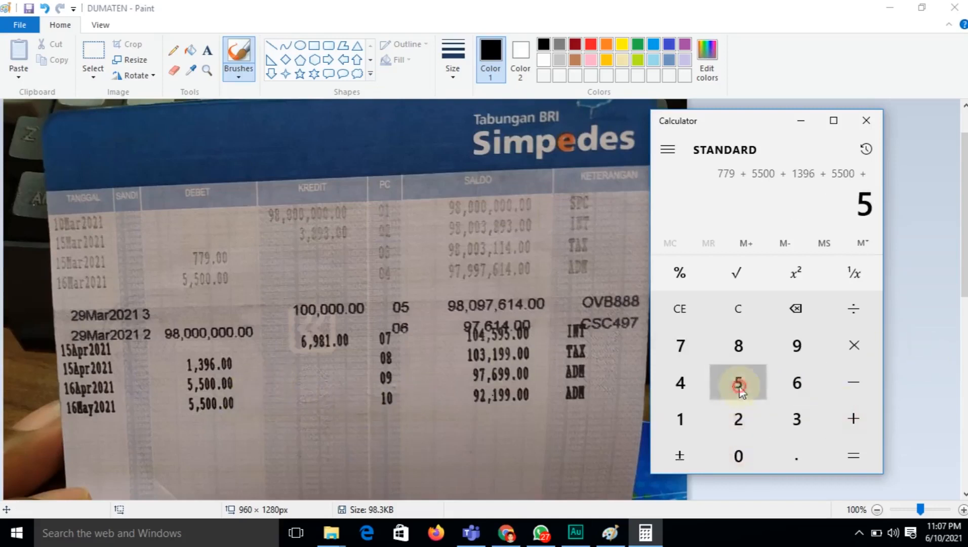
{"action": "left_click", "coordinate": [737, 456]}
{"action": "left_click", "coordinate": [737, 456]}
{"action": "left_click", "coordinate": [854, 454]}
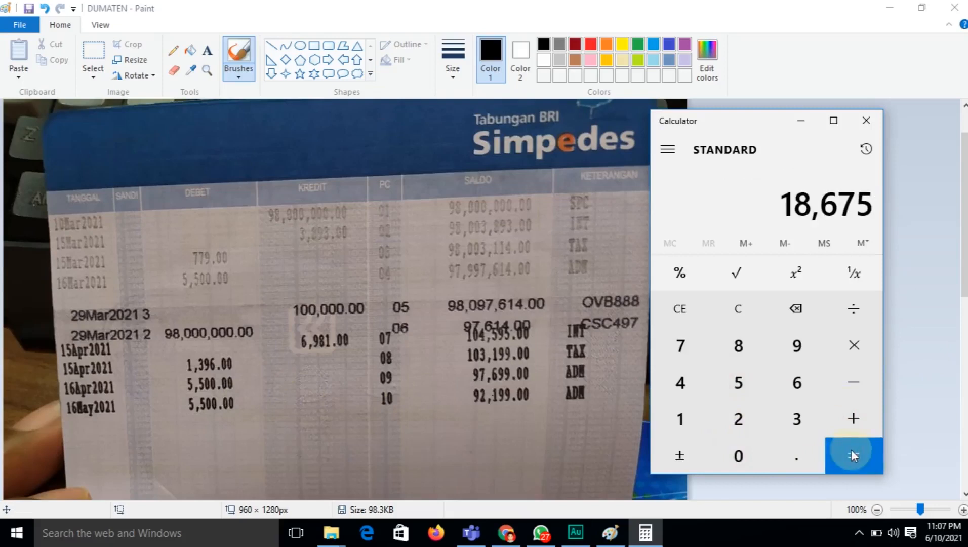
- Return to the Chrome form and enter 18675 as Total Pajak+Adm
{"action": "key", "text": "alt+Tab"}
{"action": "key", "text": "Tab"}
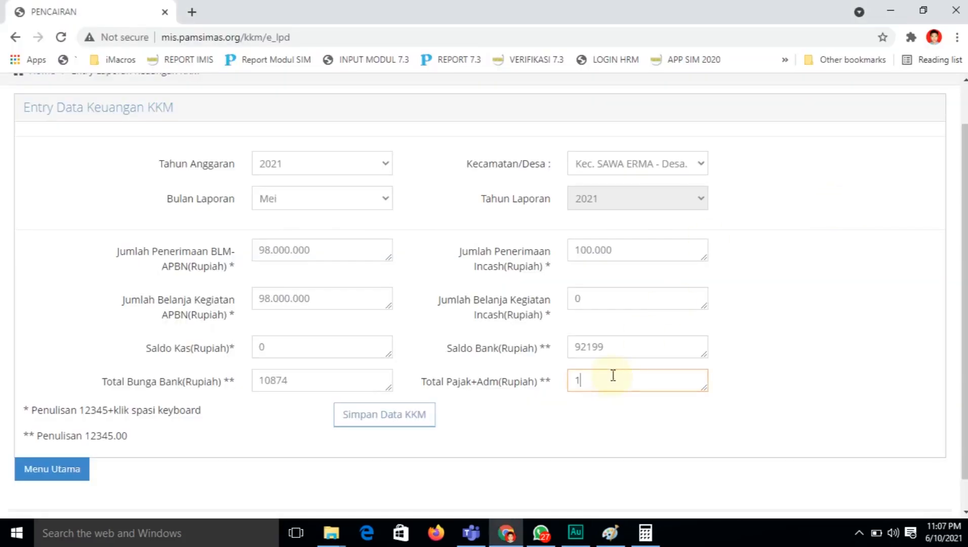
{"action": "left_click", "coordinate": [616, 413]}
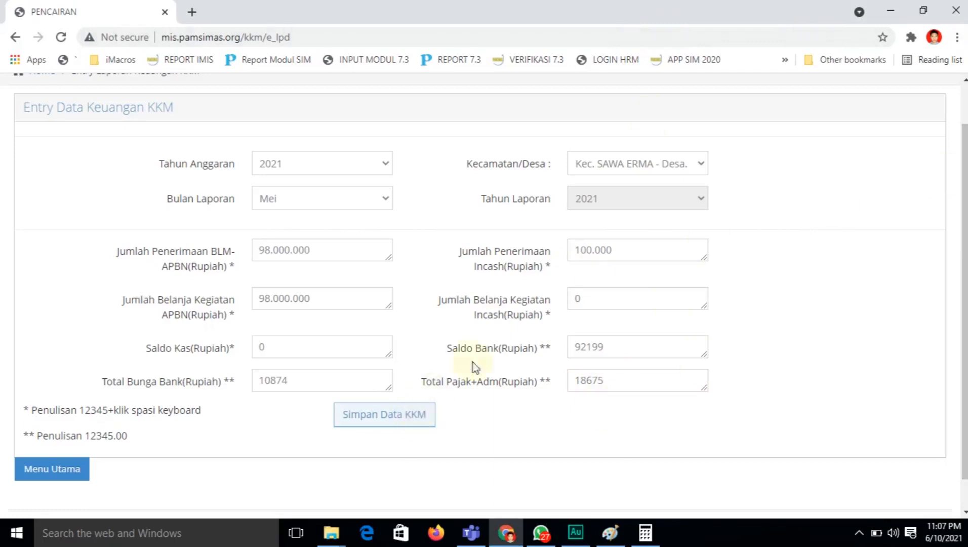
- Leave the entry form for the home page and open the Report Keu. KKM listing
{"action": "left_click_drag", "start_coordinate": [962, 317], "coordinate": [964, 279]}
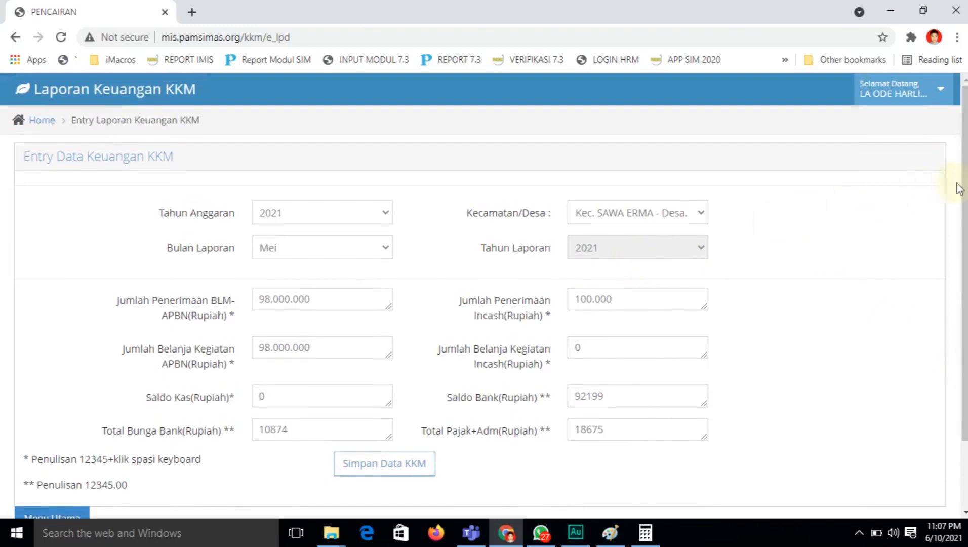
{"action": "mouse_move", "coordinate": [964, 183]}
{"action": "left_mouse_down"}
{"action": "mouse_move", "coordinate": [965, 208]}
{"action": "mouse_move", "coordinate": [965, 185]}
{"action": "left_mouse_up"}
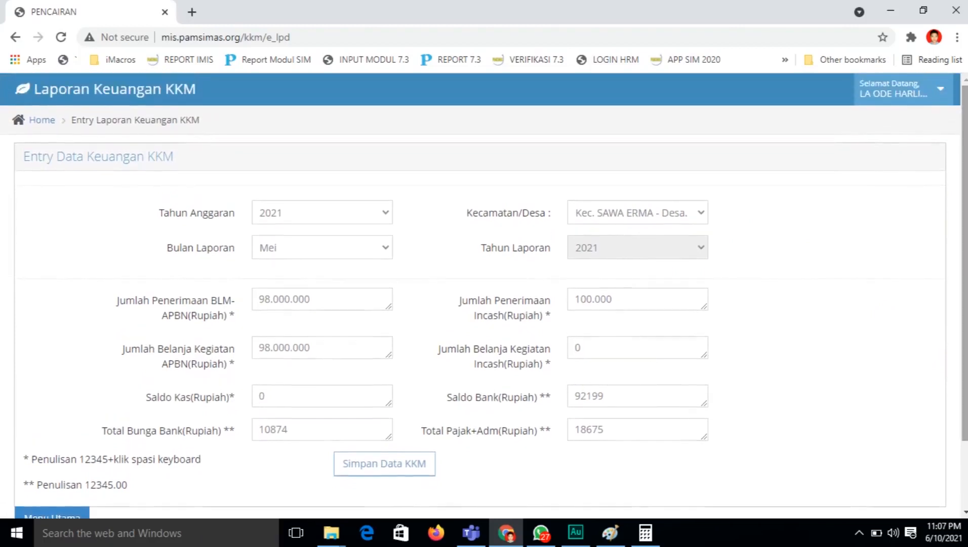
{"action": "left_click", "coordinate": [43, 120]}
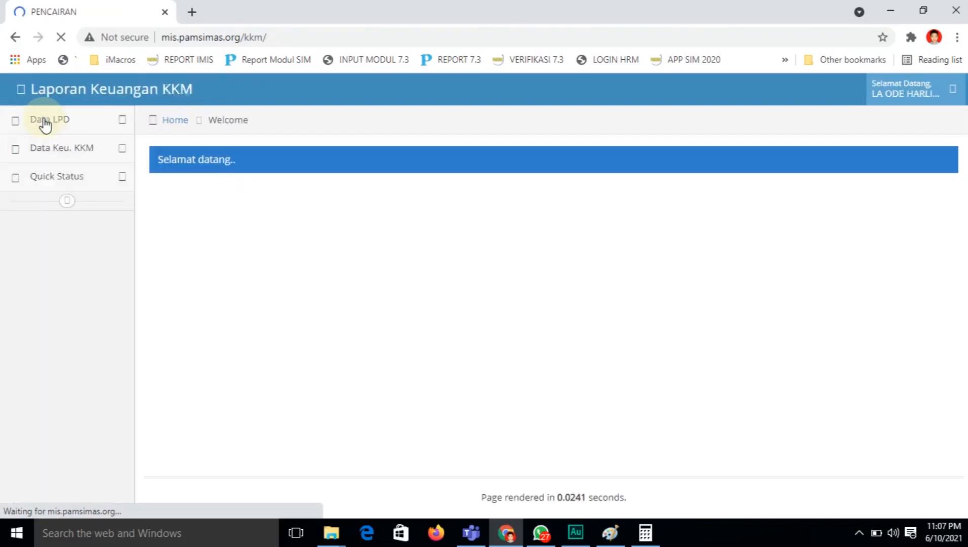
{"action": "left_click", "coordinate": [122, 155]}
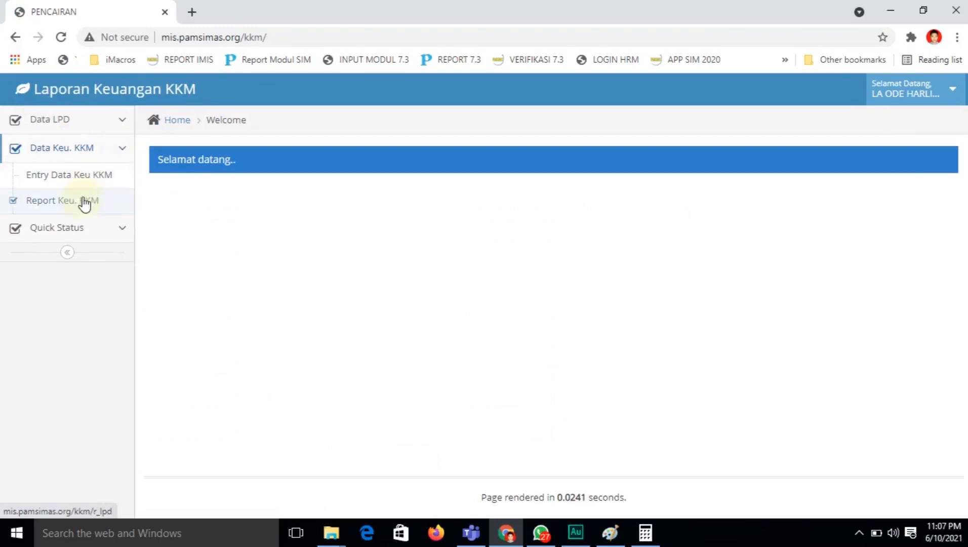
{"action": "left_click", "coordinate": [80, 208]}
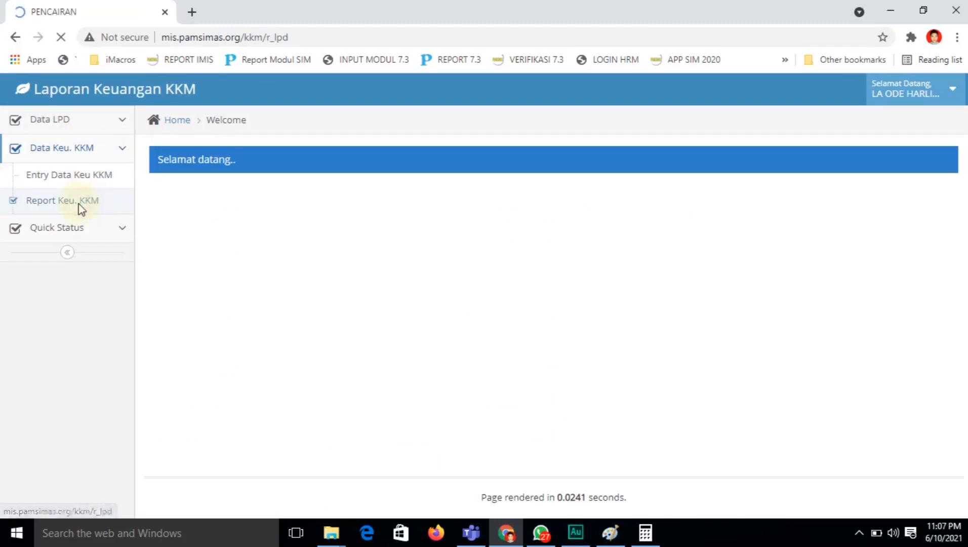
- Filter the KKM financial report by Tahun Anggaran 2021, Bulan Laporan Mei and Tahun Laporan 2021
{"action": "left_click", "coordinate": [250, 184]}
{"action": "left_click", "coordinate": [247, 222]}
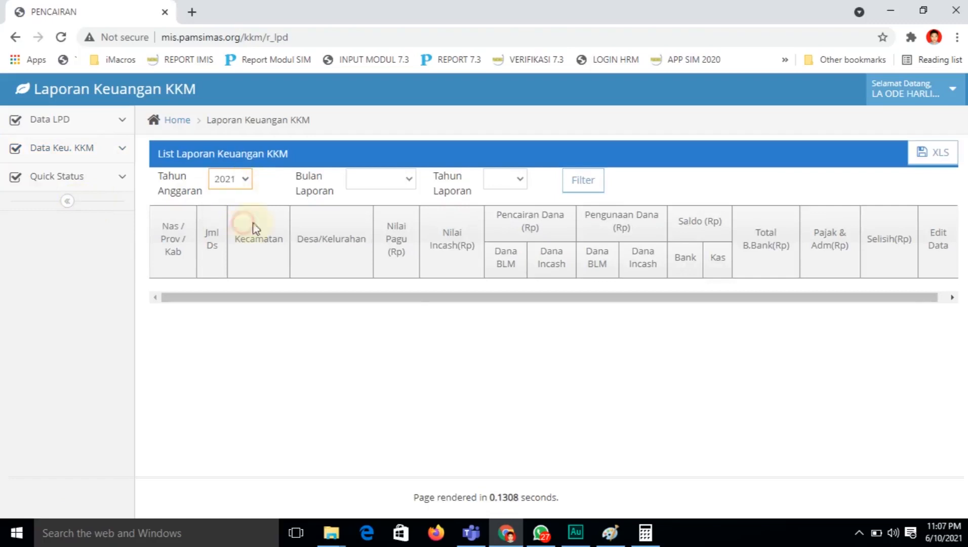
{"action": "left_click", "coordinate": [403, 189]}
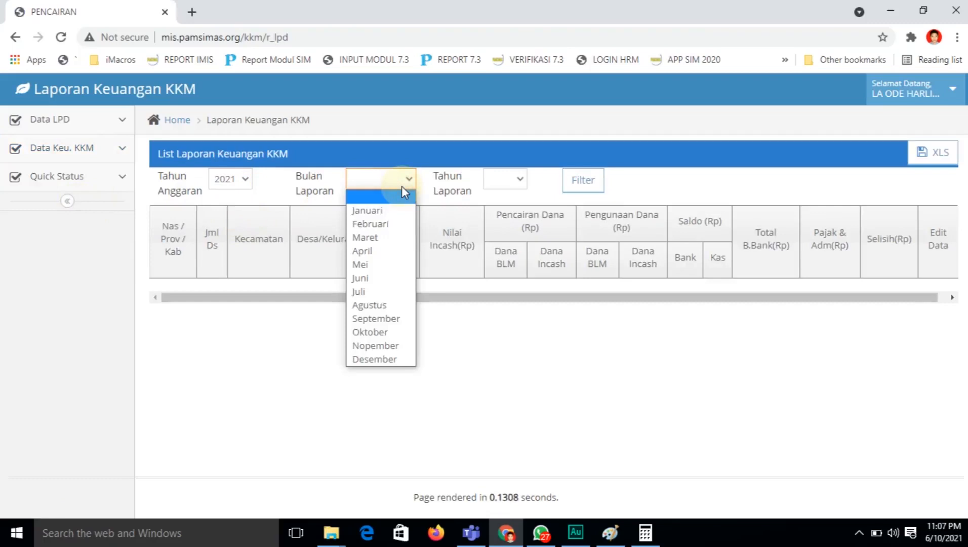
{"action": "left_click", "coordinate": [388, 264]}
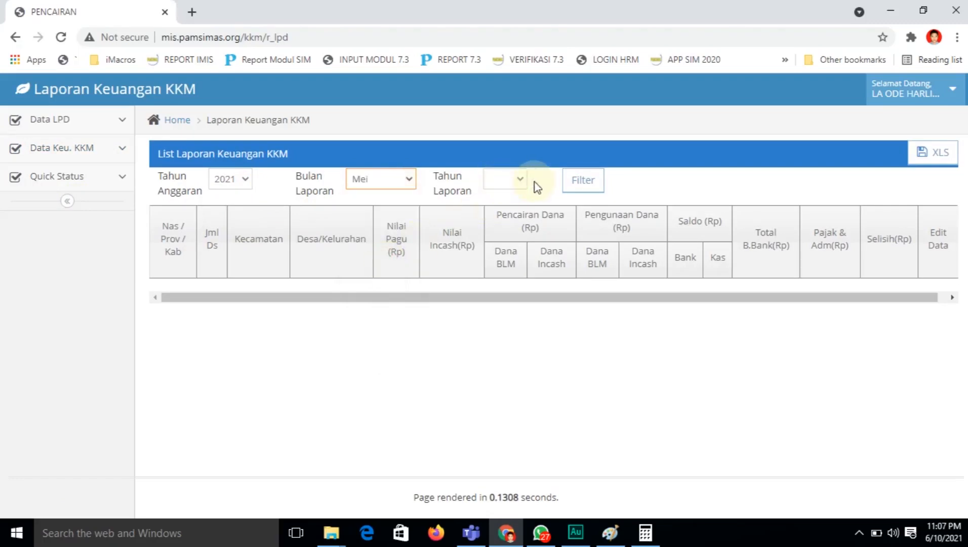
{"action": "left_click", "coordinate": [520, 180]}
{"action": "left_click", "coordinate": [517, 224]}
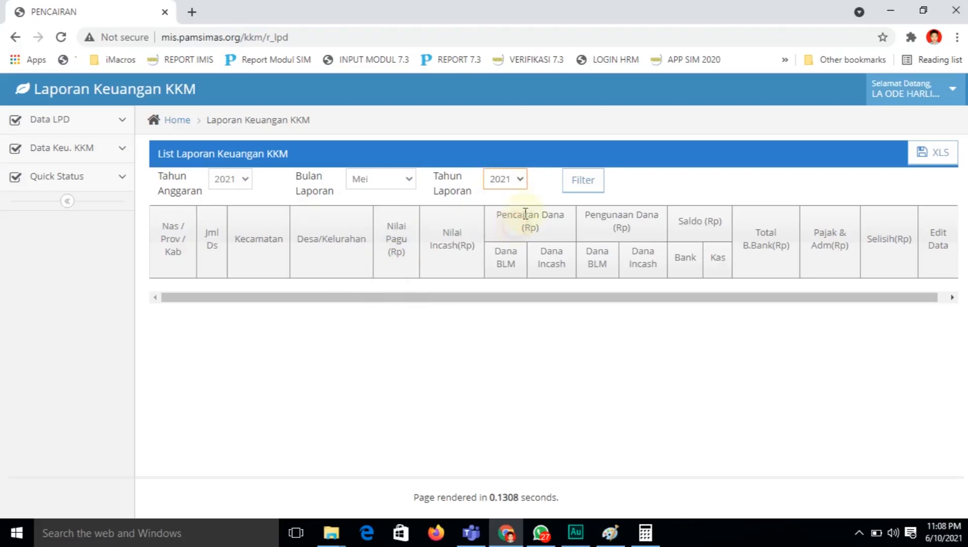
{"action": "left_click", "coordinate": [589, 186]}
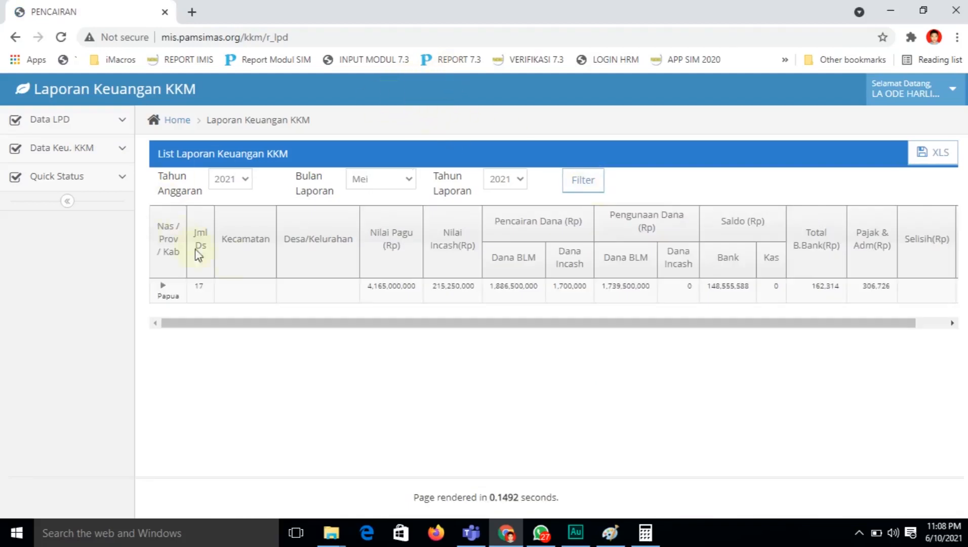
- Expand Papua and Kabupaten Asmat in the report and examine the financial figures listed for each village
{"action": "left_click", "coordinate": [163, 288]}
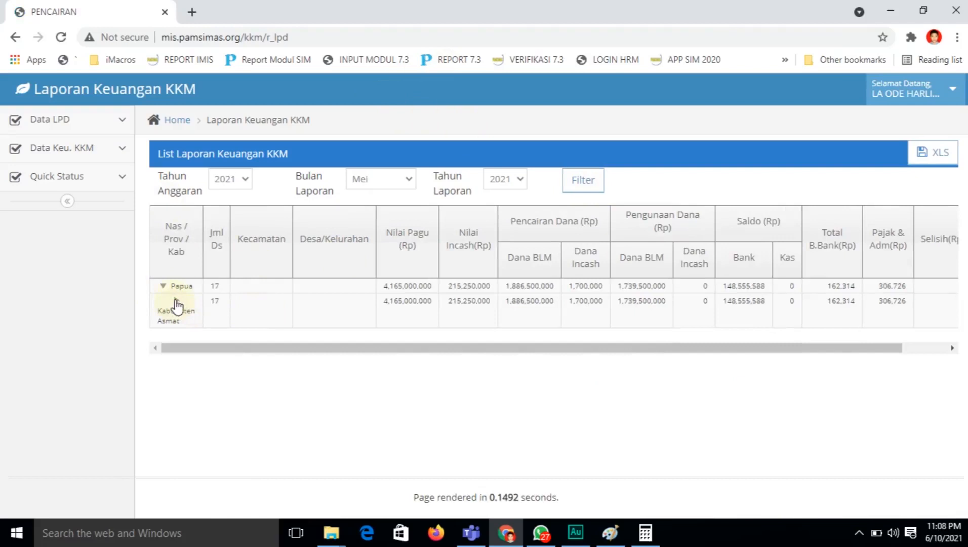
{"action": "left_click", "coordinate": [175, 302]}
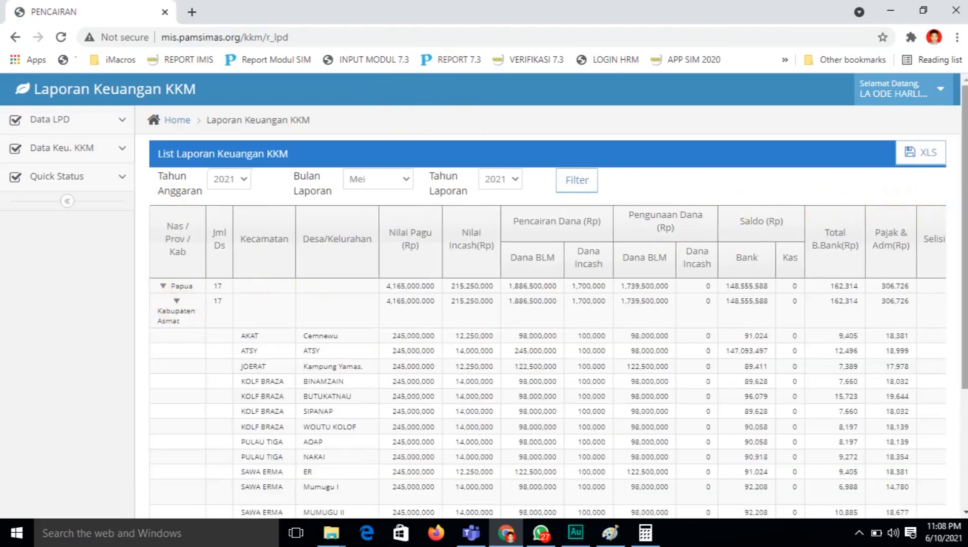
{"action": "scroll", "coordinate": [484, 295], "scroll_direction": "down", "scroll_amount": 3}
{"action": "scroll", "coordinate": [484, 295], "scroll_direction": "up", "scroll_amount": 1}
{"action": "scroll", "coordinate": [484, 296], "scroll_direction": "down", "scroll_amount": 1}
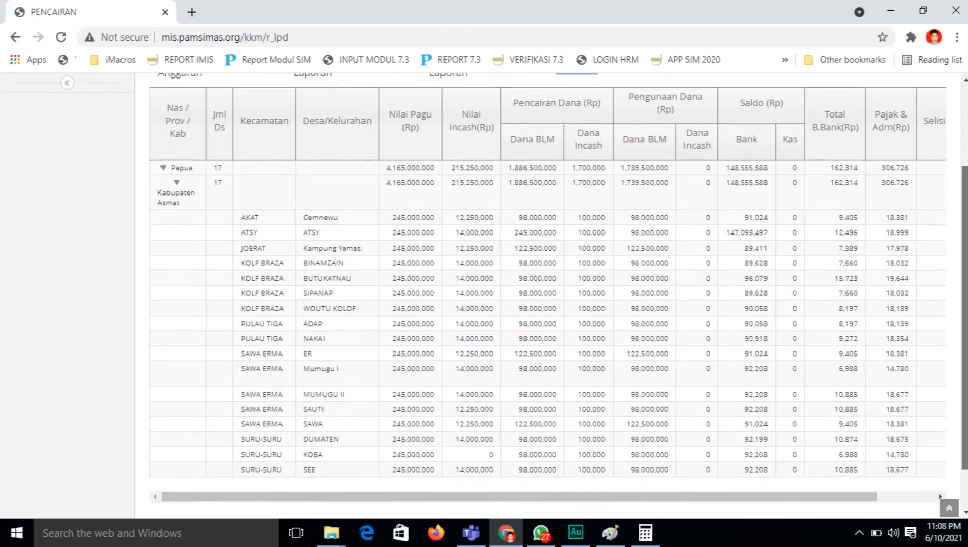
{"action": "scroll", "coordinate": [484, 296], "scroll_direction": "up", "scroll_amount": 3}
{"action": "scroll", "coordinate": [484, 295], "scroll_direction": "up", "scroll_amount": 3}
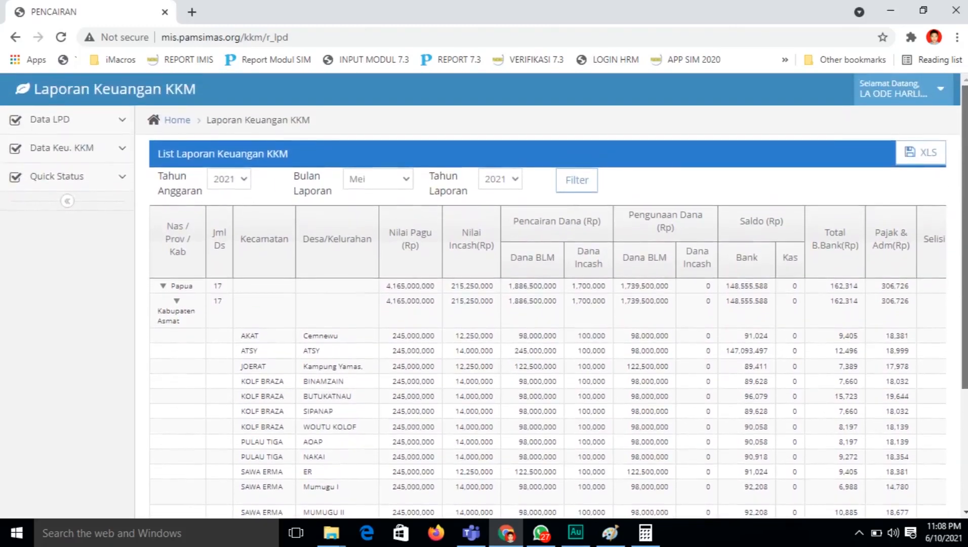
{"action": "scroll", "coordinate": [484, 296], "scroll_direction": "down", "scroll_amount": 5}
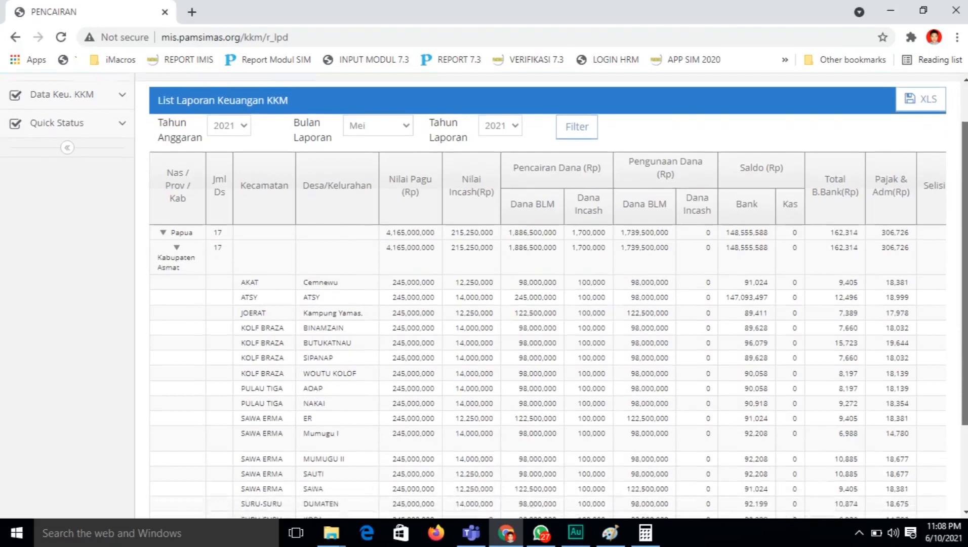
- Examine the report across to its Edit Data column, open the Mumugu I edit form for viewing, and close it without saving
{"action": "scroll", "coordinate": [371, 471], "scroll_direction": "down", "scroll_amount": 2}
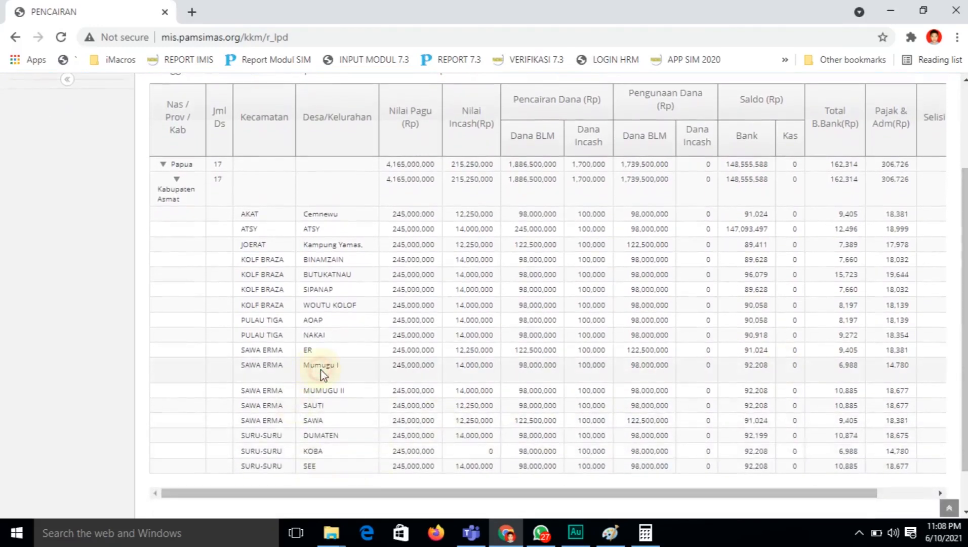
{"action": "left_click_drag", "start_coordinate": [276, 493], "coordinate": [459, 501]}
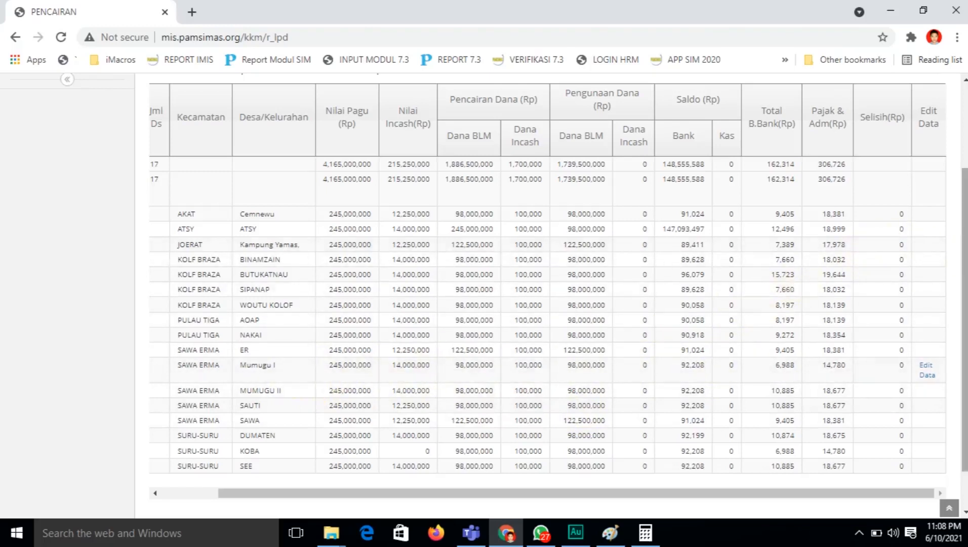
{"action": "scroll", "coordinate": [547, 294], "scroll_direction": "up", "scroll_amount": 2}
{"action": "left_click_drag", "start_coordinate": [965, 248], "coordinate": [965, 237]}
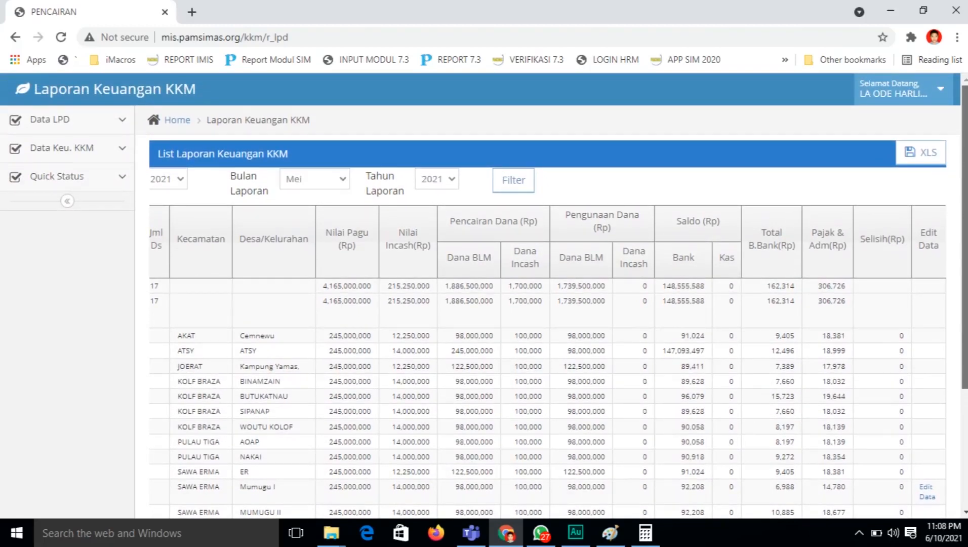
{"action": "scroll", "coordinate": [547, 294], "scroll_direction": "down", "scroll_amount": 3}
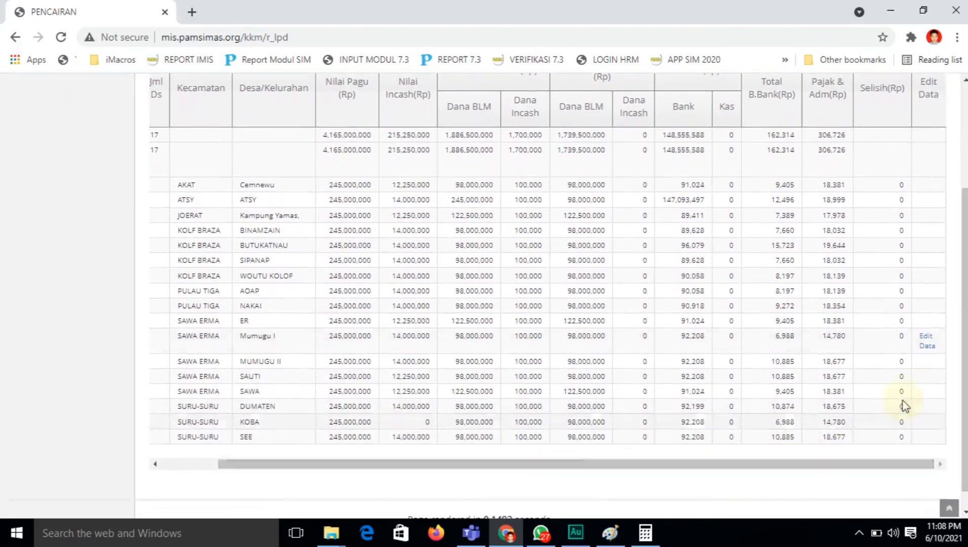
{"action": "mouse_move", "coordinate": [965, 375]}
{"action": "left_mouse_down"}
{"action": "mouse_move", "coordinate": [964, 346]}
{"action": "mouse_move", "coordinate": [964, 373]}
{"action": "left_mouse_up"}
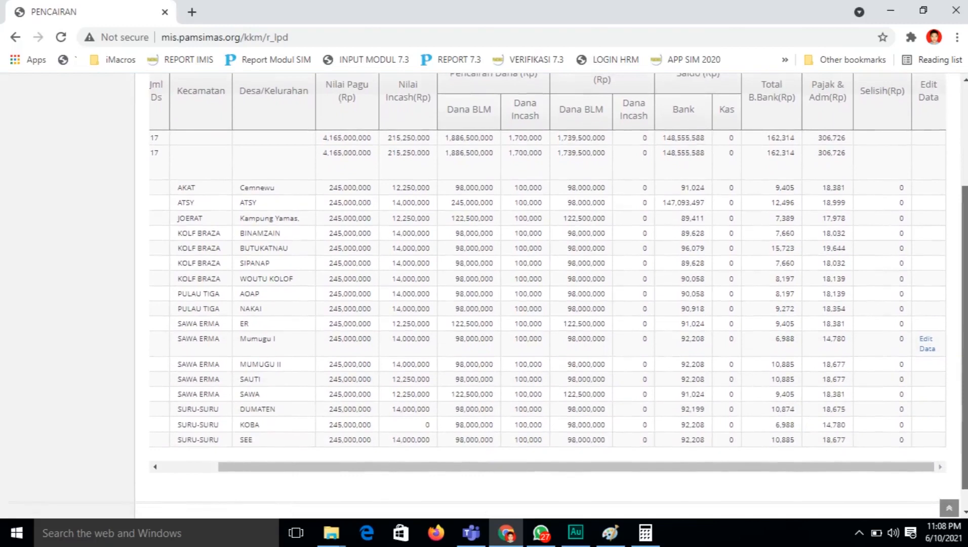
{"action": "left_click", "coordinate": [927, 345]}
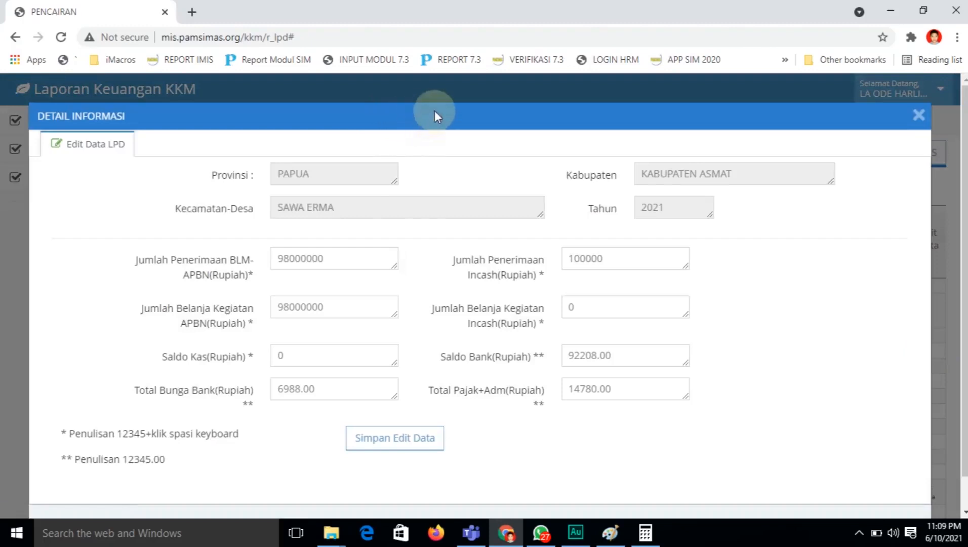
{"action": "left_click", "coordinate": [377, 258]}
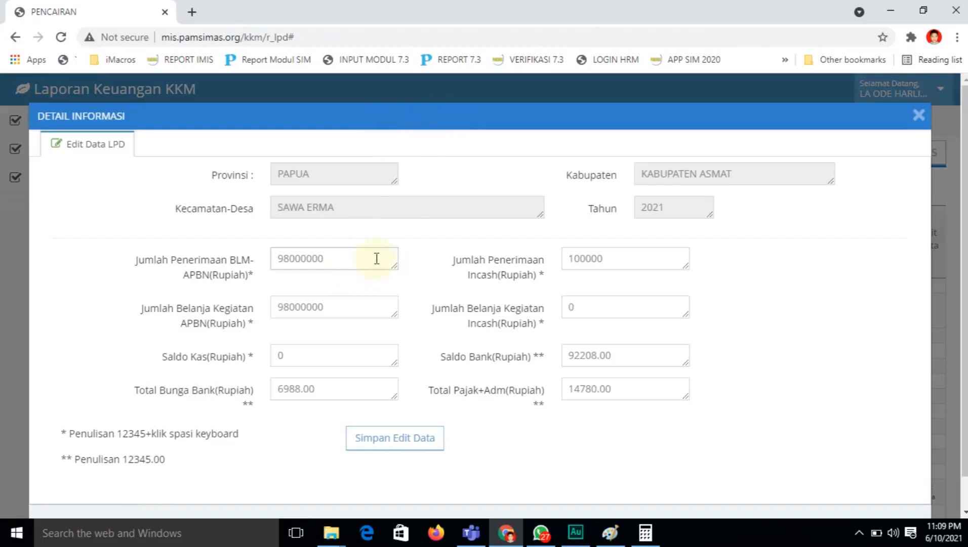
{"action": "left_click", "coordinate": [348, 259]}
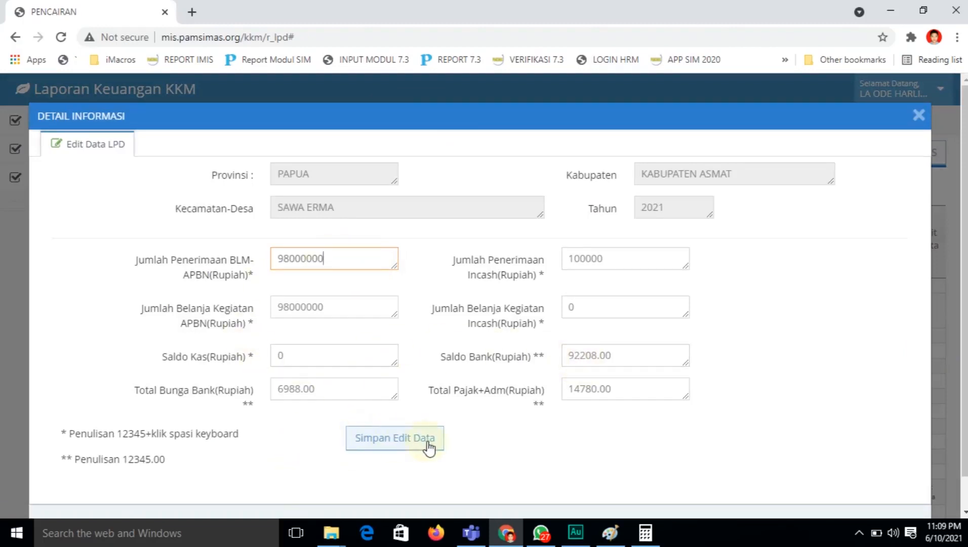
{"action": "left_click", "coordinate": [918, 116]}
- Filter the KKM financial report by Bulan Laporan April
{"action": "scroll", "coordinate": [947, 152], "scroll_direction": "down", "scroll_amount": 2}
{"action": "left_click_drag", "start_coordinate": [966, 223], "coordinate": [965, 246]}
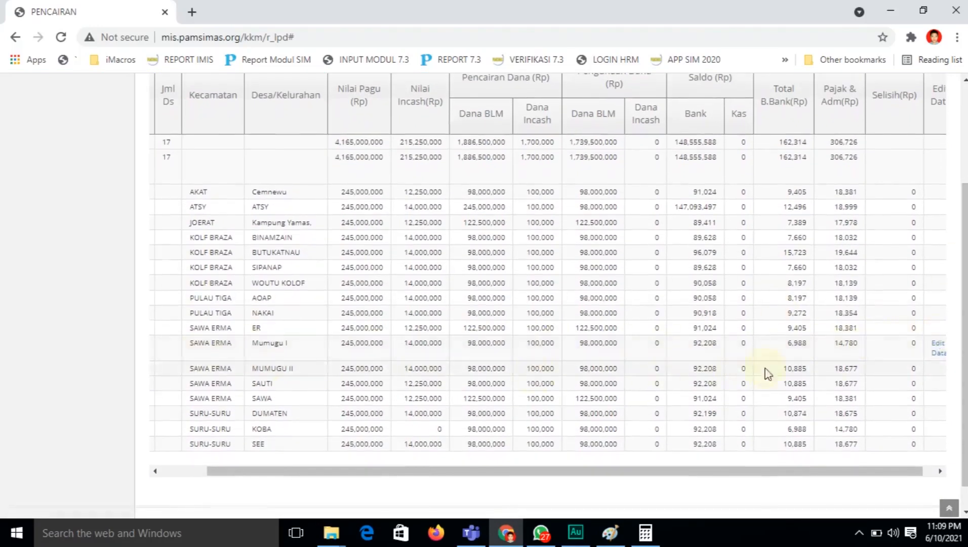
{"action": "left_click_drag", "start_coordinate": [965, 314], "coordinate": [965, 218]}
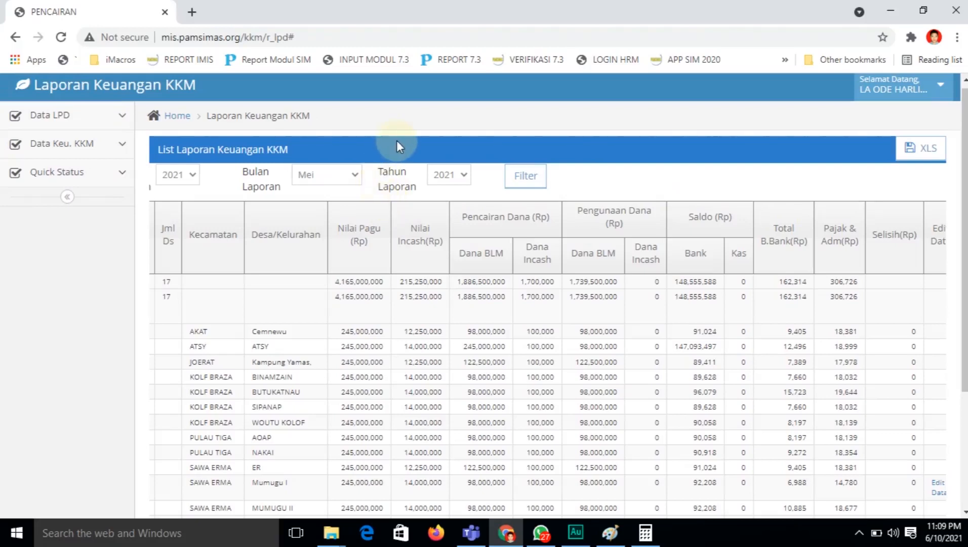
{"action": "left_click", "coordinate": [358, 178]}
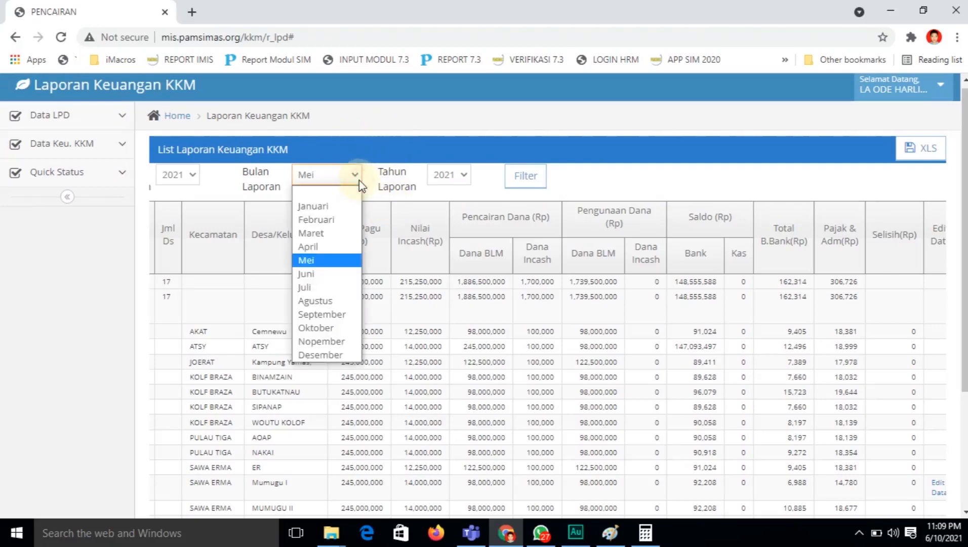
{"action": "left_click", "coordinate": [350, 247]}
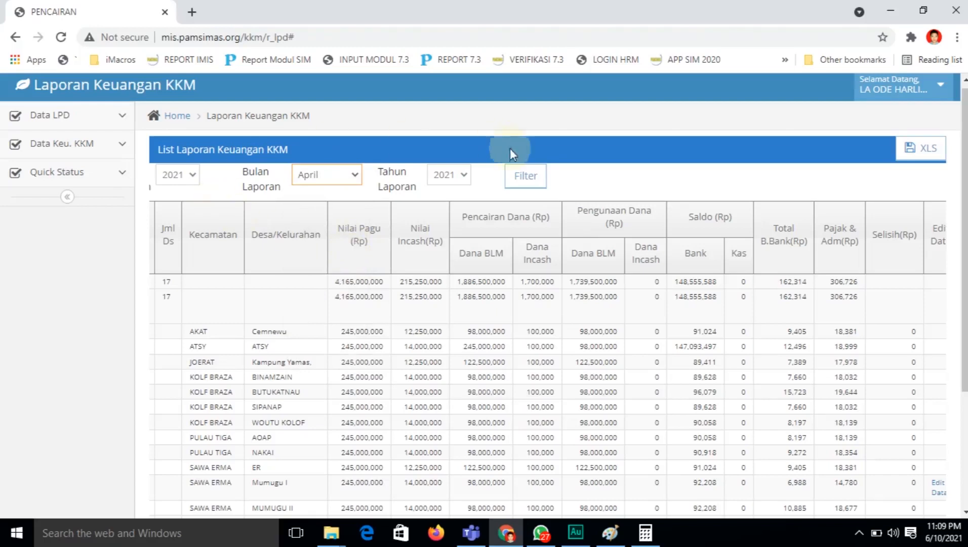
{"action": "left_click", "coordinate": [528, 184]}
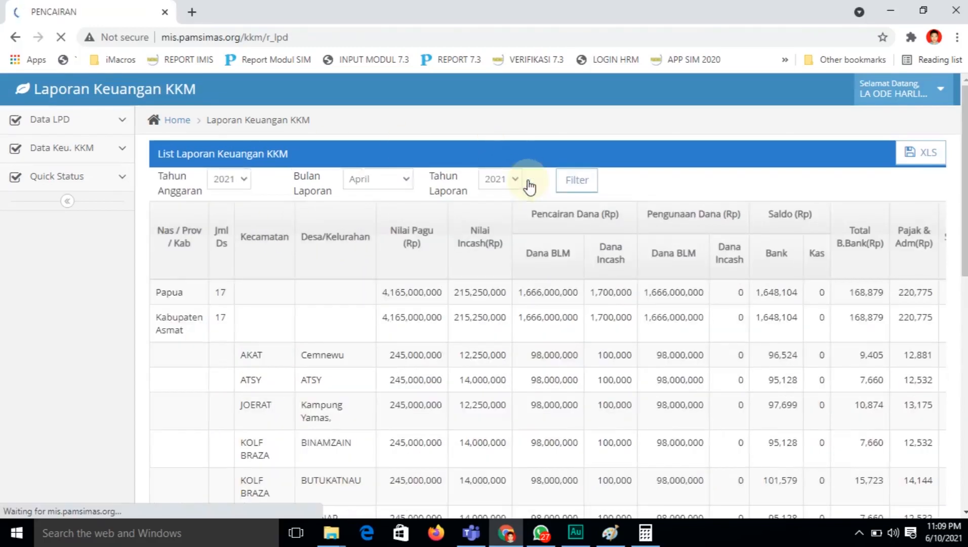
- Expand Papua and Kabupaten Asmat in the April report and examine the village figures
{"action": "left_click", "coordinate": [164, 288]}
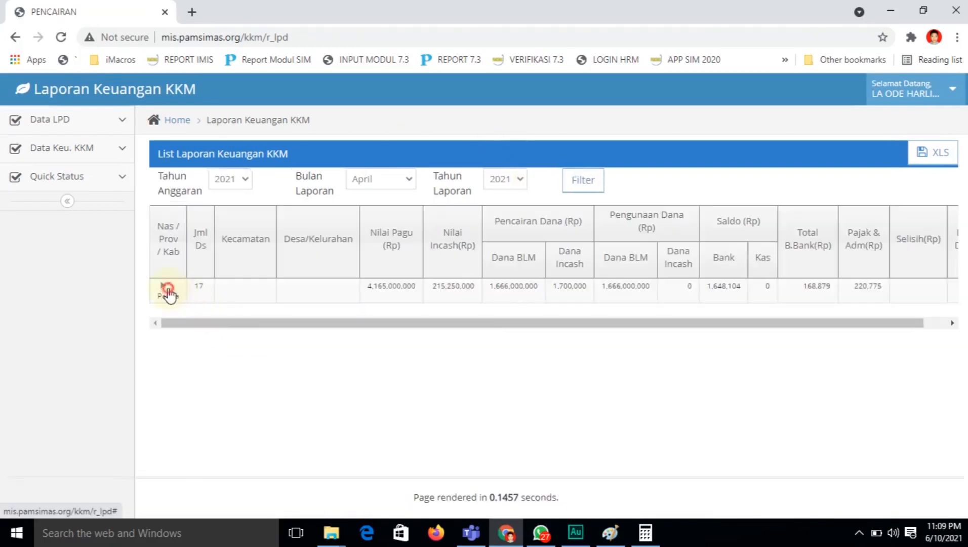
{"action": "left_click", "coordinate": [173, 301]}
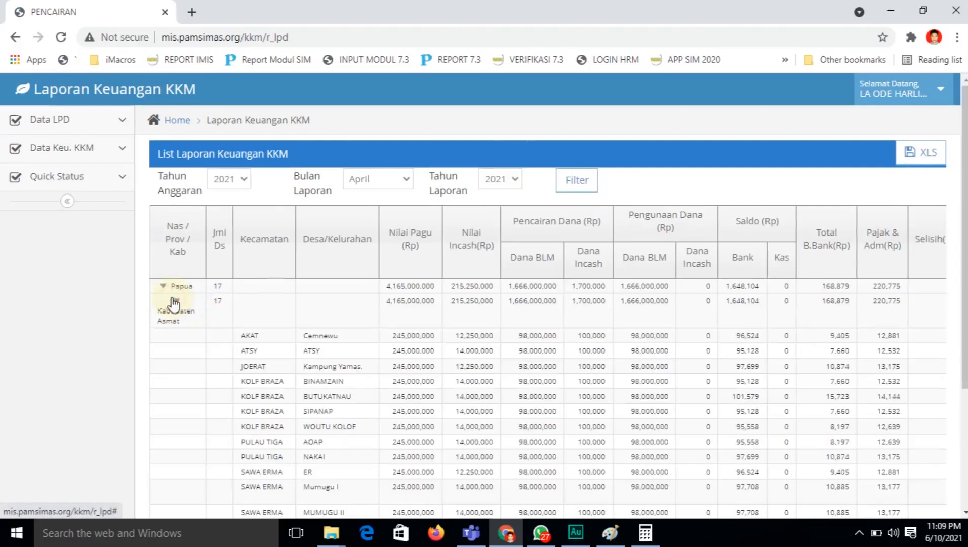
{"action": "scroll", "coordinate": [949, 236], "scroll_direction": "down", "scroll_amount": 3}
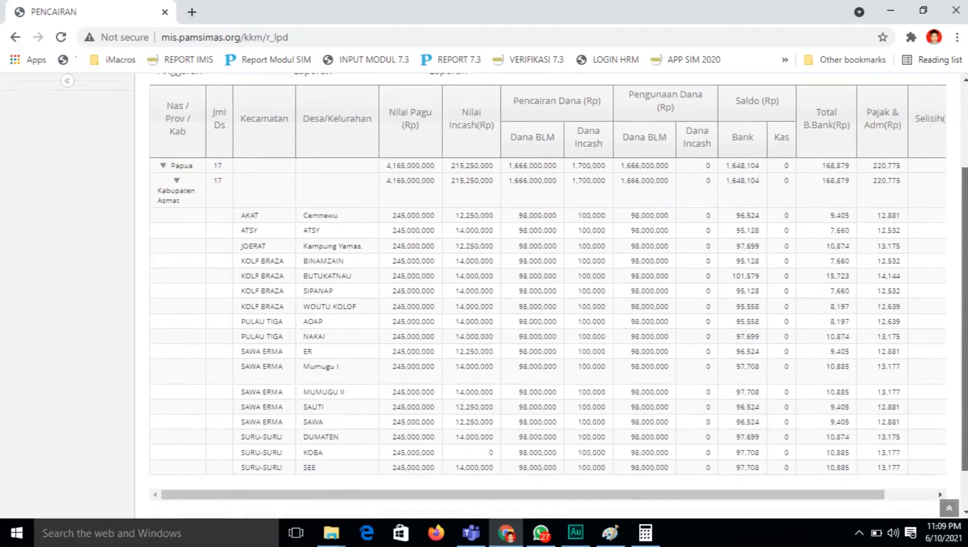
{"action": "mouse_move", "coordinate": [783, 485]}
{"action": "left_mouse_down"}
{"action": "mouse_move", "coordinate": [843, 479]}
{"action": "mouse_move", "coordinate": [783, 481]}
{"action": "left_mouse_up"}
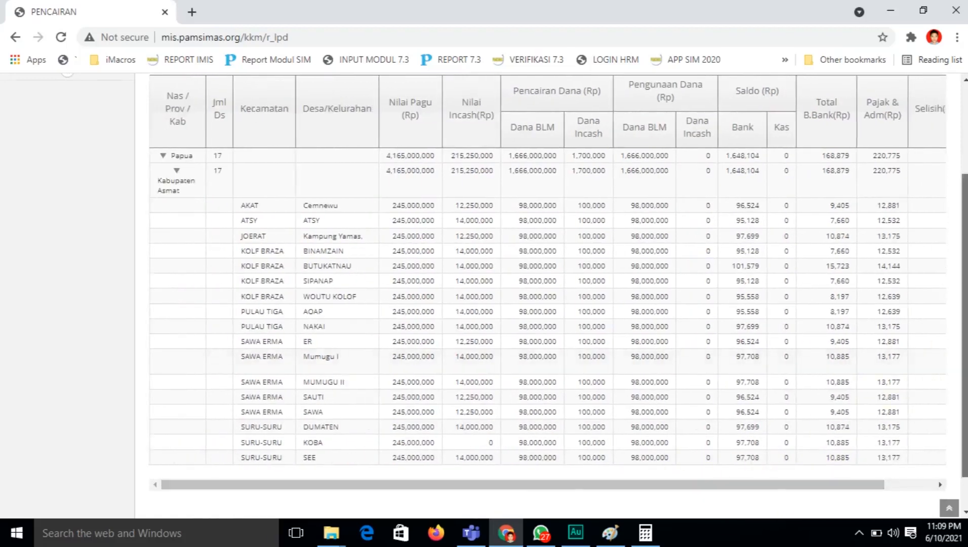
- Filter the KKM financial report by Bulan Laporan Maret
{"action": "left_click_drag", "start_coordinate": [965, 324], "coordinate": [965, 235]}
{"action": "left_click", "coordinate": [397, 183]}
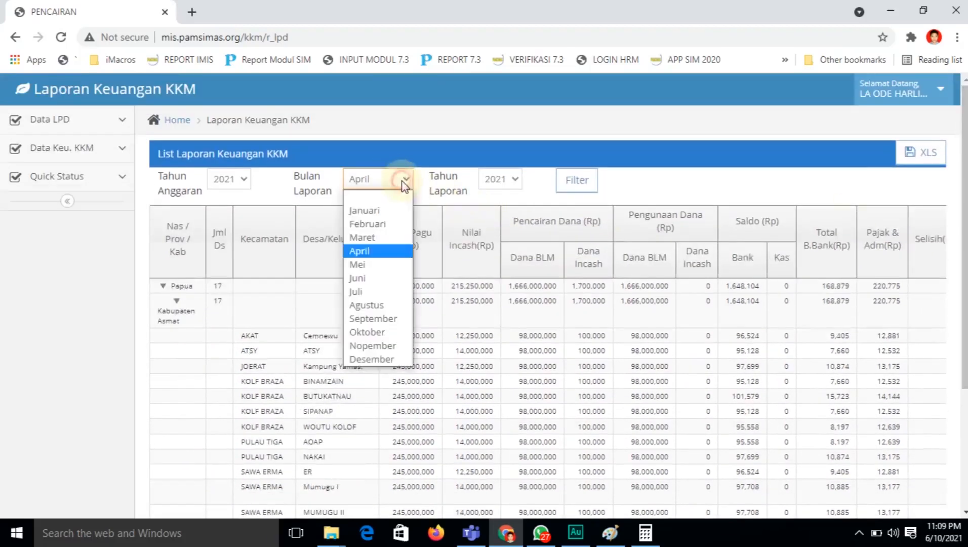
{"action": "left_click", "coordinate": [392, 238]}
{"action": "left_click", "coordinate": [585, 182]}
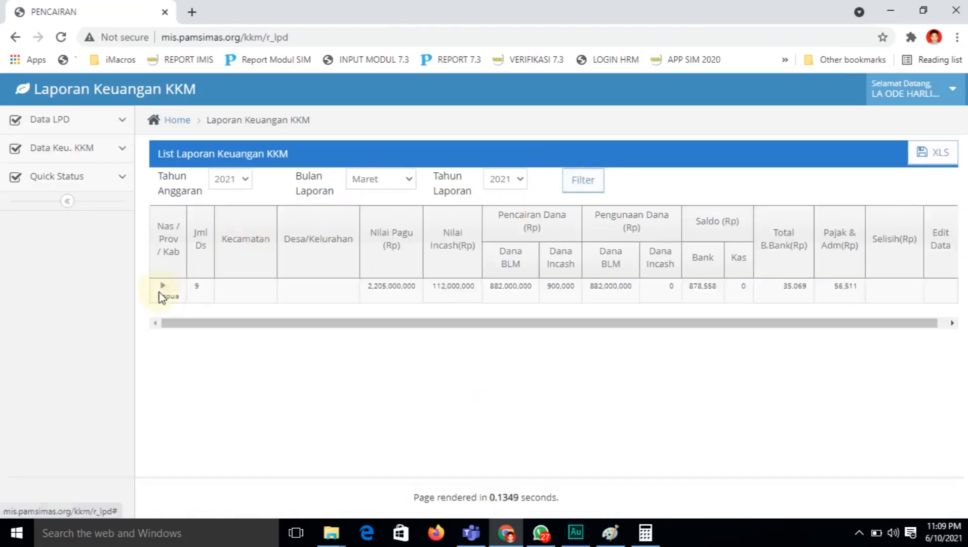
- Expand Papua and Kabupaten Asmat in the March report and examine the village rows across to the Selisih and Edit Data columns
{"action": "left_click", "coordinate": [168, 296]}
{"action": "left_click", "coordinate": [175, 303]}
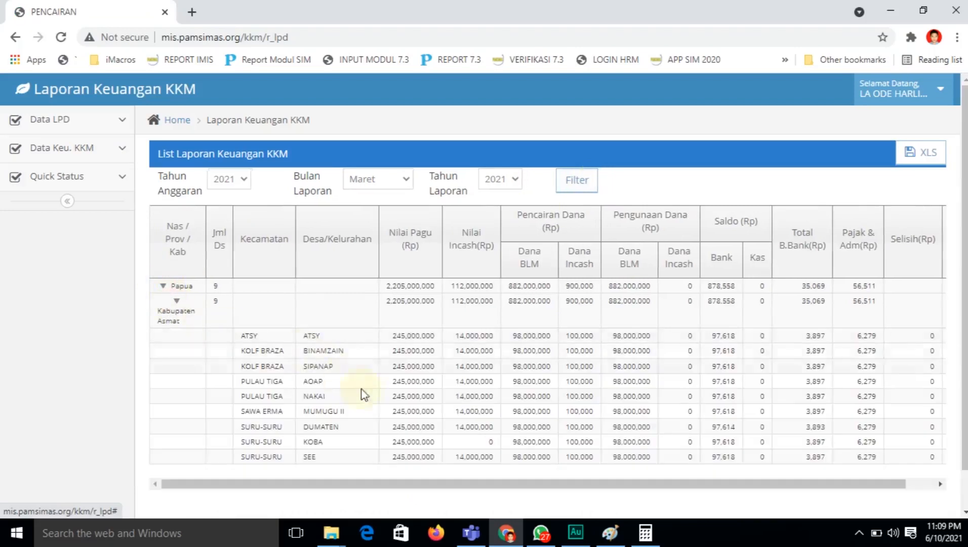
{"action": "left_click_drag", "start_coordinate": [750, 482], "coordinate": [800, 481]}
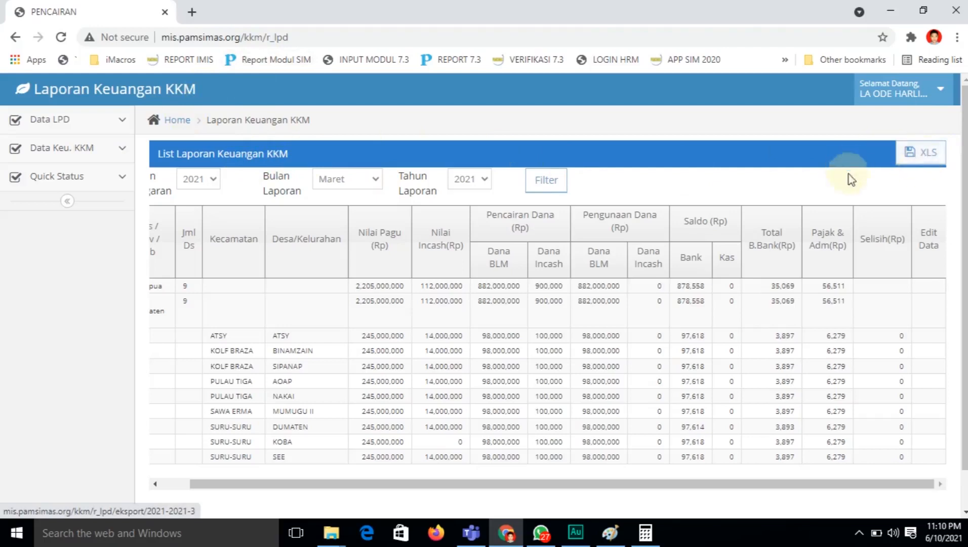
{"action": "left_click", "coordinate": [545, 180]}
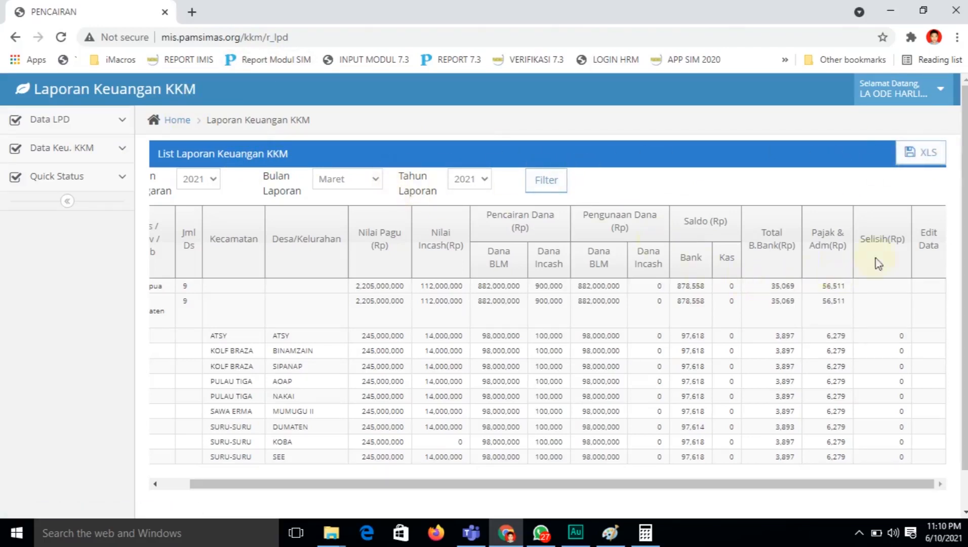
- Filter the report by Bulan Laporan Mei and expand Papua and Kabupaten Asmat to list the villages
{"action": "scroll", "coordinate": [682, 328], "scroll_direction": "down", "scroll_amount": 1}
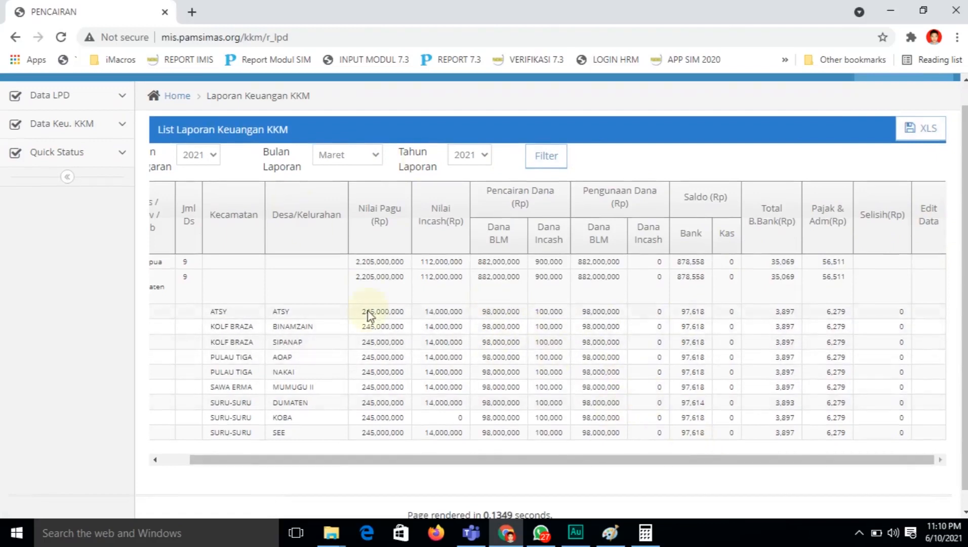
{"action": "left_click", "coordinate": [371, 160]}
{"action": "left_click", "coordinate": [347, 244]}
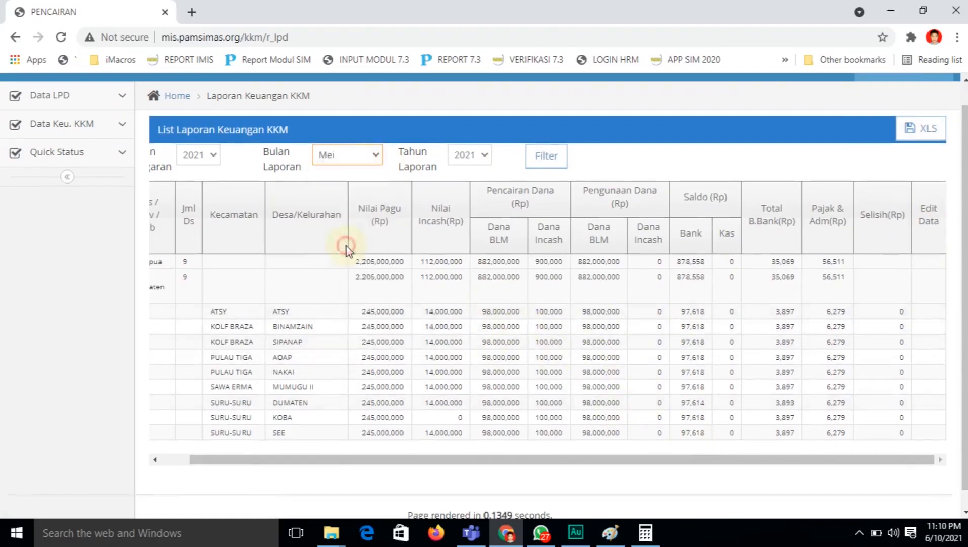
{"action": "left_click", "coordinate": [552, 161]}
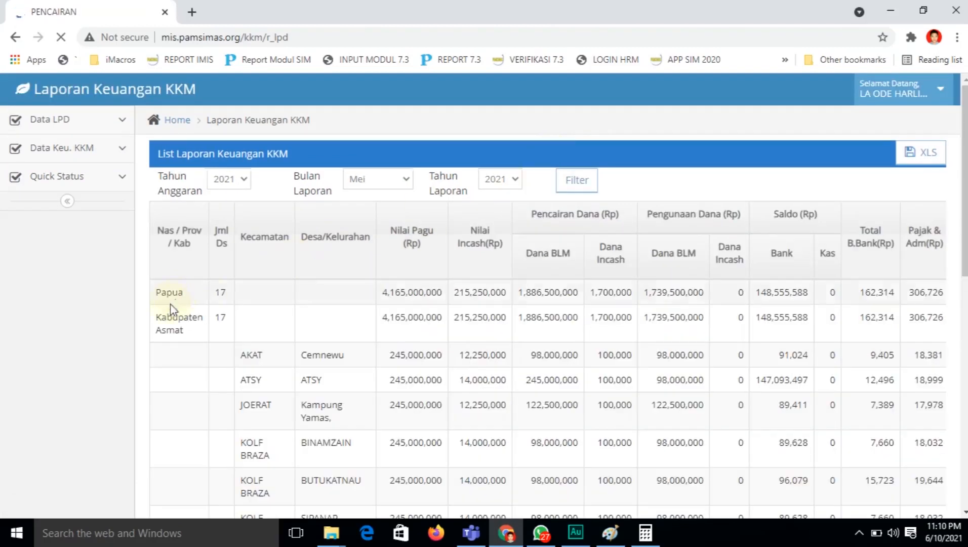
{"action": "left_click", "coordinate": [165, 289]}
{"action": "left_click", "coordinate": [173, 304]}
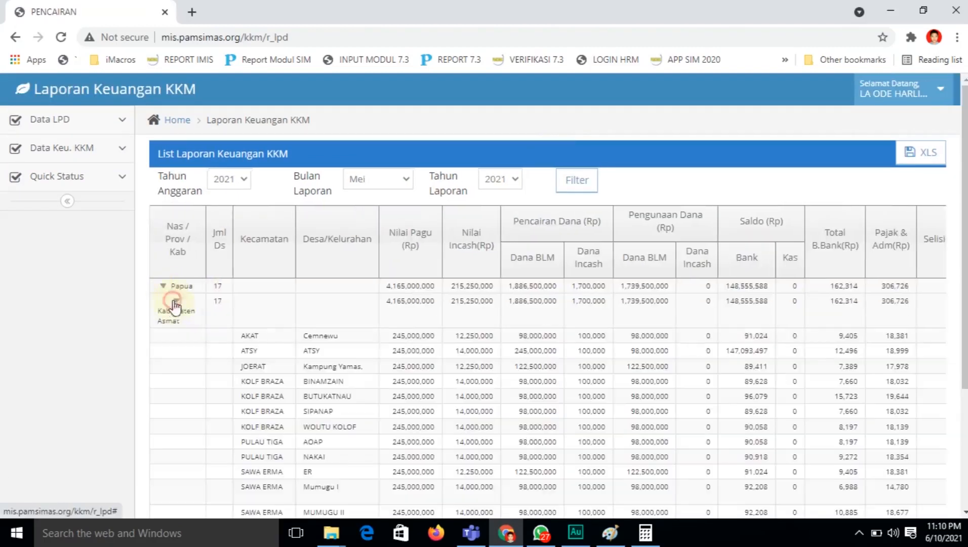
{"action": "scroll", "coordinate": [965, 263], "scroll_direction": "down", "scroll_amount": 1}
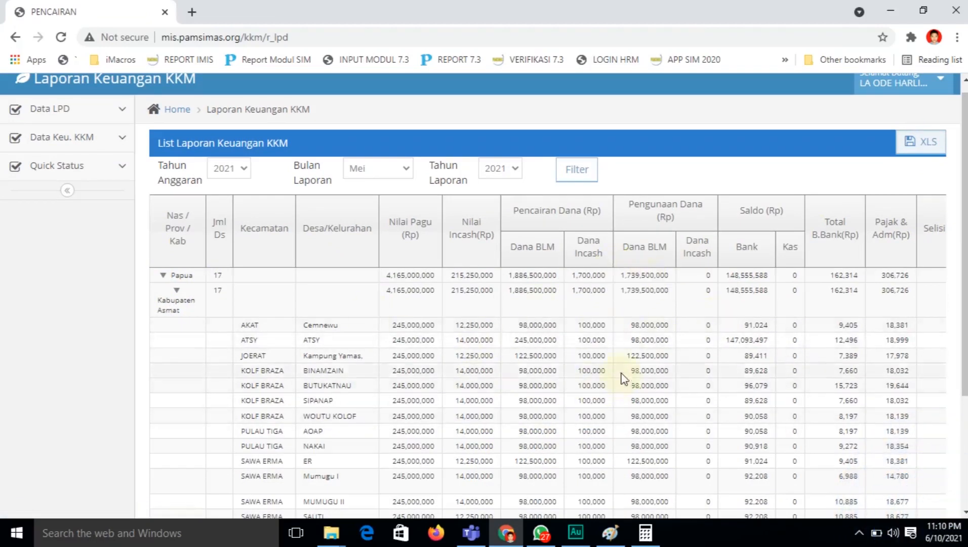
- Export the May report as XLS, open data_laporan_KKM.xls in Excel despite the format mismatch, and enable editing
{"action": "left_click", "coordinate": [934, 144]}
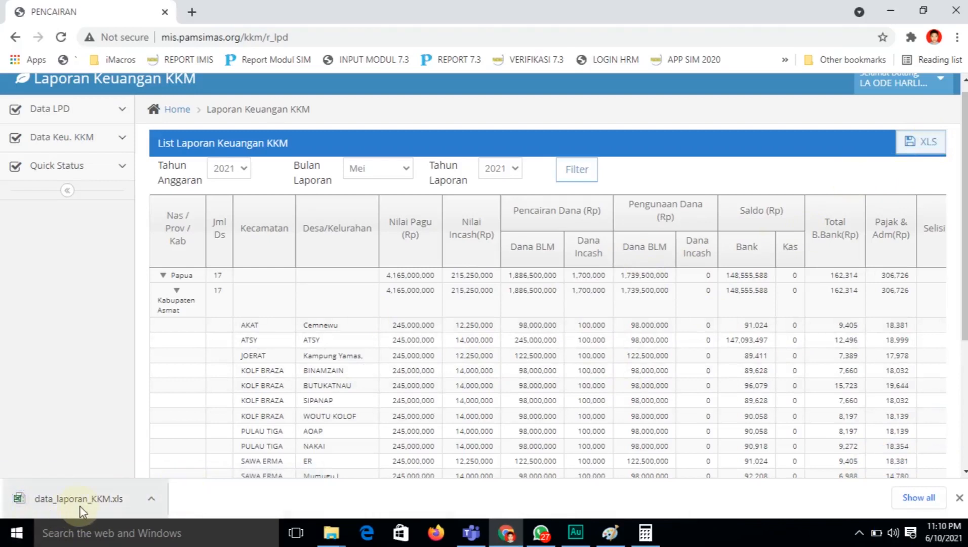
{"action": "left_click", "coordinate": [81, 506]}
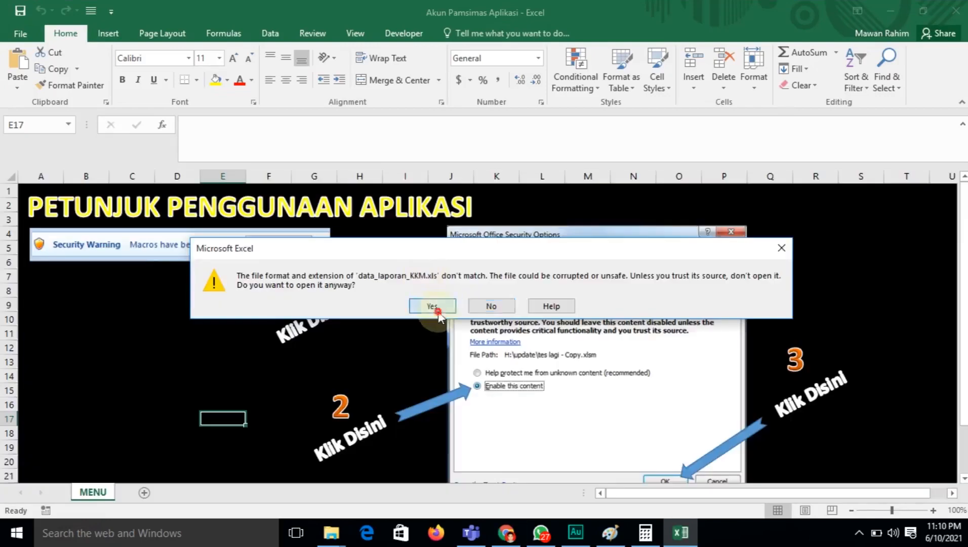
{"action": "left_click", "coordinate": [433, 307]}
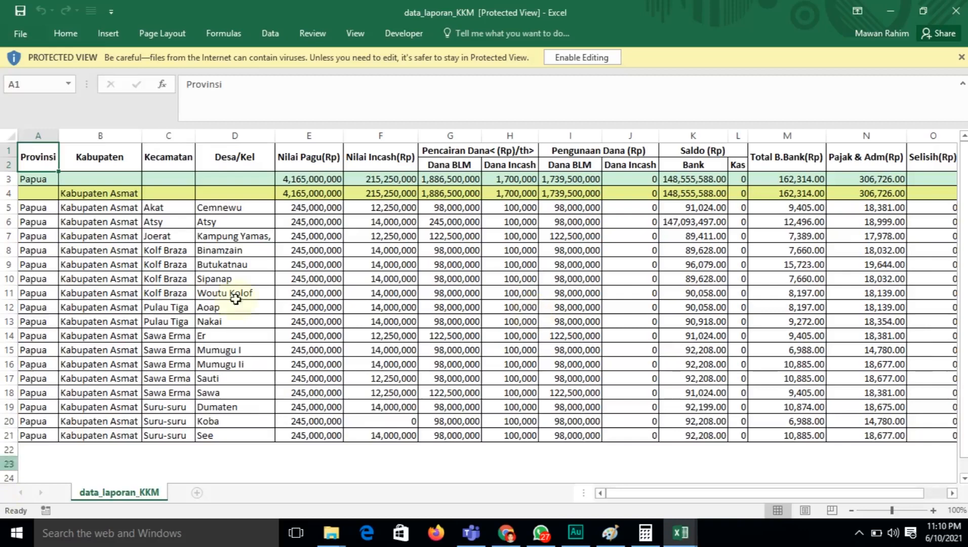
{"action": "left_click", "coordinate": [568, 59]}
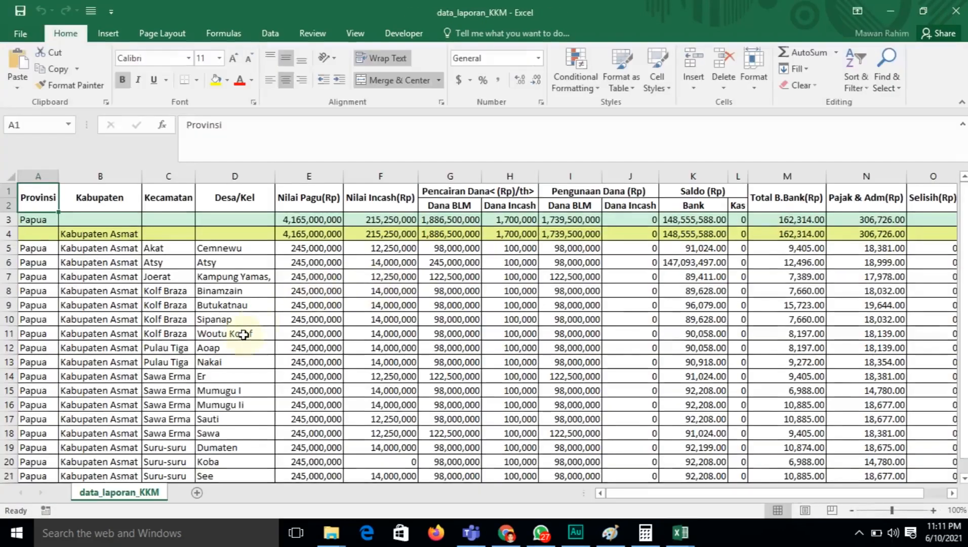
- Check the exported village data against the web report in Chrome and return to the data_laporan_KKM workbook in Excel
{"action": "left_click", "coordinate": [244, 335]}
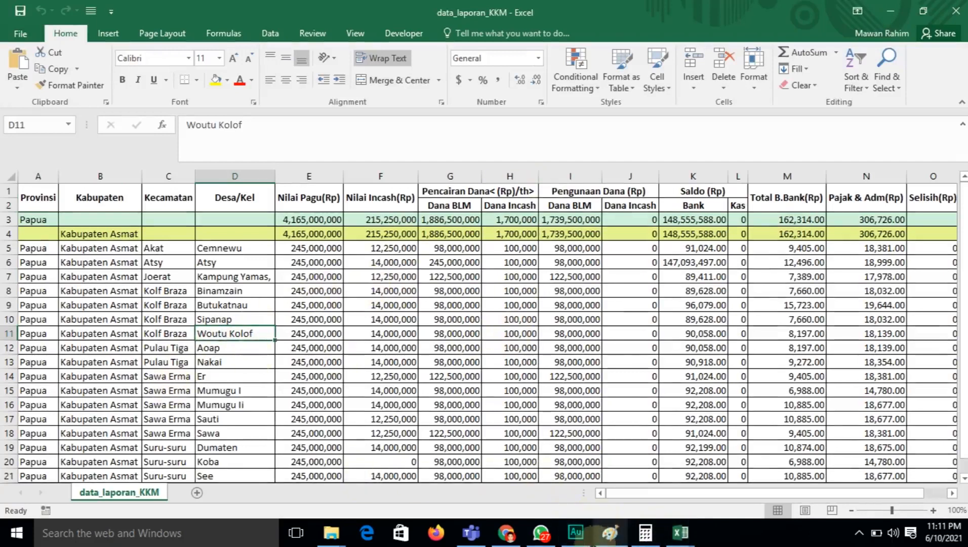
{"action": "left_click", "coordinate": [508, 529]}
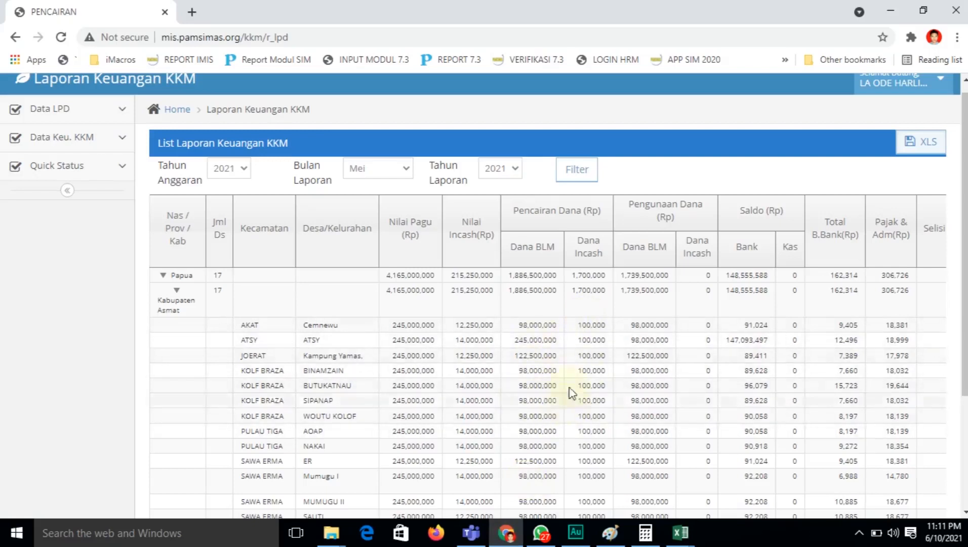
{"action": "left_click", "coordinate": [681, 532]}
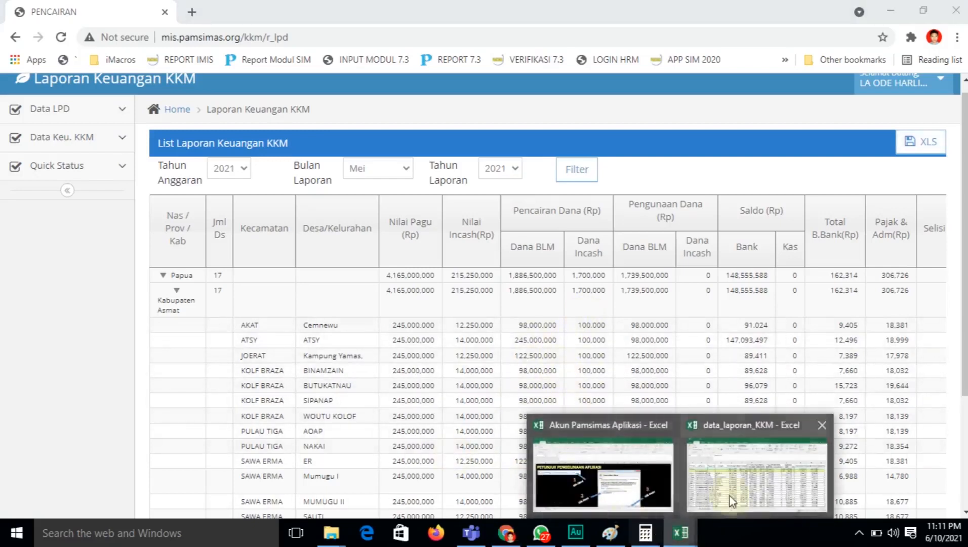
{"action": "left_click", "coordinate": [758, 476]}
{"action": "left_click", "coordinate": [230, 305]}
{"action": "scroll", "coordinate": [218, 400], "scroll_direction": "down", "scroll_amount": 1}
{"action": "scroll", "coordinate": [223, 407], "scroll_direction": "up", "scroll_amount": 1}
{"action": "left_click", "coordinate": [392, 267]}
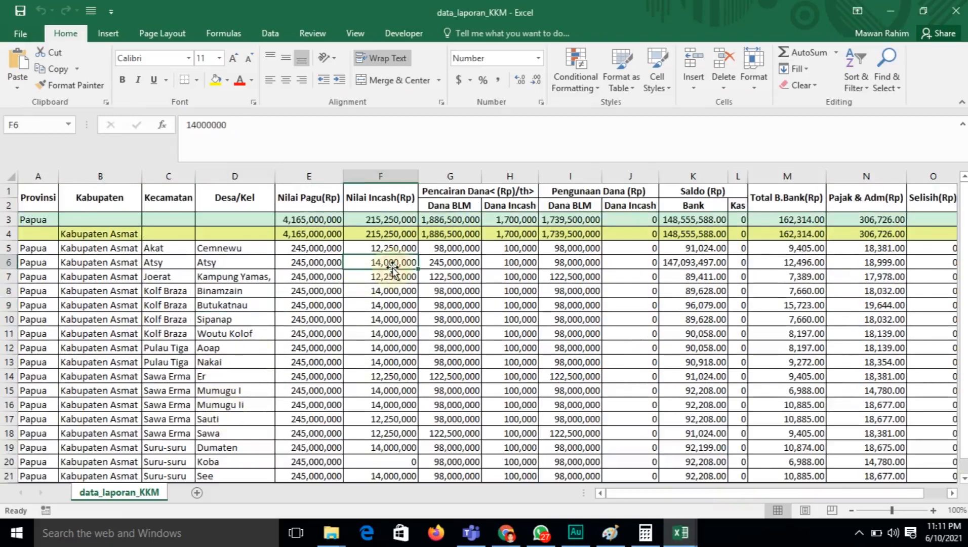
- Examine the Atsy row across to the Selisih column in data_laporan_KKM and return to the row's first cell
{"action": "key", "text": "Right"}
{"action": "key", "text": "Right"}
{"action": "key", "text": "Right"}
{"action": "key", "text": "Right"}
{"action": "key", "text": "Right"}
{"action": "key", "text": "Right"}
{"action": "key", "text": "Right"}
{"action": "key", "text": "Right"}
{"action": "key", "text": "Right"}
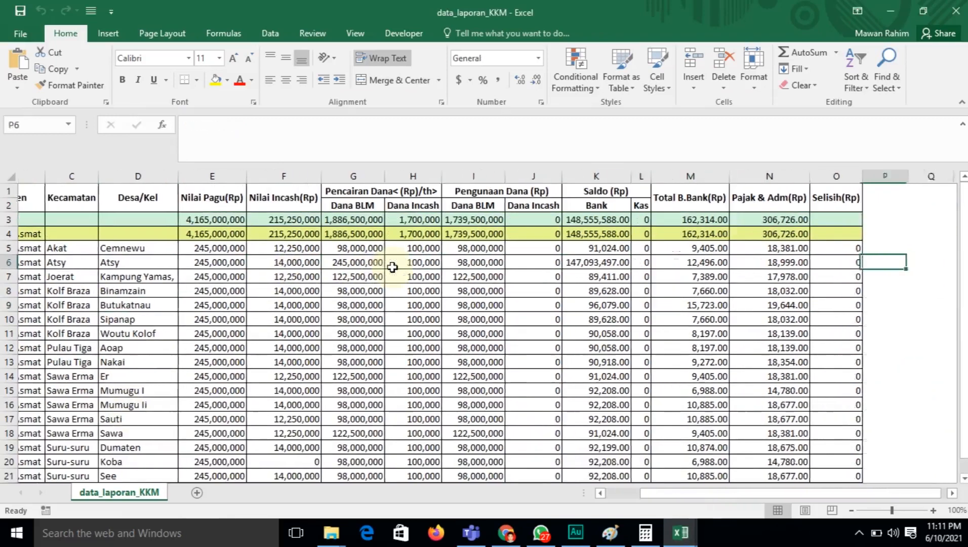
{"action": "key", "text": "Left"}
{"action": "key", "text": "Left"}
{"action": "key", "text": "Home"}
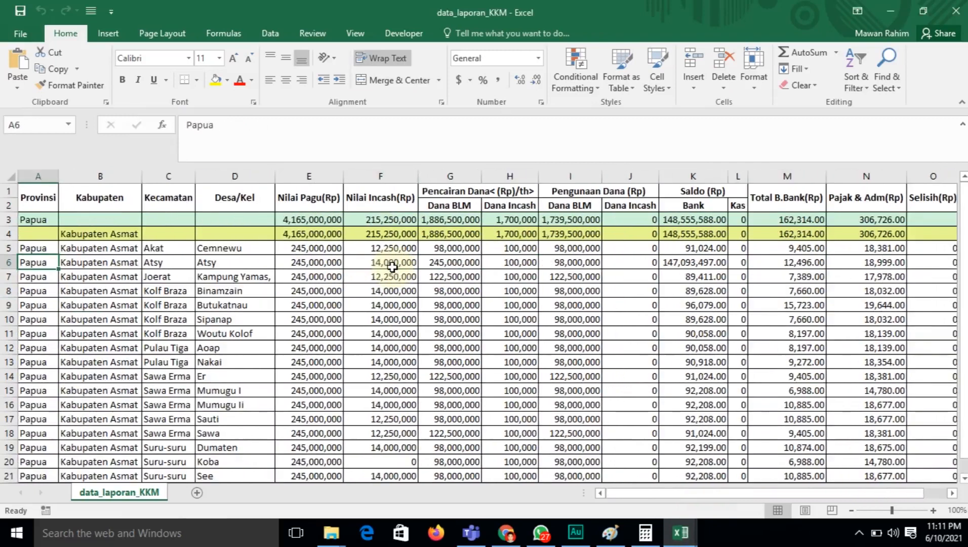
- Switch to Chrome and filter the KKM report by Bulan Laporan April
{"action": "left_click", "coordinate": [506, 533]}
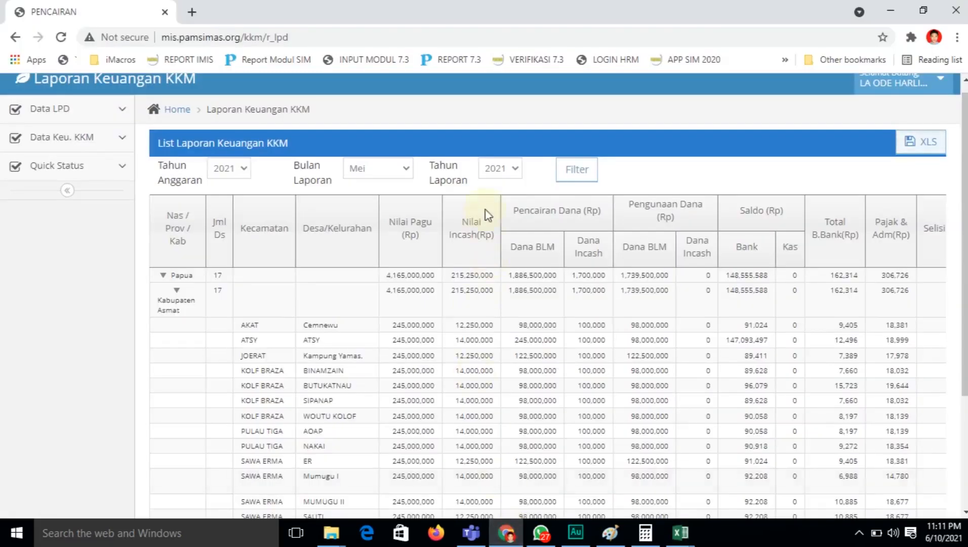
{"action": "left_click", "coordinate": [406, 168]}
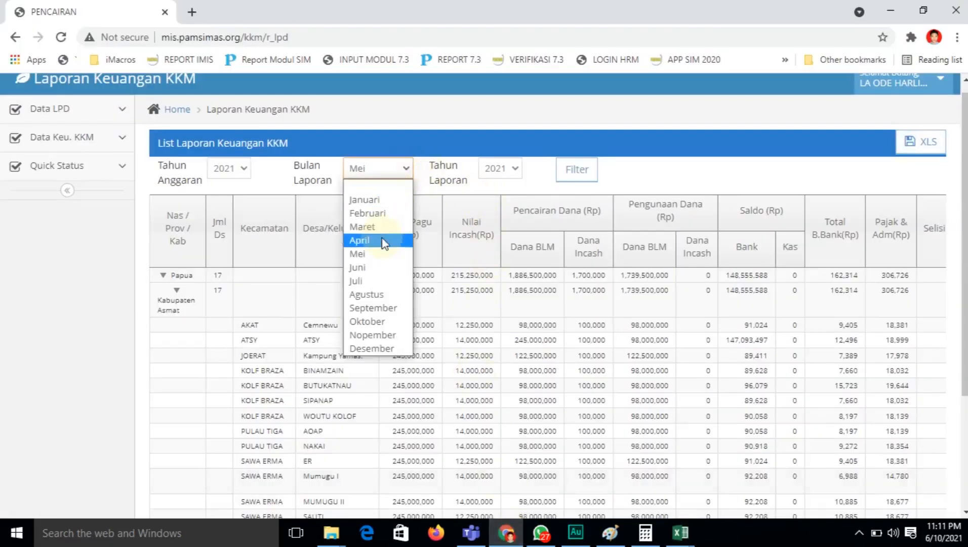
{"action": "left_click", "coordinate": [384, 241]}
{"action": "left_click", "coordinate": [582, 170]}
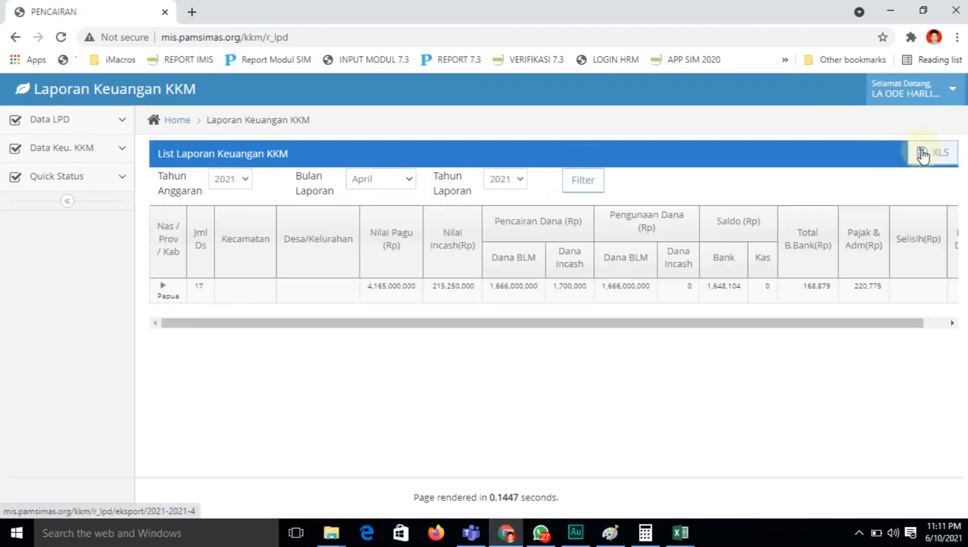
- Export the April report as XLS and open the downloaded workbook in Excel despite the format mismatch
{"action": "left_click", "coordinate": [935, 162]}
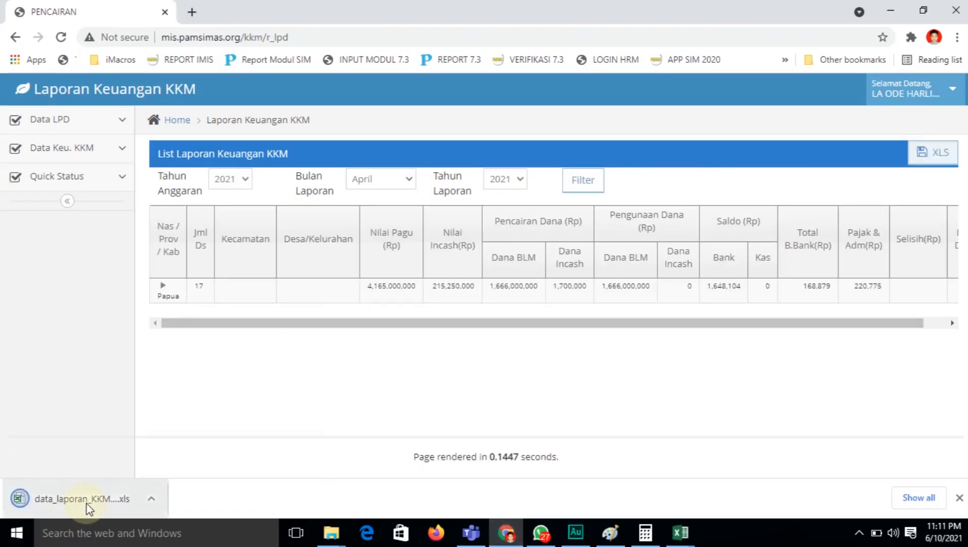
{"action": "left_click", "coordinate": [89, 506]}
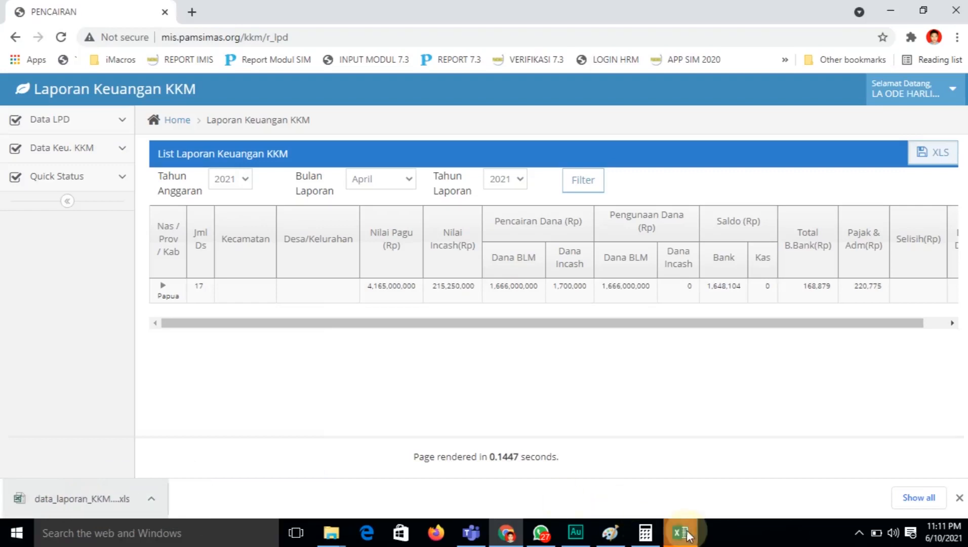
{"action": "mouse_move", "coordinate": [687, 534]}
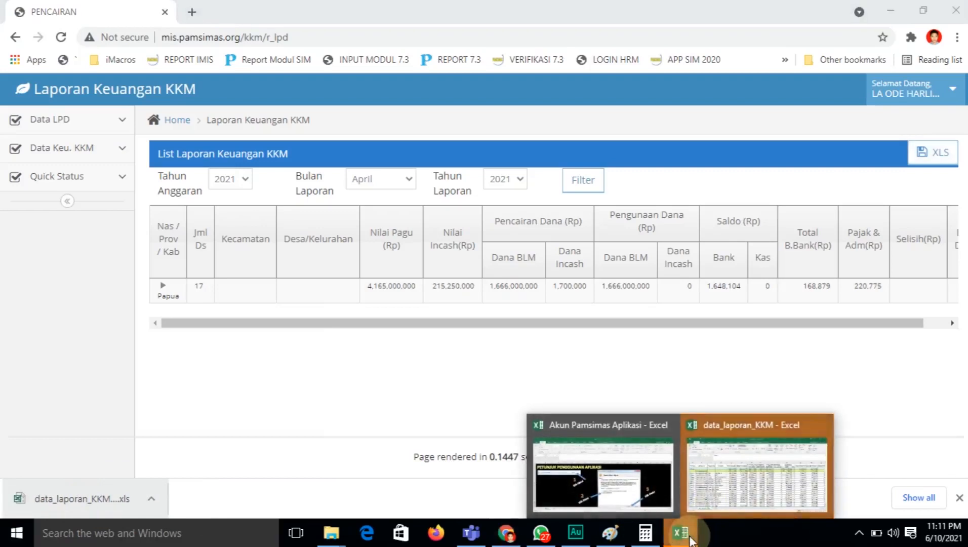
{"action": "left_click", "coordinate": [731, 499]}
{"action": "left_click", "coordinate": [441, 306]}
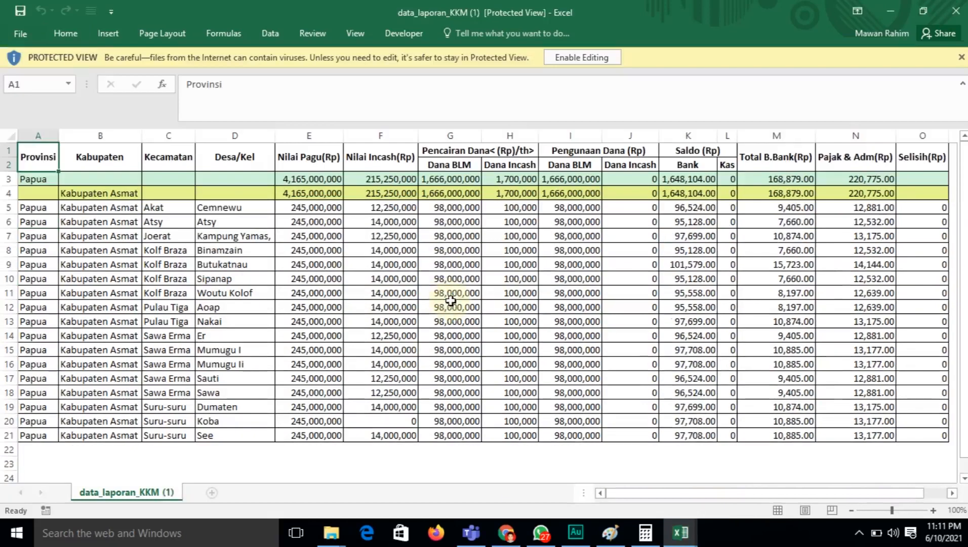
{"action": "left_click", "coordinate": [231, 322]}
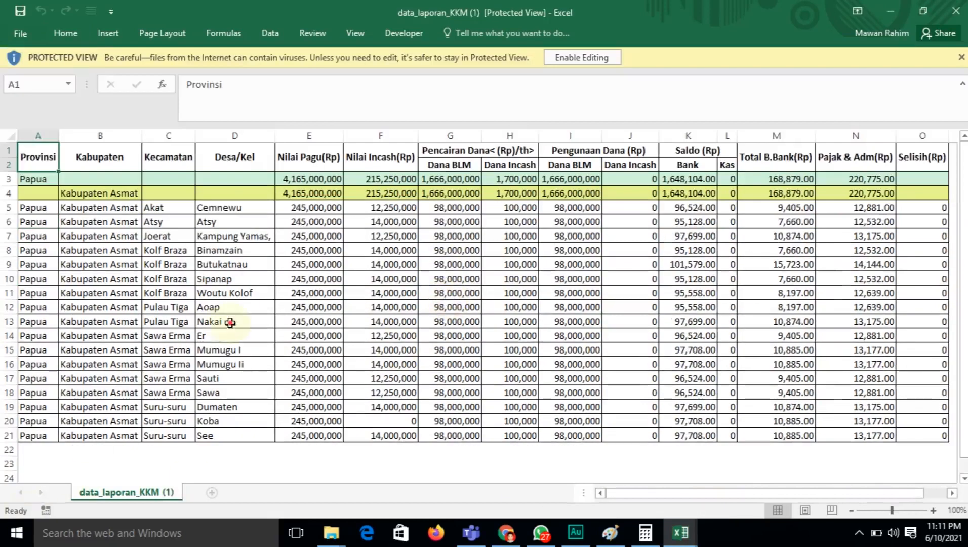
- Minimize both exported workbooks to return to Chrome and open Report QS Keu KKM under Quick Status
{"action": "left_click", "coordinate": [887, 10]}
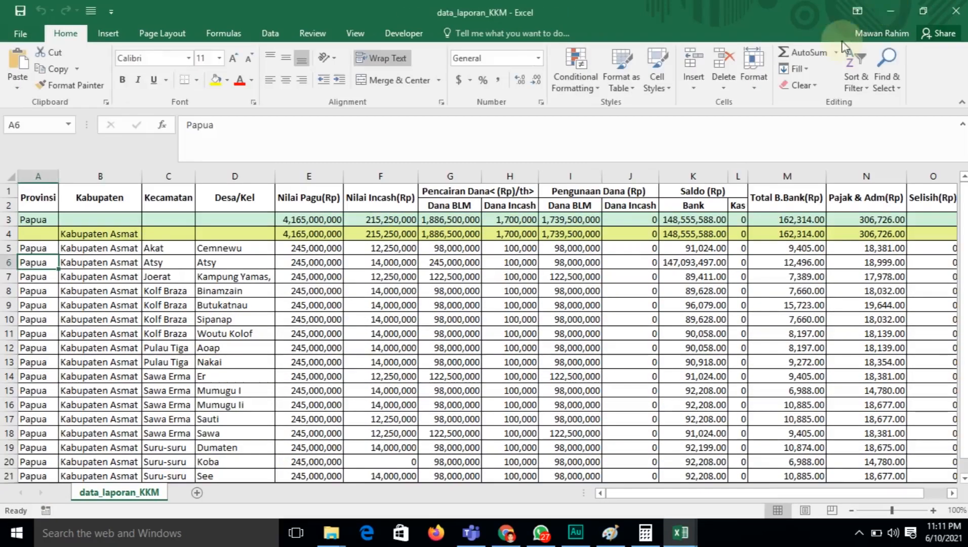
{"action": "left_click", "coordinate": [892, 9]}
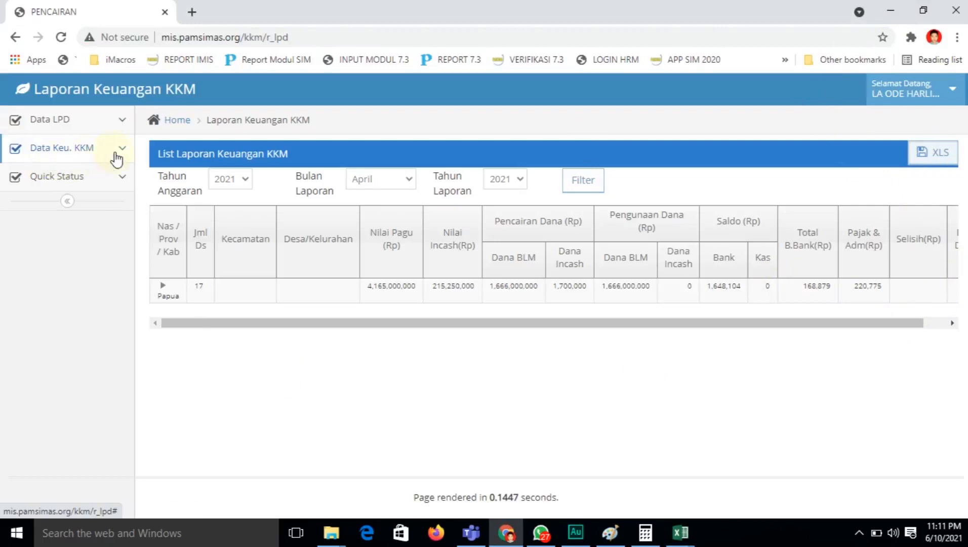
{"action": "left_click", "coordinate": [119, 154]}
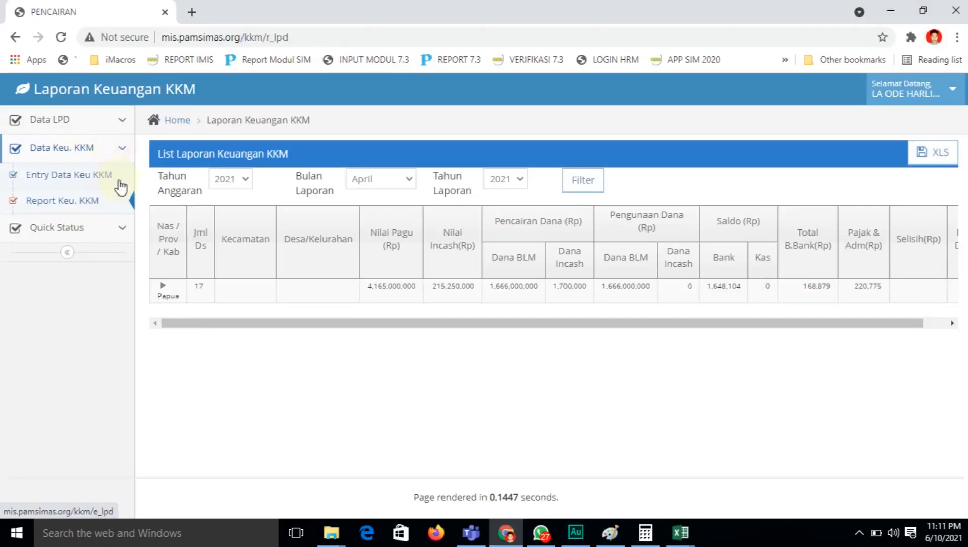
{"action": "left_click", "coordinate": [122, 237]}
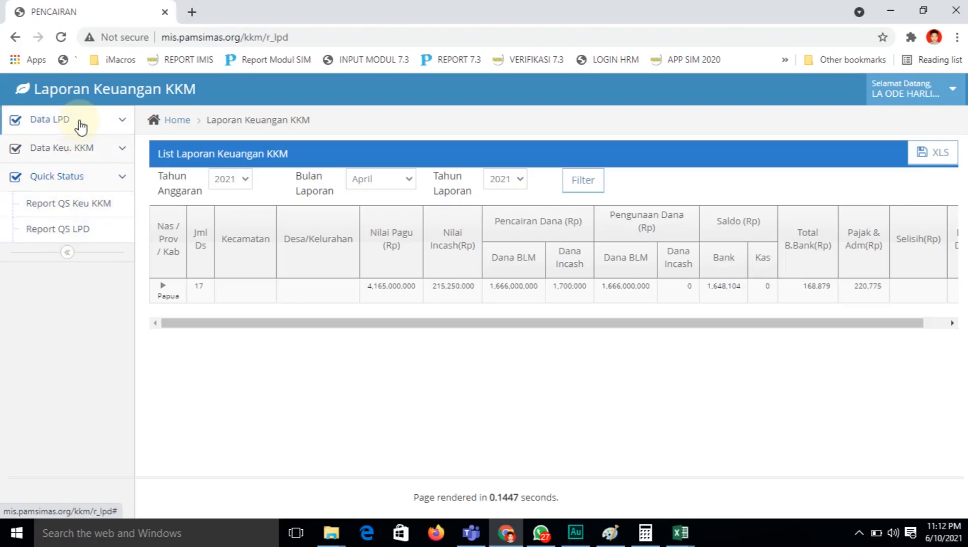
{"action": "left_click", "coordinate": [79, 213]}
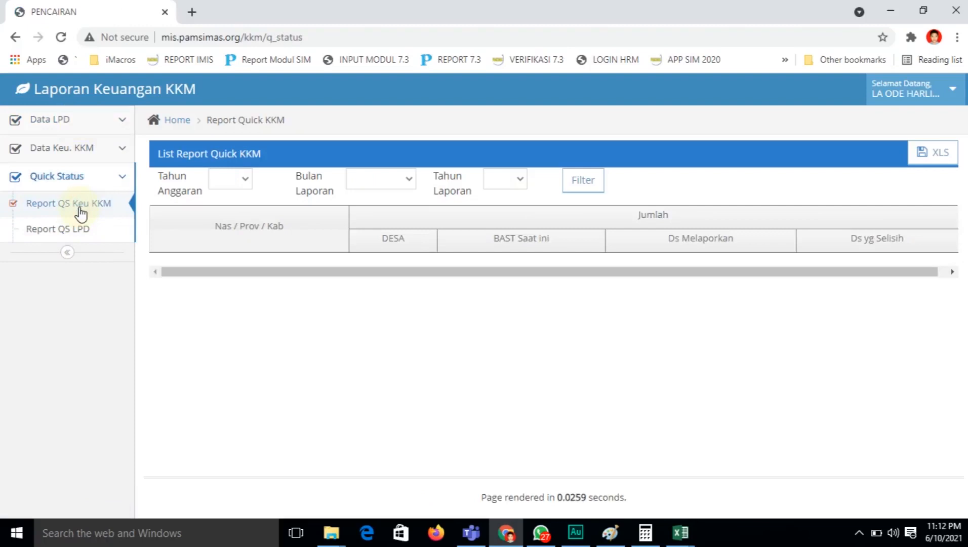
- Filter the Quick KKM report by Tahun Anggaran 2021, Bulan Laporan Mei and Tahun Laporan 2020
{"action": "left_click_drag", "start_coordinate": [302, 272], "coordinate": [236, 285]}
{"action": "left_click", "coordinate": [241, 188]}
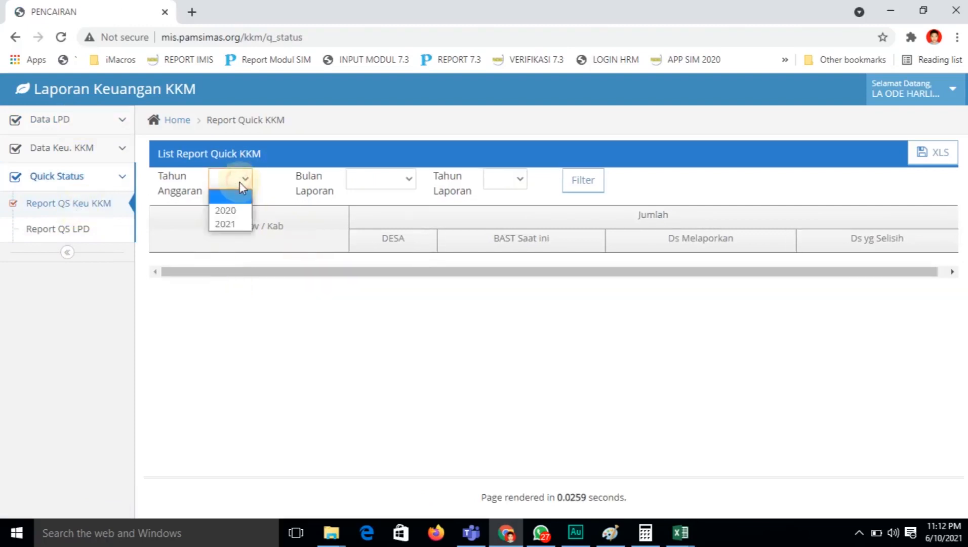
{"action": "left_click", "coordinate": [243, 223]}
{"action": "left_click", "coordinate": [385, 185]}
{"action": "left_click", "coordinate": [385, 265]}
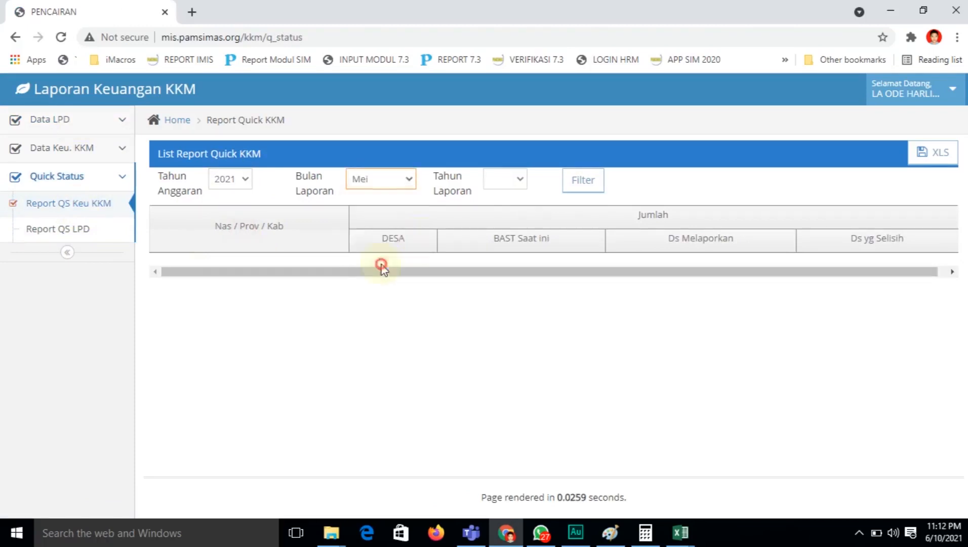
{"action": "left_click", "coordinate": [507, 180]}
{"action": "left_click", "coordinate": [514, 209]}
{"action": "left_click", "coordinate": [579, 182]}
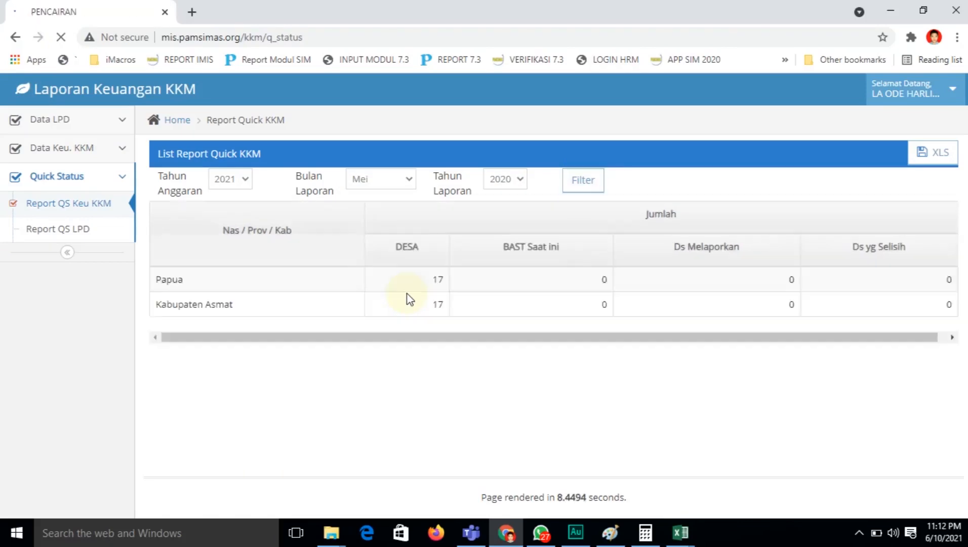
- Expand Papua in the Quick KKM report and review the Kabupaten Asmat row across to Ds yg Selisih
{"action": "left_click", "coordinate": [164, 262]}
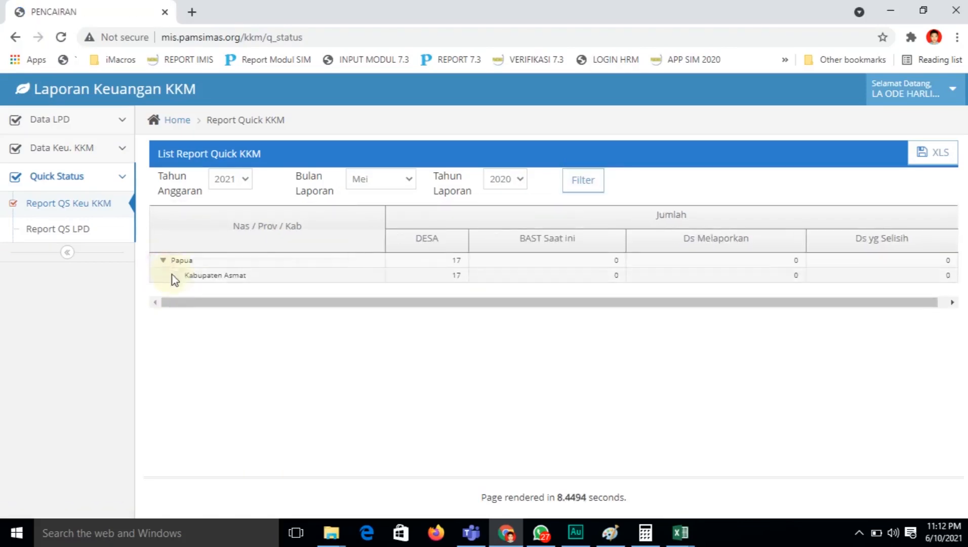
{"action": "left_click_drag", "start_coordinate": [186, 303], "coordinate": [282, 308]}
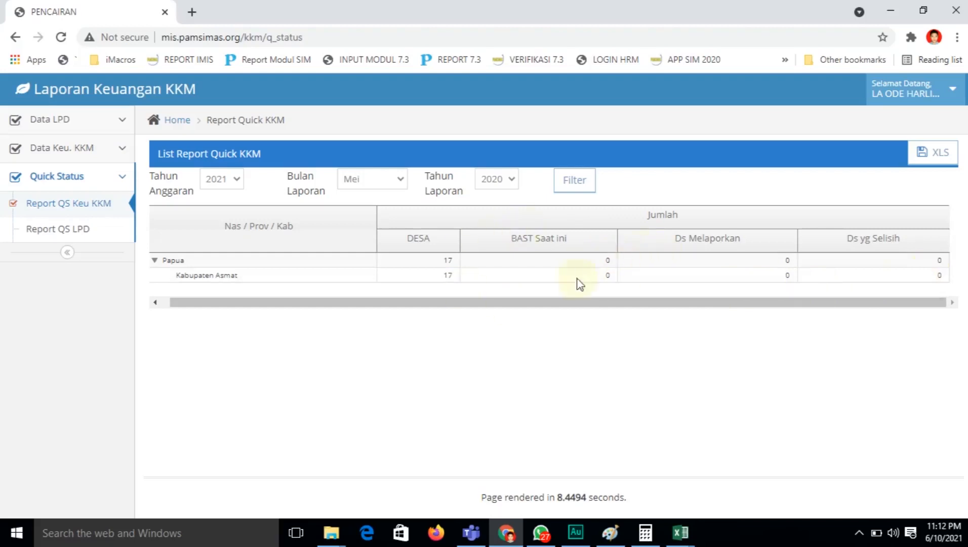
{"action": "left_click", "coordinate": [546, 302]}
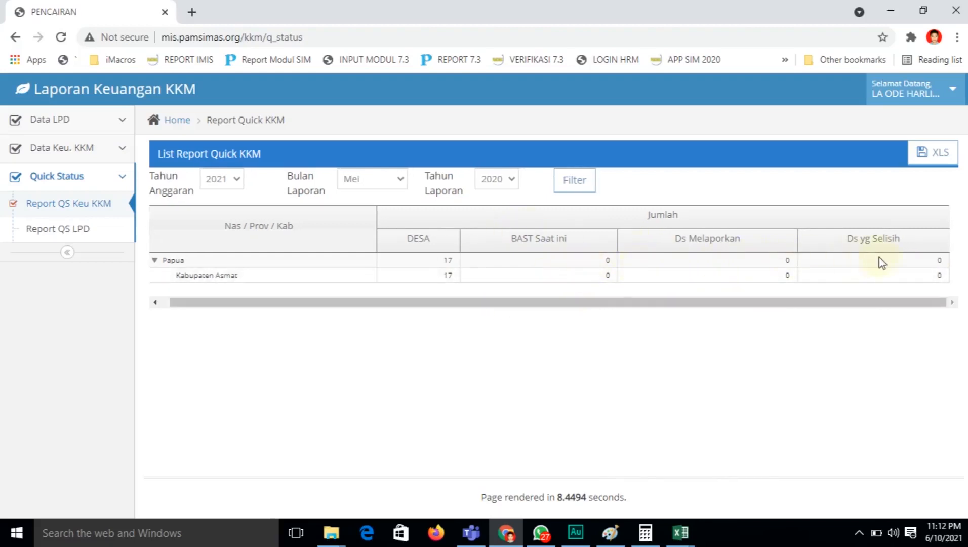
- Change Tahun Laporan to 2021, filter the Quick KKM report again and expand Papua
{"action": "left_click", "coordinate": [511, 180]}
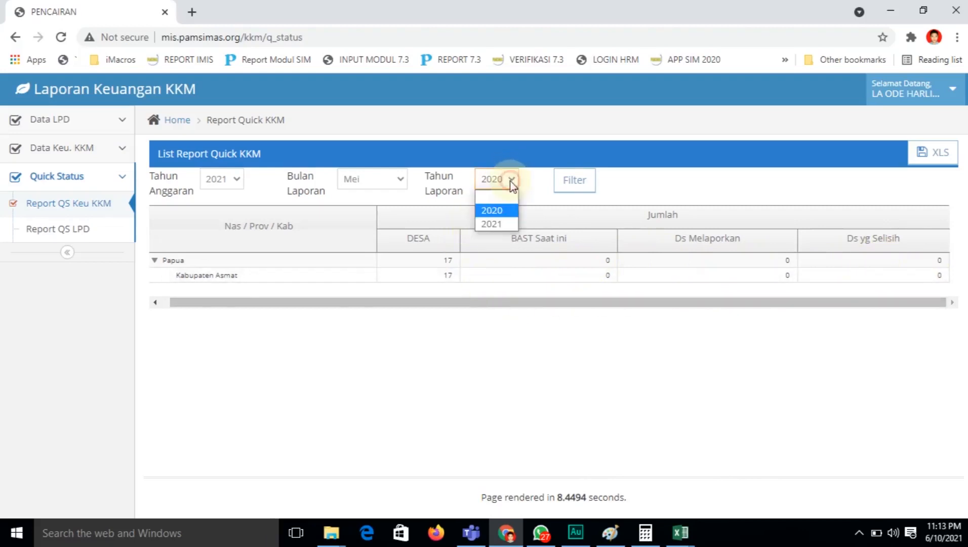
{"action": "left_click", "coordinate": [509, 223]}
{"action": "left_click", "coordinate": [581, 189]}
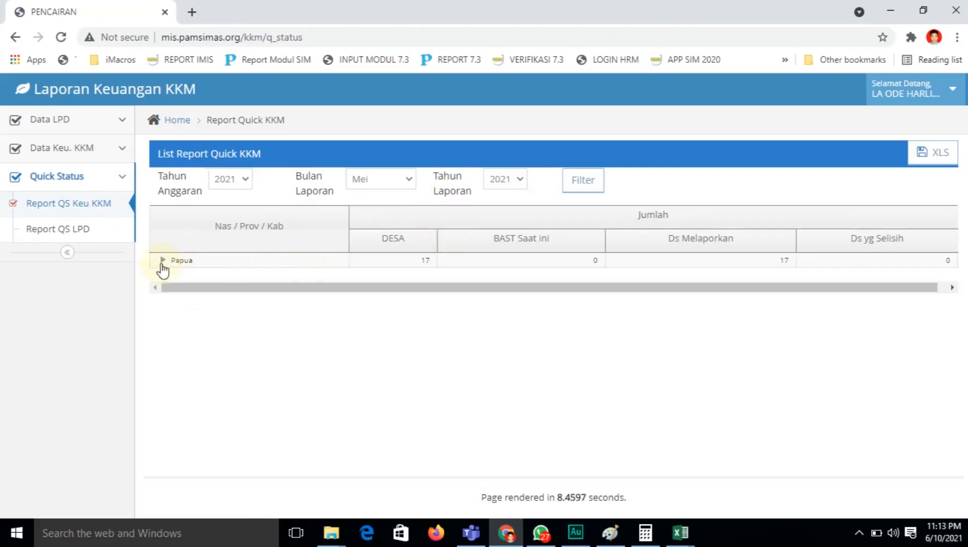
{"action": "left_click", "coordinate": [162, 261]}
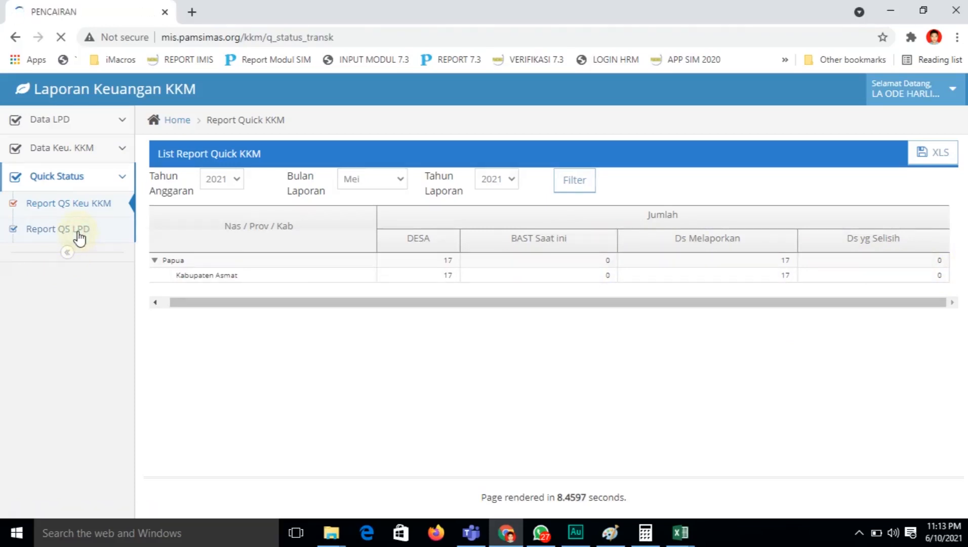
- Open Report QS LPD, set Tahun Anggaran to 2021, and expand Papua and Kabupaten Asmat to list the villages
{"action": "left_click", "coordinate": [292, 188]}
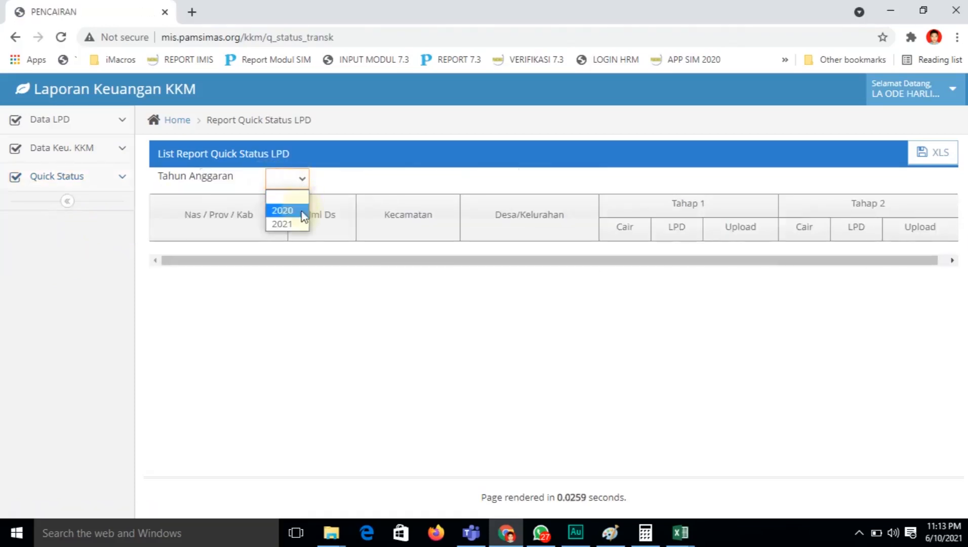
{"action": "left_click", "coordinate": [302, 223]}
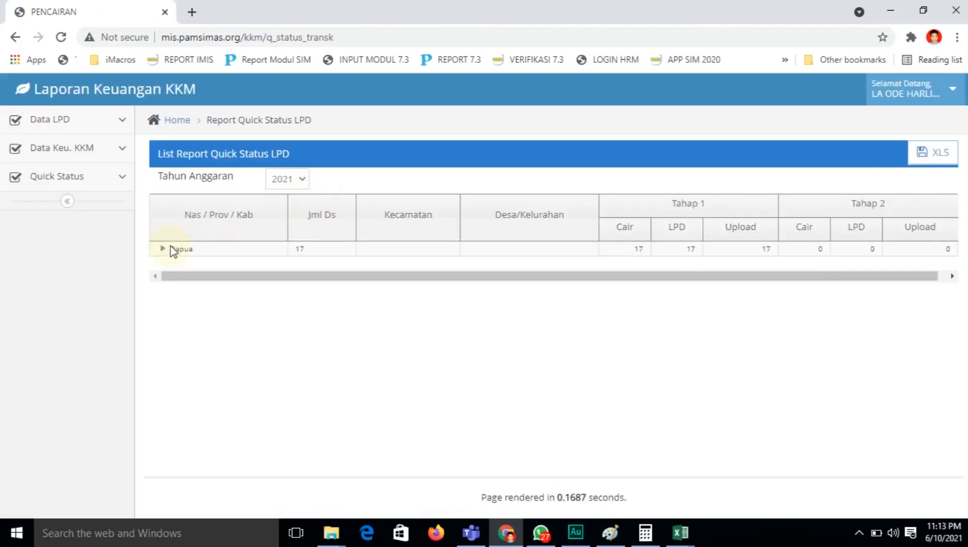
{"action": "left_click", "coordinate": [171, 249]}
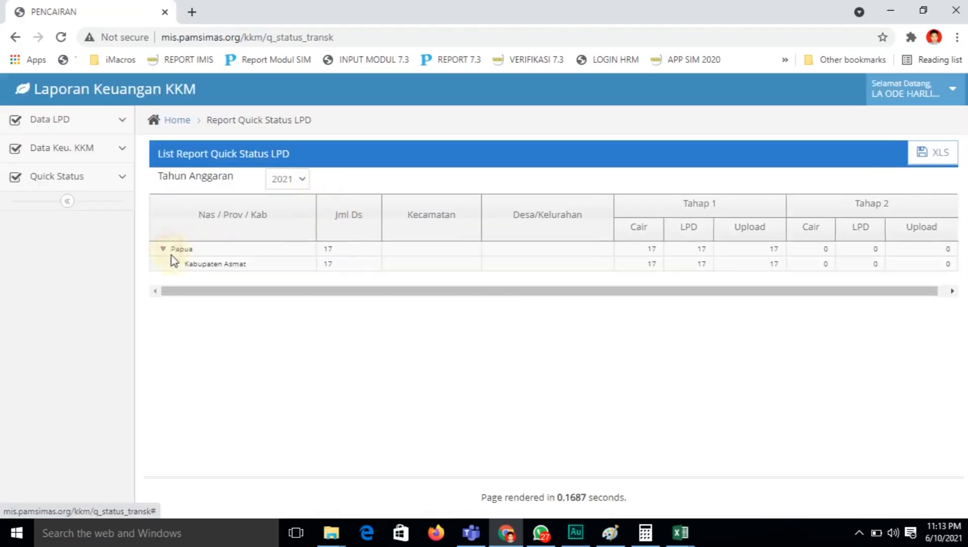
{"action": "left_click", "coordinate": [178, 265]}
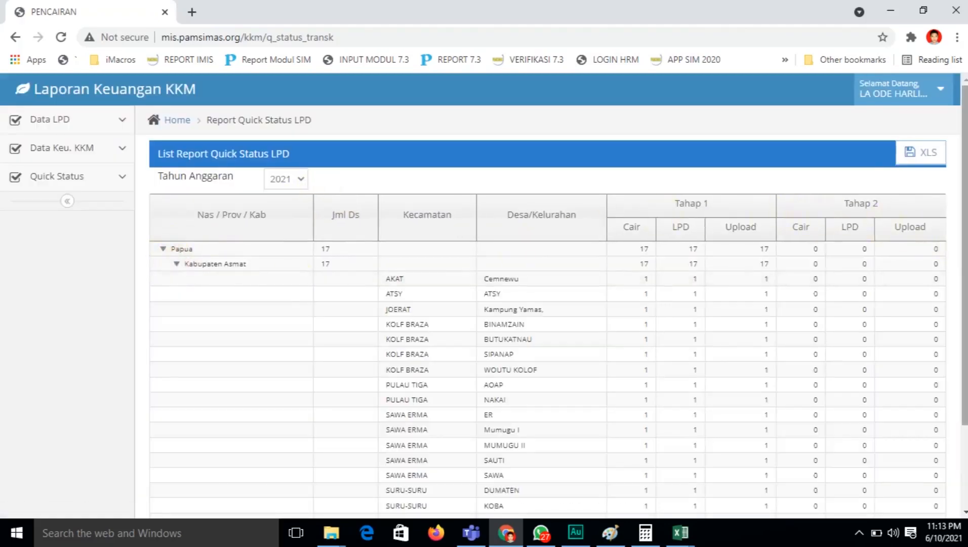
- Export the 2021 Quick Status LPD report to Excel and open the downloaded data_qs_trasaksi.xls in a maximized window
{"action": "scroll", "coordinate": [896, 405], "scroll_direction": "down", "scroll_amount": 2}
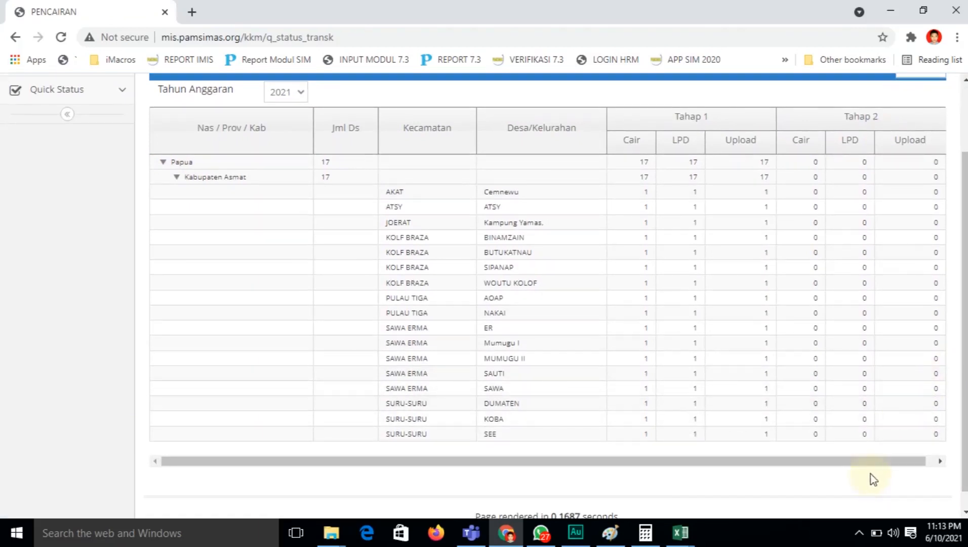
{"action": "left_click_drag", "start_coordinate": [884, 467], "coordinate": [897, 465]}
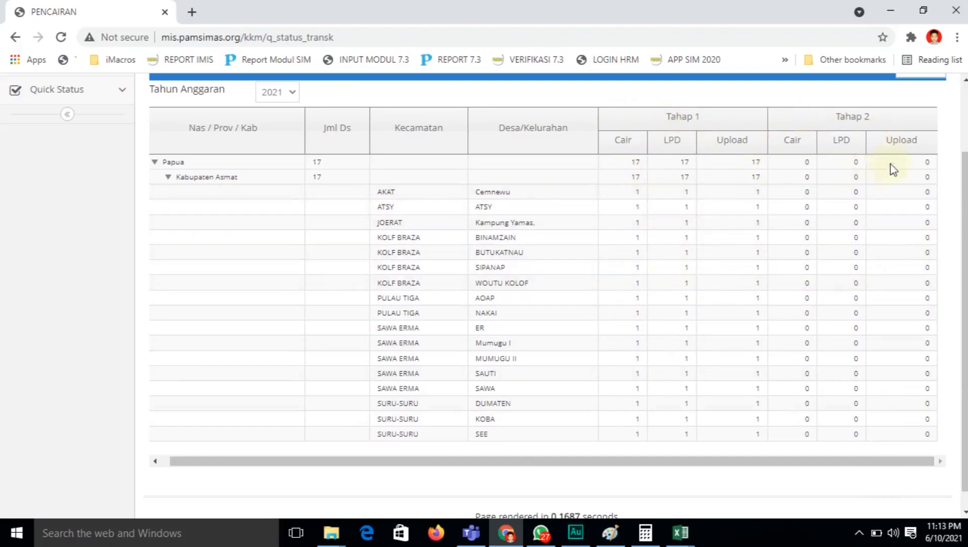
{"action": "scroll", "coordinate": [964, 255], "scroll_direction": "up", "scroll_amount": 2}
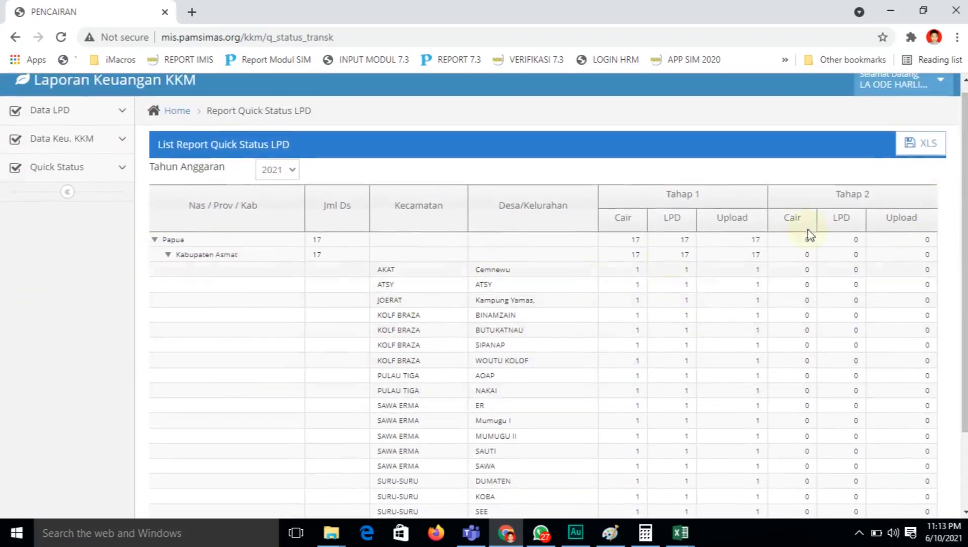
{"action": "scroll", "coordinate": [402, 266], "scroll_direction": "down", "scroll_amount": 1}
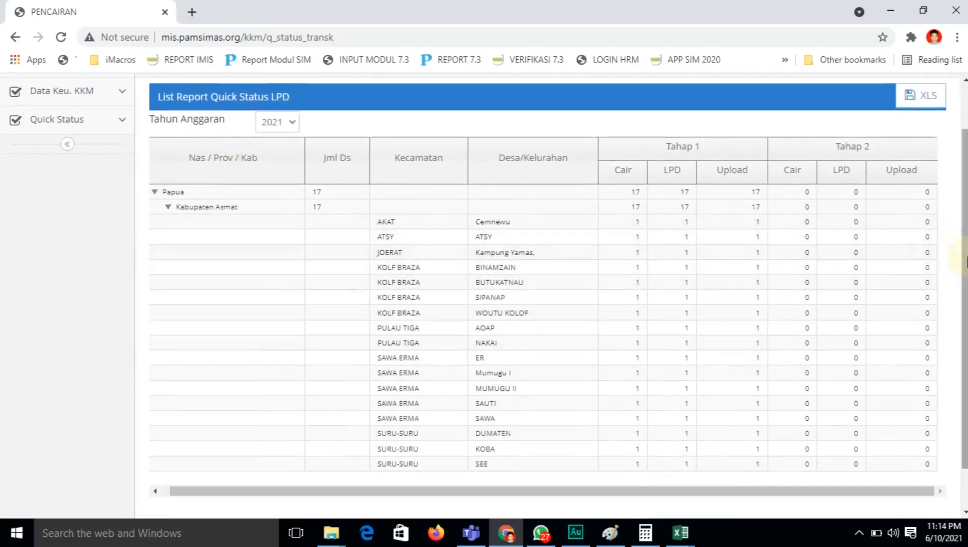
{"action": "scroll", "coordinate": [965, 299], "scroll_direction": "down", "scroll_amount": 1}
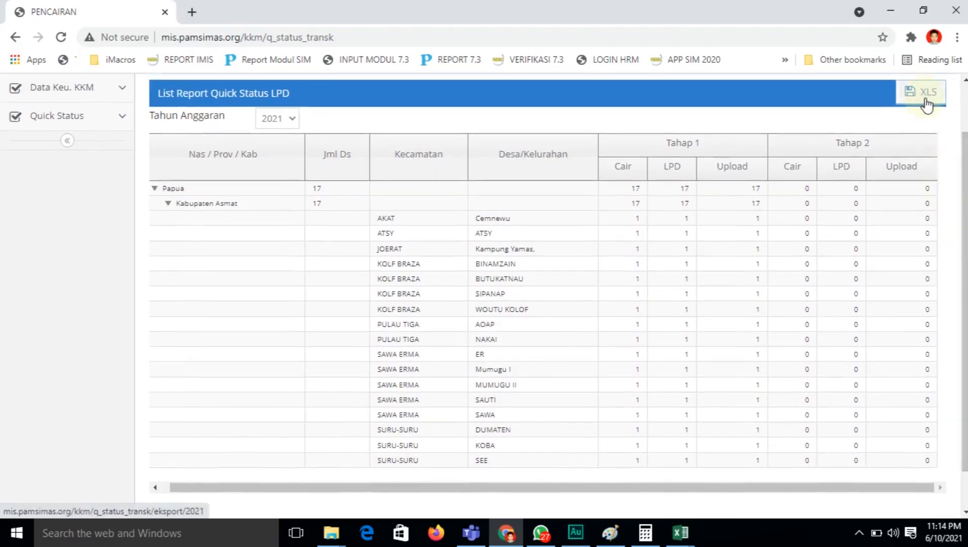
{"action": "left_click", "coordinate": [926, 105]}
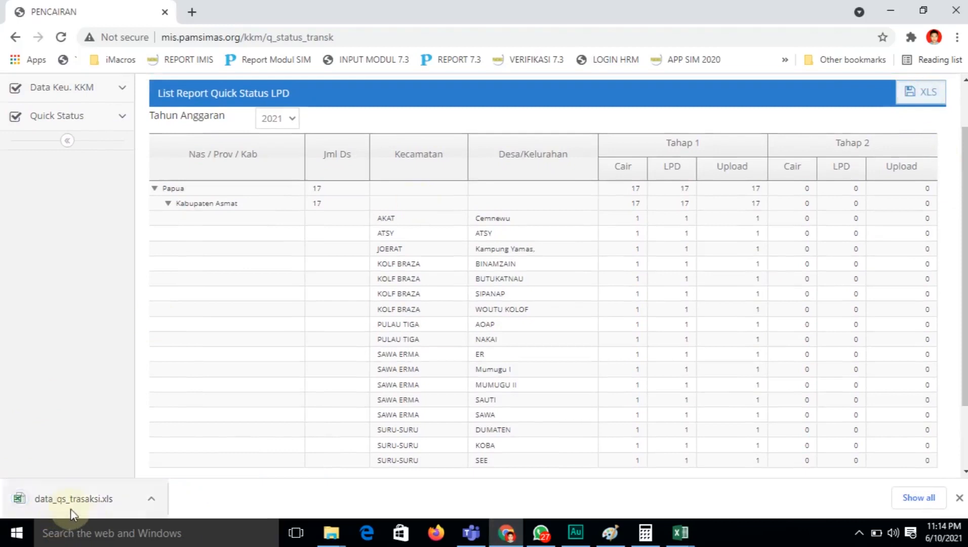
{"action": "left_click", "coordinate": [86, 509]}
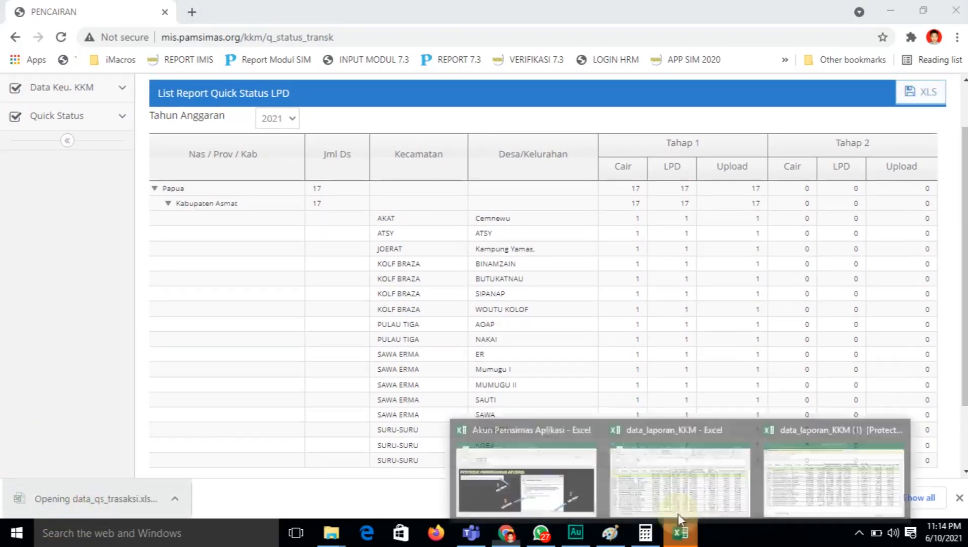
{"action": "left_click", "coordinate": [451, 310]}
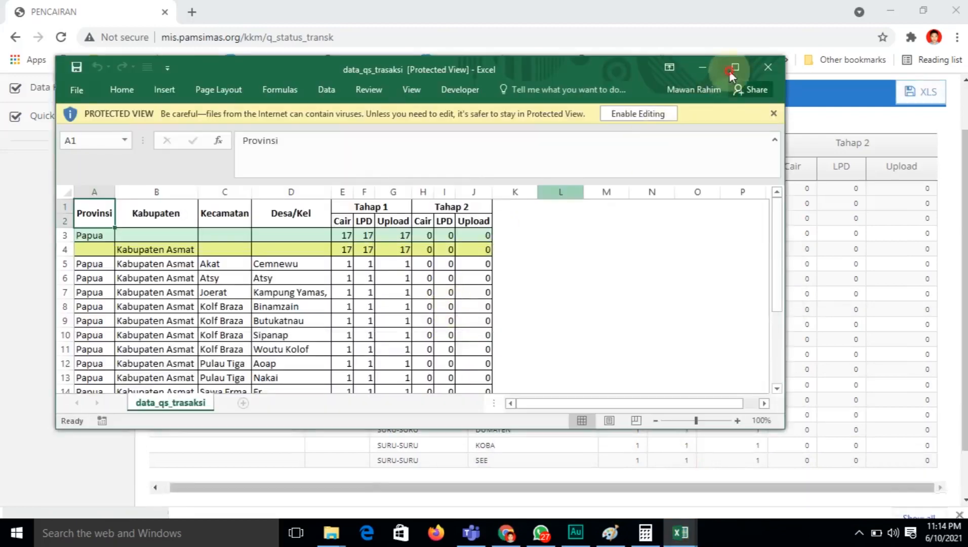
{"action": "left_click", "coordinate": [731, 68]}
{"action": "left_click", "coordinate": [161, 237]}
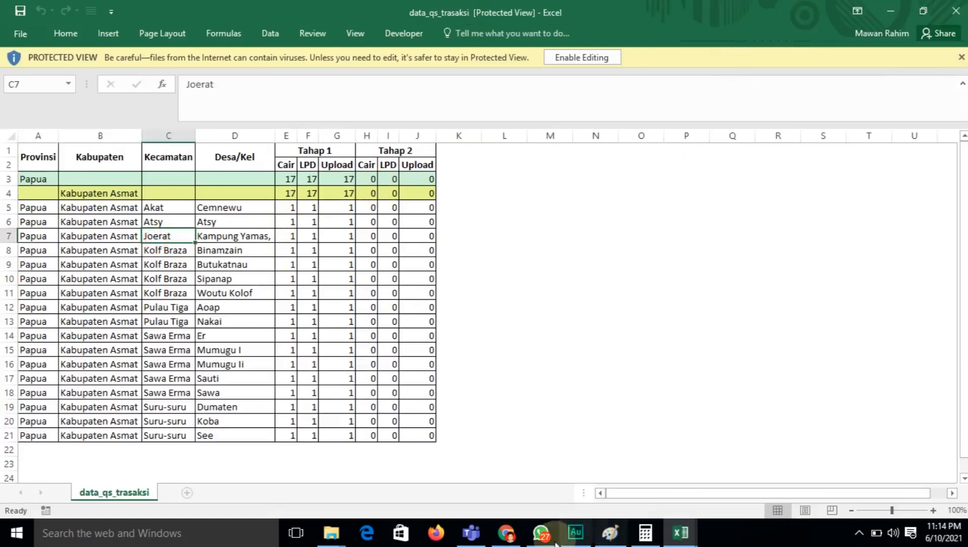
- In the data_qs_trasaksi workbook, widen the Kecamatan and Desa/Kel columns and select the whole table A1:J21
{"action": "left_click", "coordinate": [512, 536]}
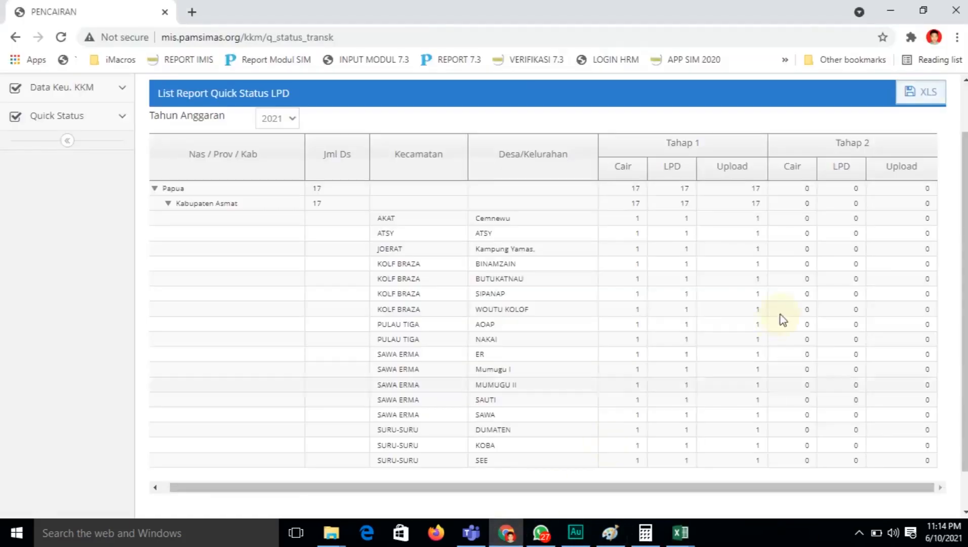
{"action": "left_click", "coordinate": [681, 533]}
{"action": "left_click", "coordinate": [877, 455]}
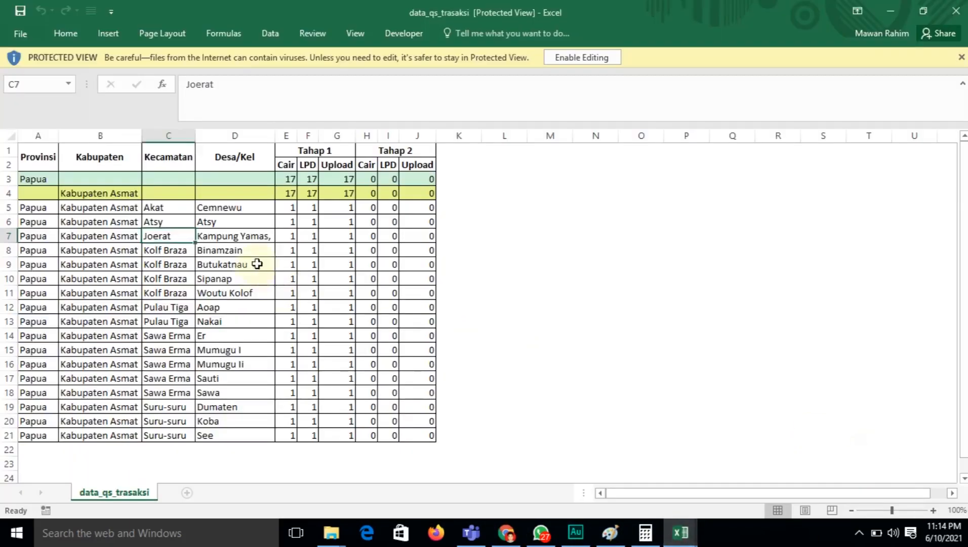
{"action": "left_click_drag", "start_coordinate": [196, 136], "coordinate": [249, 135]}
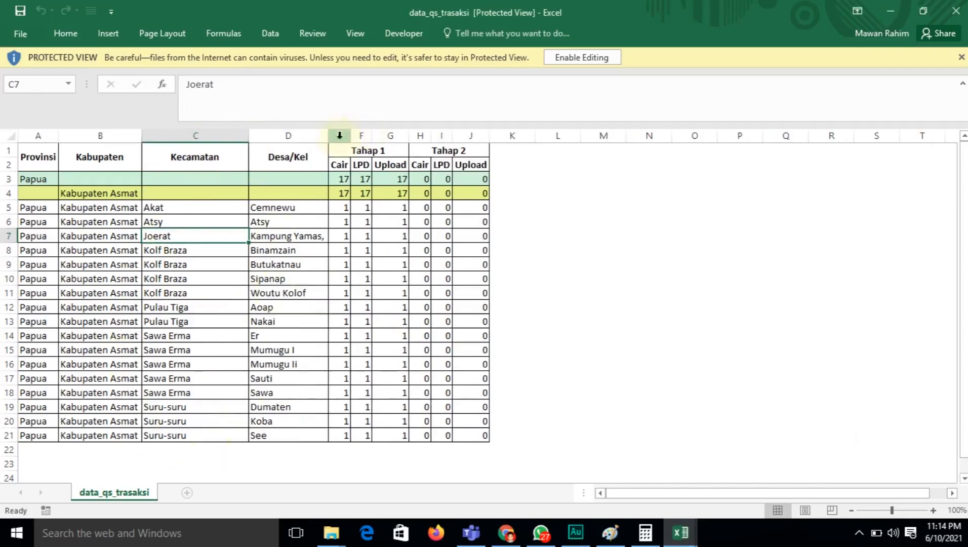
{"action": "left_click_drag", "start_coordinate": [330, 137], "coordinate": [381, 137]}
{"action": "left_click", "coordinate": [292, 221]}
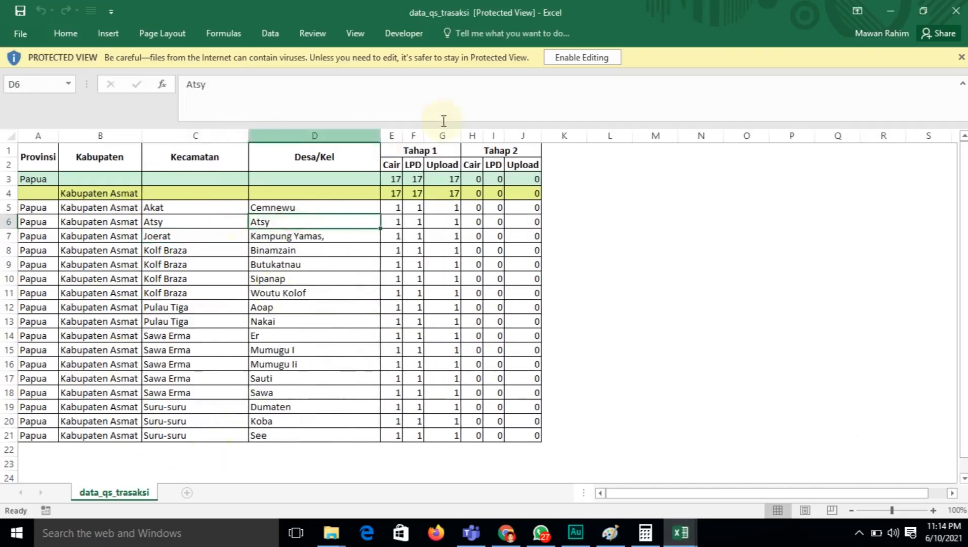
{"action": "left_click_drag", "start_coordinate": [39, 160], "coordinate": [533, 437]}
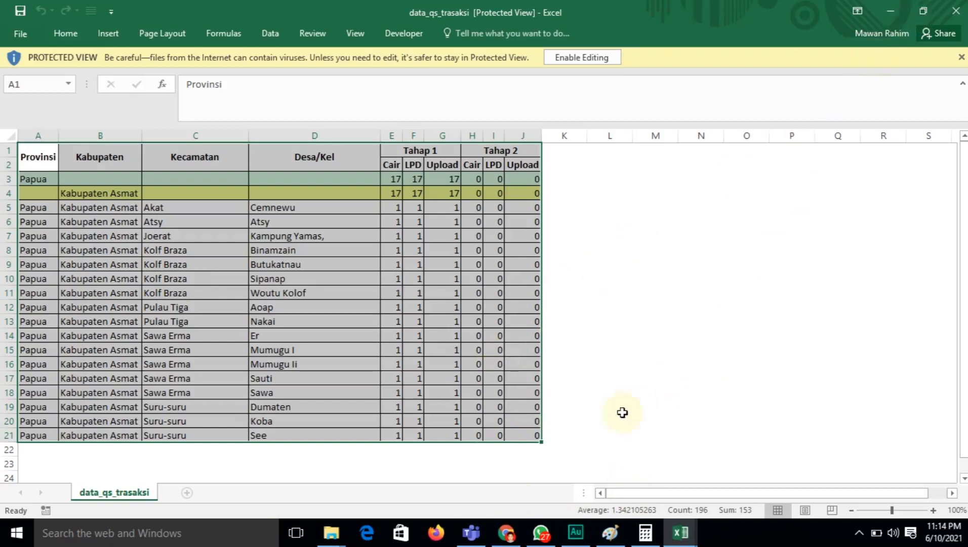
- Switch back to Chrome at the Quick Status LPD report and log out of the Laporan Keuangan KKM site
{"action": "left_click", "coordinate": [507, 533]}
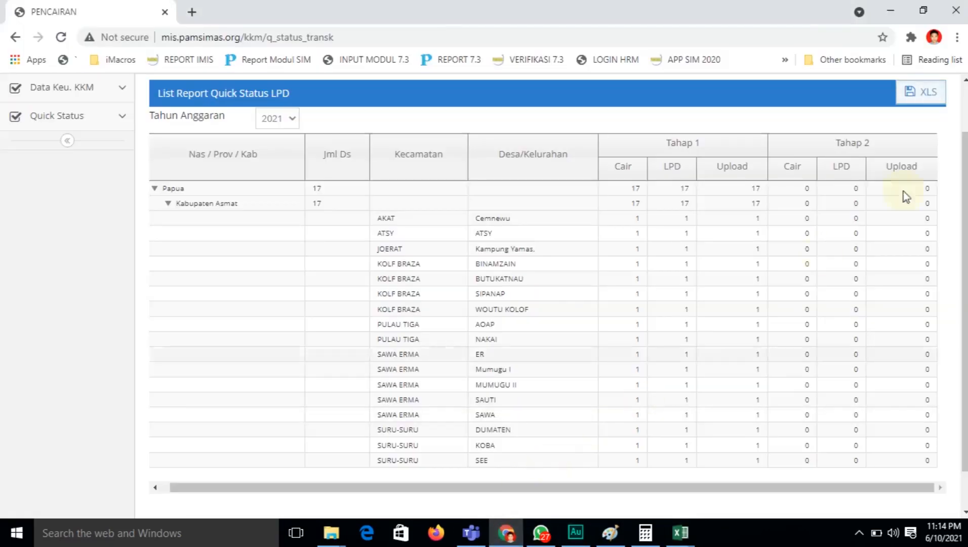
{"action": "left_click_drag", "start_coordinate": [965, 167], "coordinate": [966, 120]}
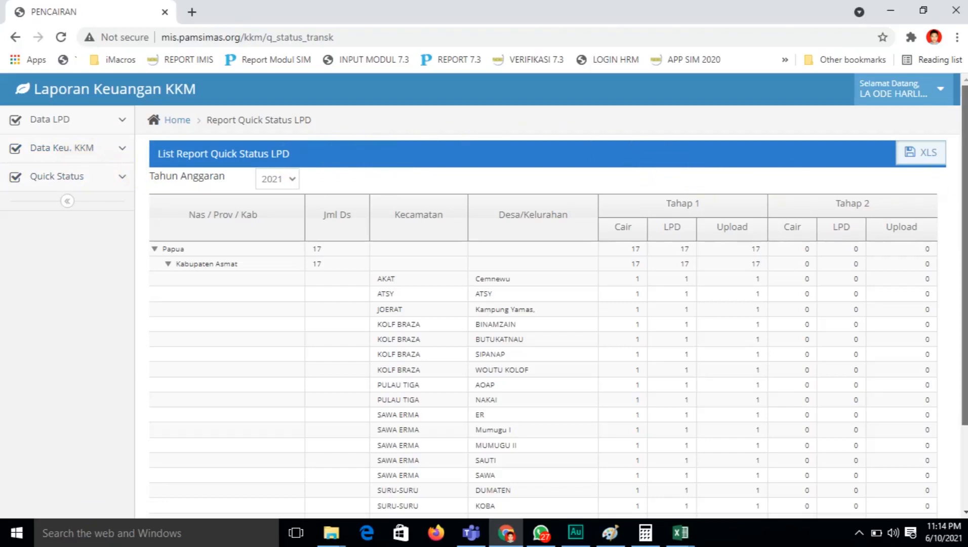
{"action": "scroll", "coordinate": [506, 304], "scroll_direction": "down", "scroll_amount": 2}
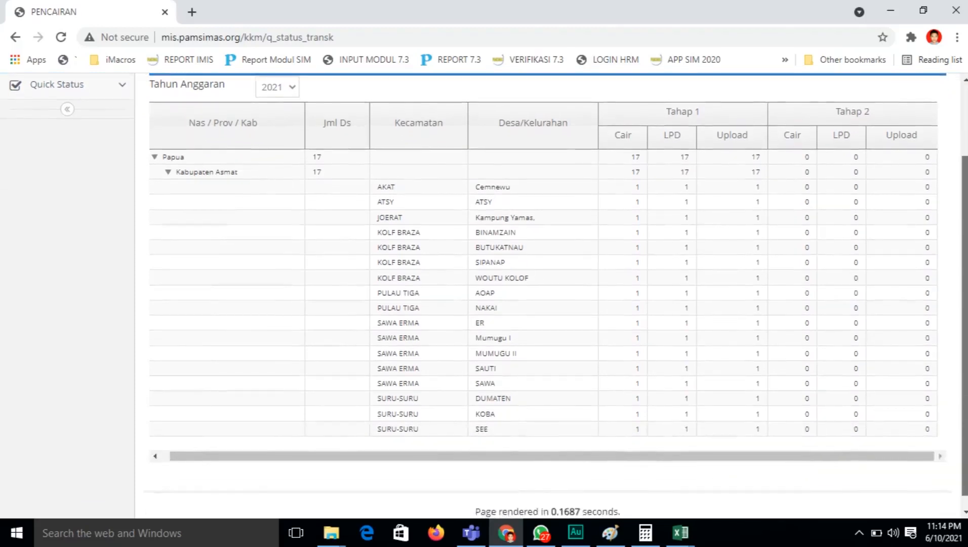
{"action": "scroll", "coordinate": [506, 304], "scroll_direction": "up", "scroll_amount": 2}
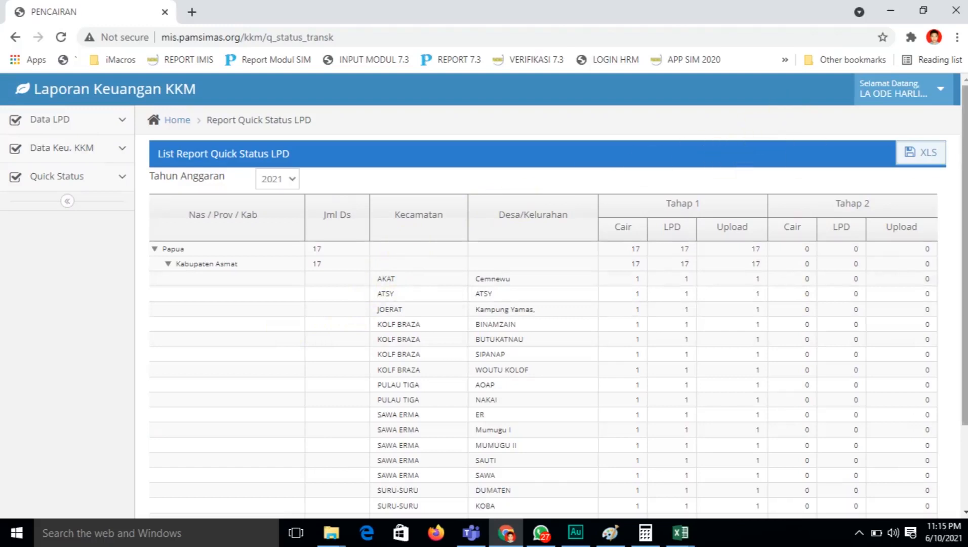
{"action": "mouse_move", "coordinate": [965, 228]}
{"action": "left_mouse_down"}
{"action": "mouse_move", "coordinate": [965, 248]}
{"action": "mouse_move", "coordinate": [966, 228]}
{"action": "left_mouse_up"}
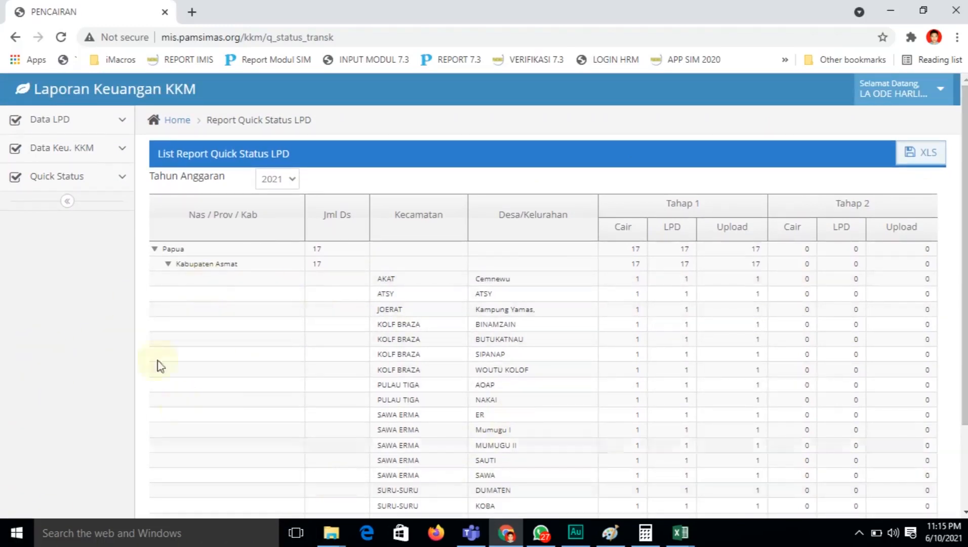
{"action": "left_click", "coordinate": [942, 92]}
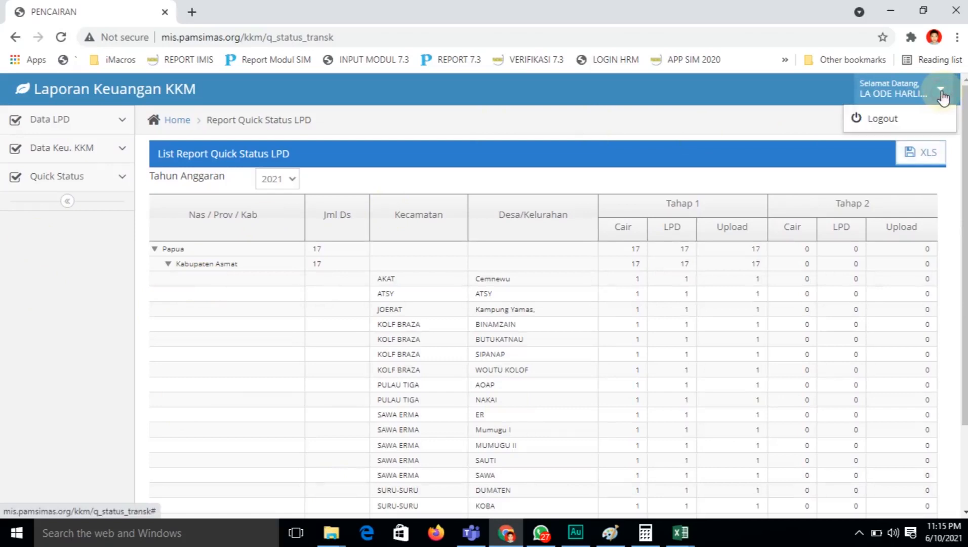
{"action": "left_click", "coordinate": [871, 122]}
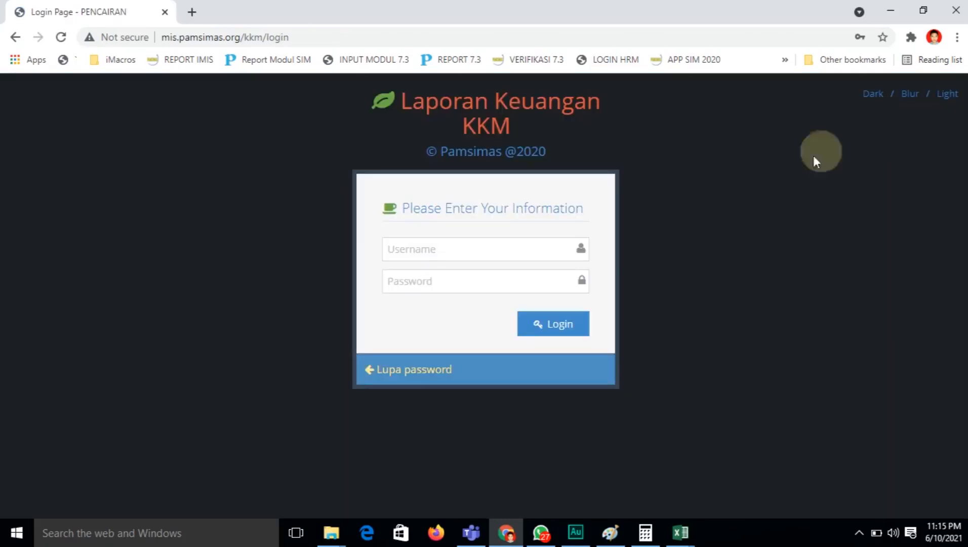